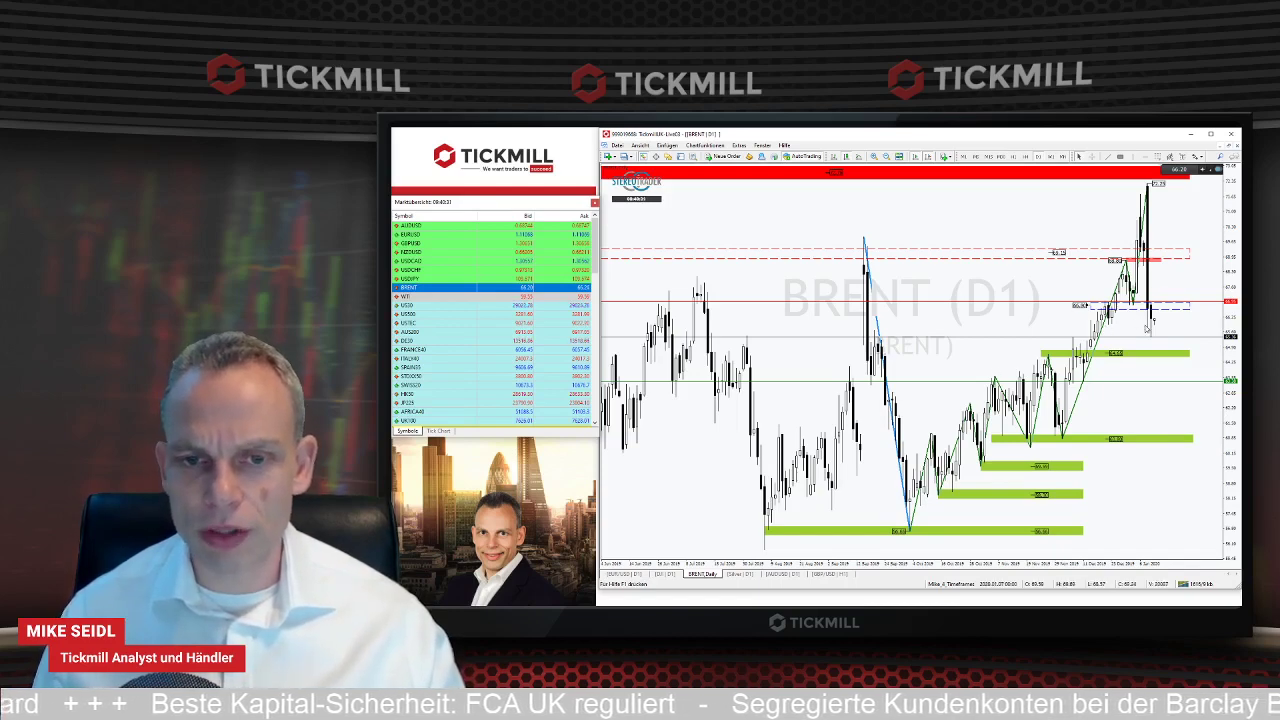
Switch the Brent chart from daily to the H1 timeframe and zoom out to cover more price history.
{"action": "mouse_move", "coordinate": [1154, 322]}
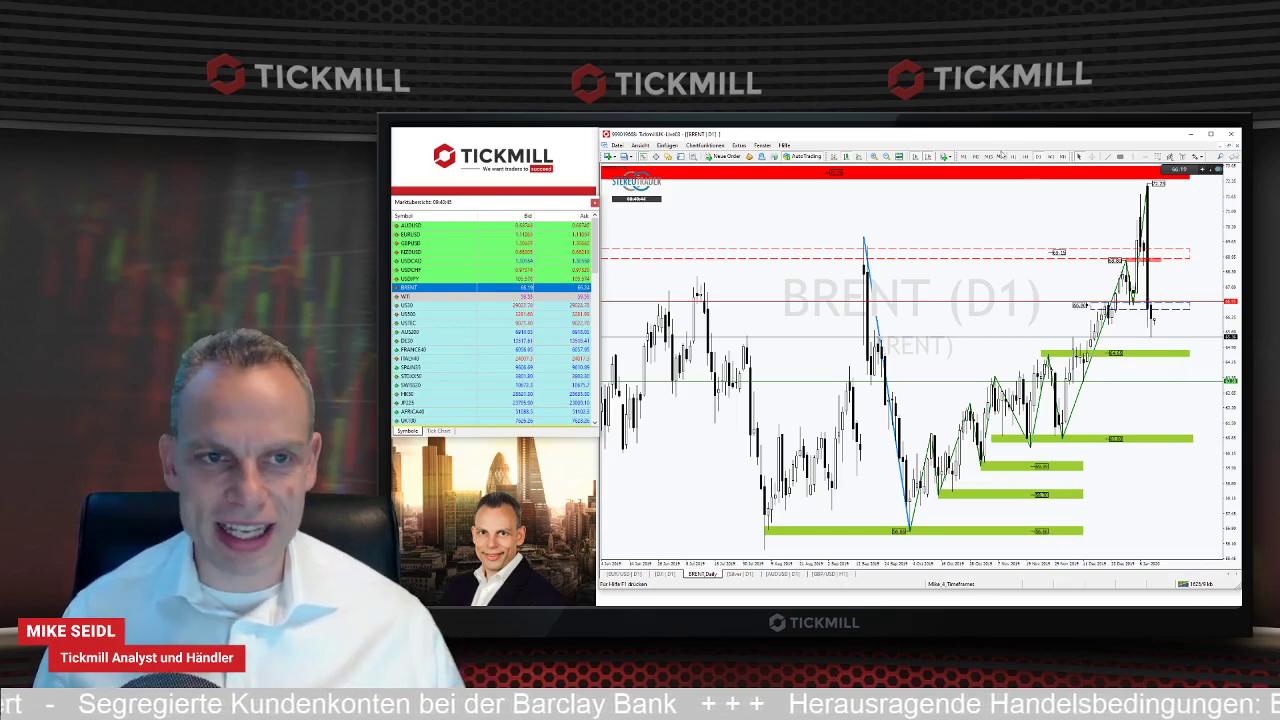
{"action": "left_click", "coordinate": [1013, 157]}
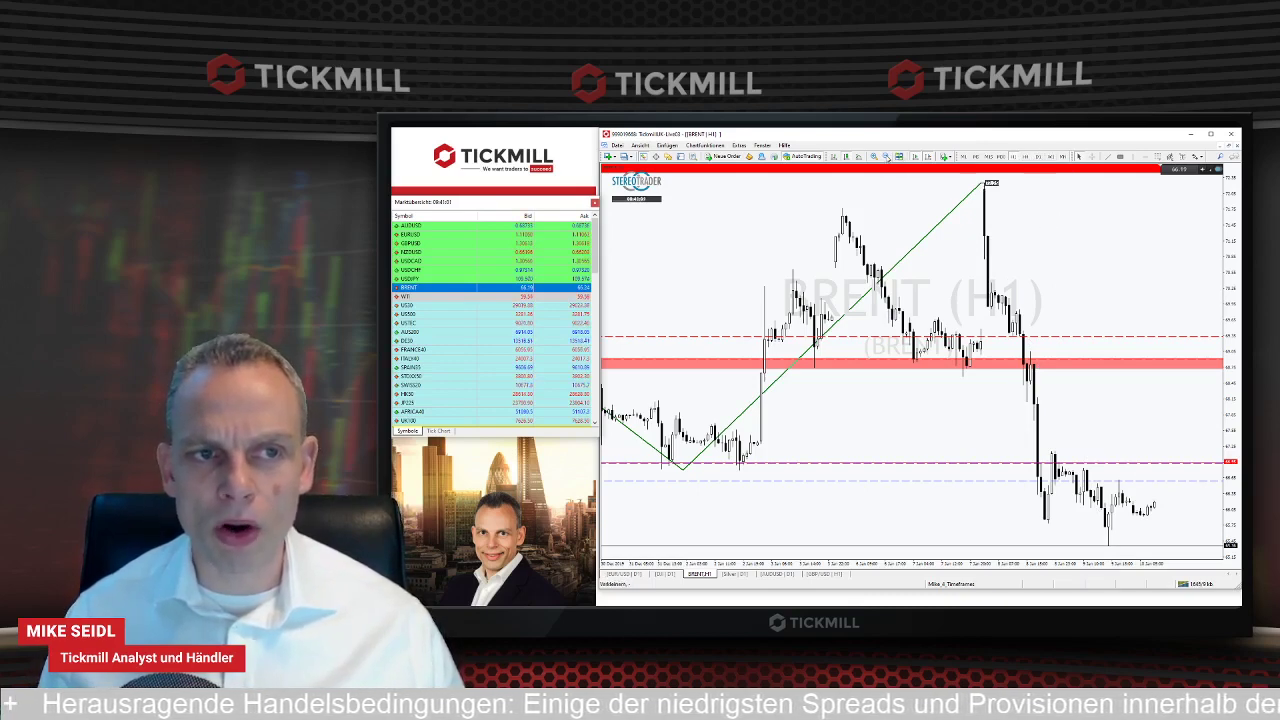
{"action": "left_click", "coordinate": [886, 156]}
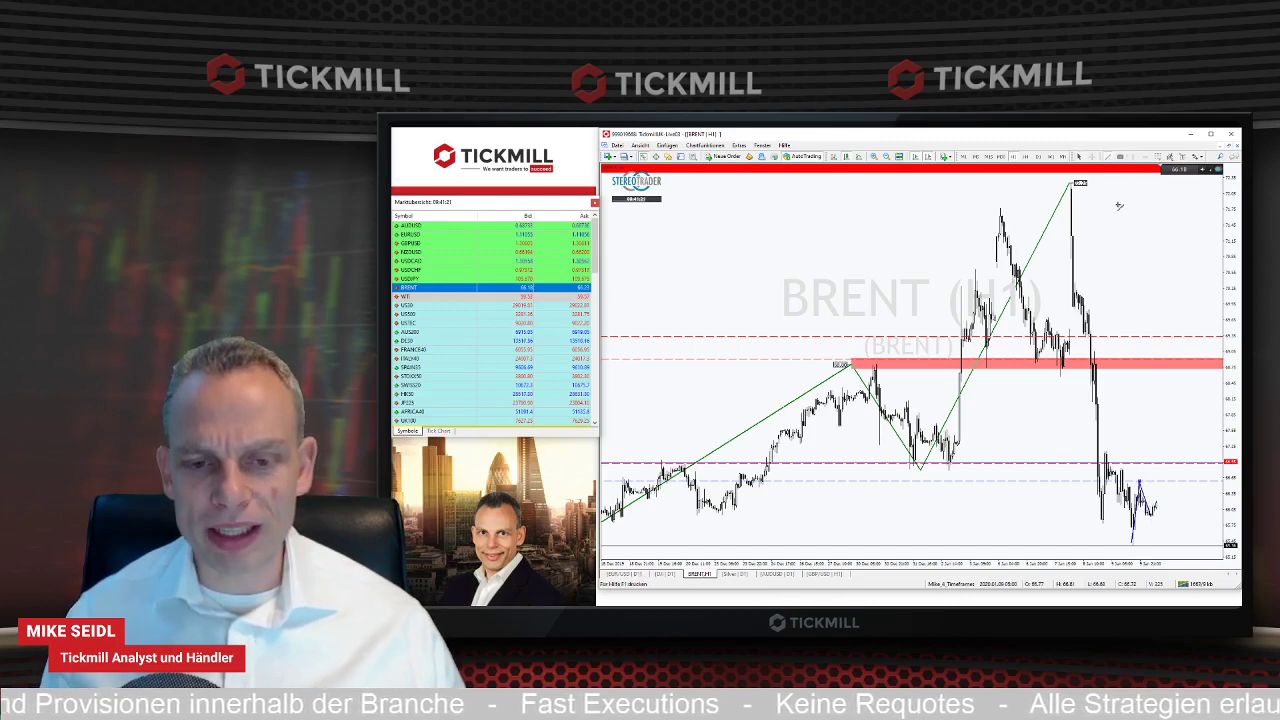
Extend the blue price path on Brent H1 with a rising leg from the latest low to the 66.95 level.
{"action": "left_click_drag", "start_coordinate": [1152, 515], "coordinate": [1175, 437]}
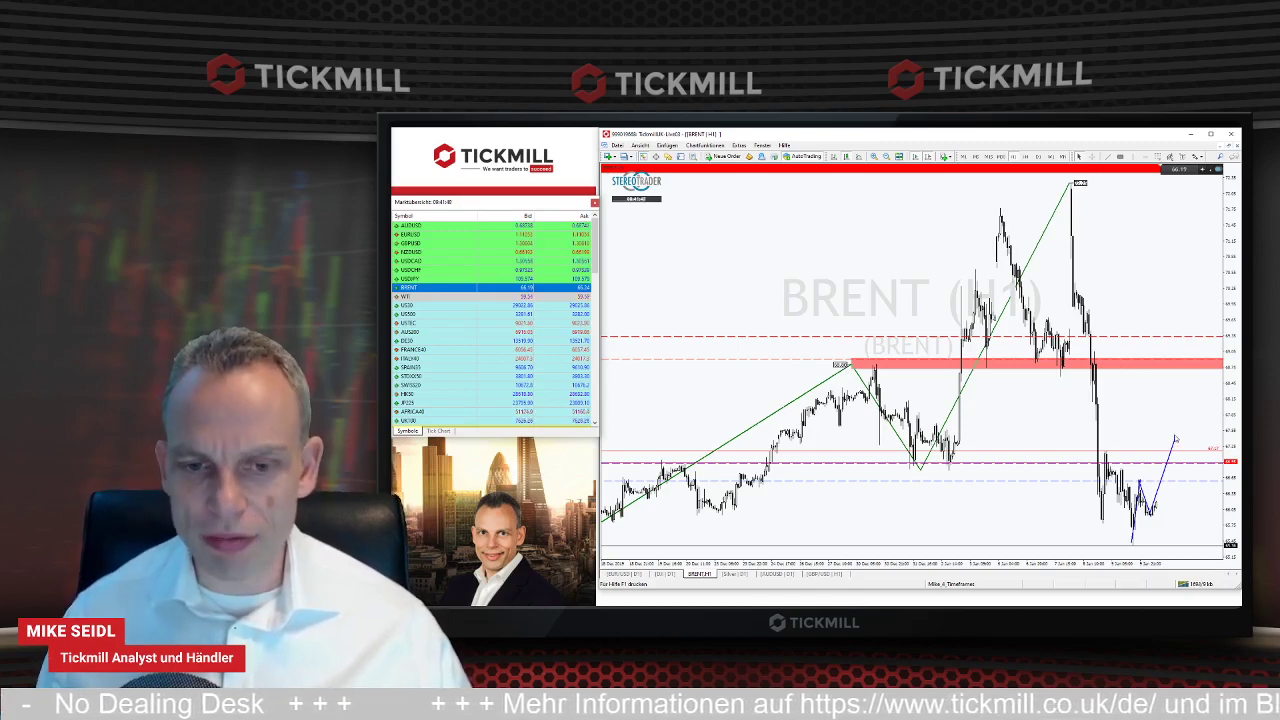
{"action": "left_click_drag", "start_coordinate": [1234, 250], "coordinate": [1237, 294]}
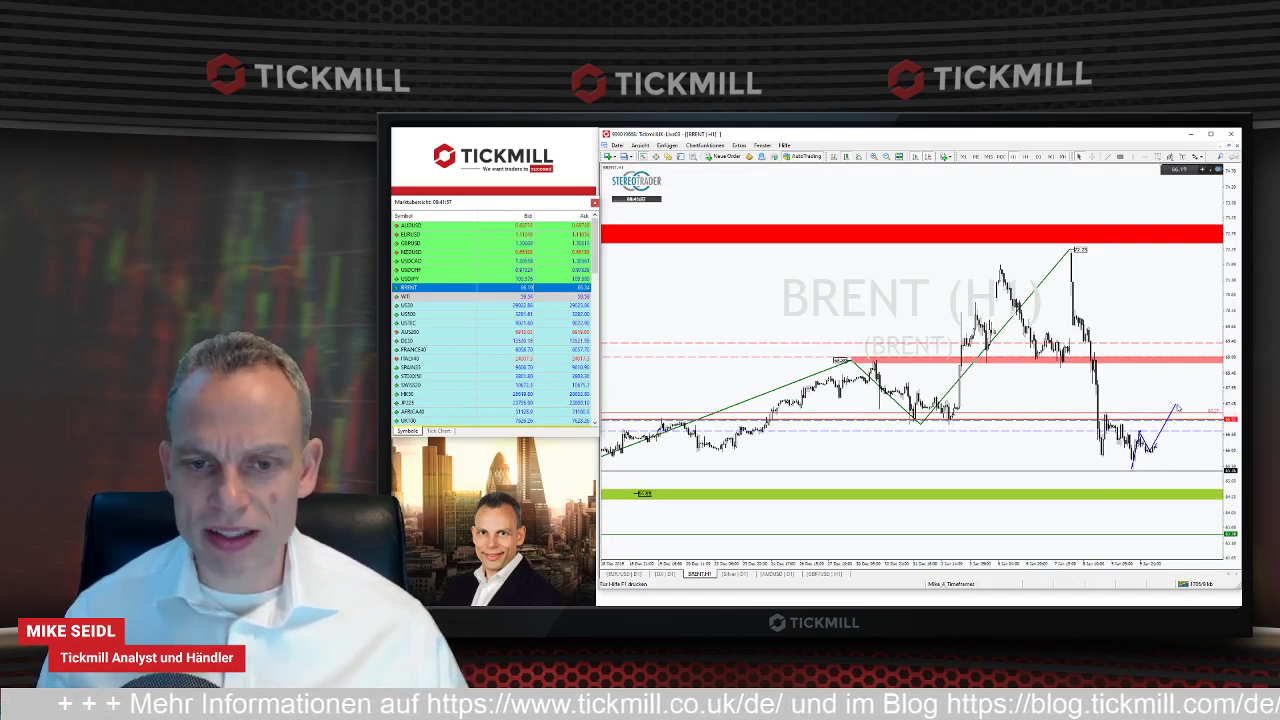
{"action": "left_click_drag", "start_coordinate": [1176, 406], "coordinate": [1172, 422]}
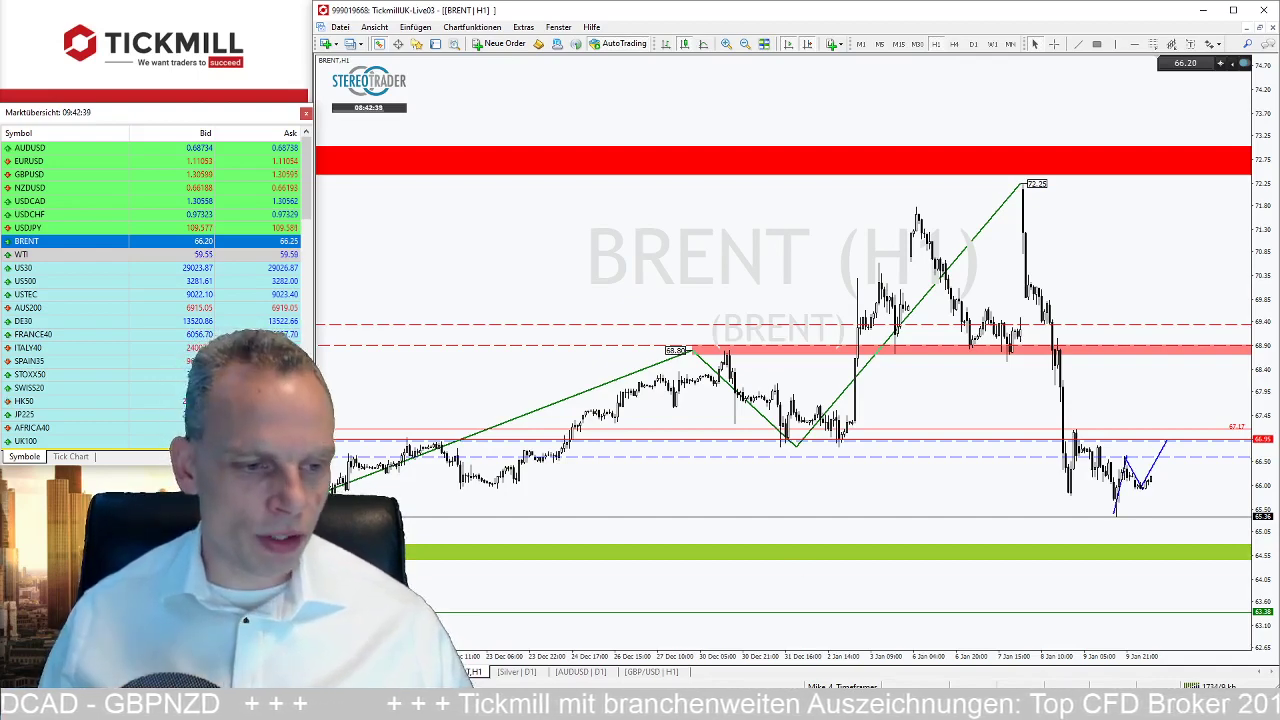
Find GBPNZD in the market watch symbol list and load it into the open chart.
{"action": "scroll", "coordinate": [70, 354], "scroll_direction": "down", "scroll_amount": 6}
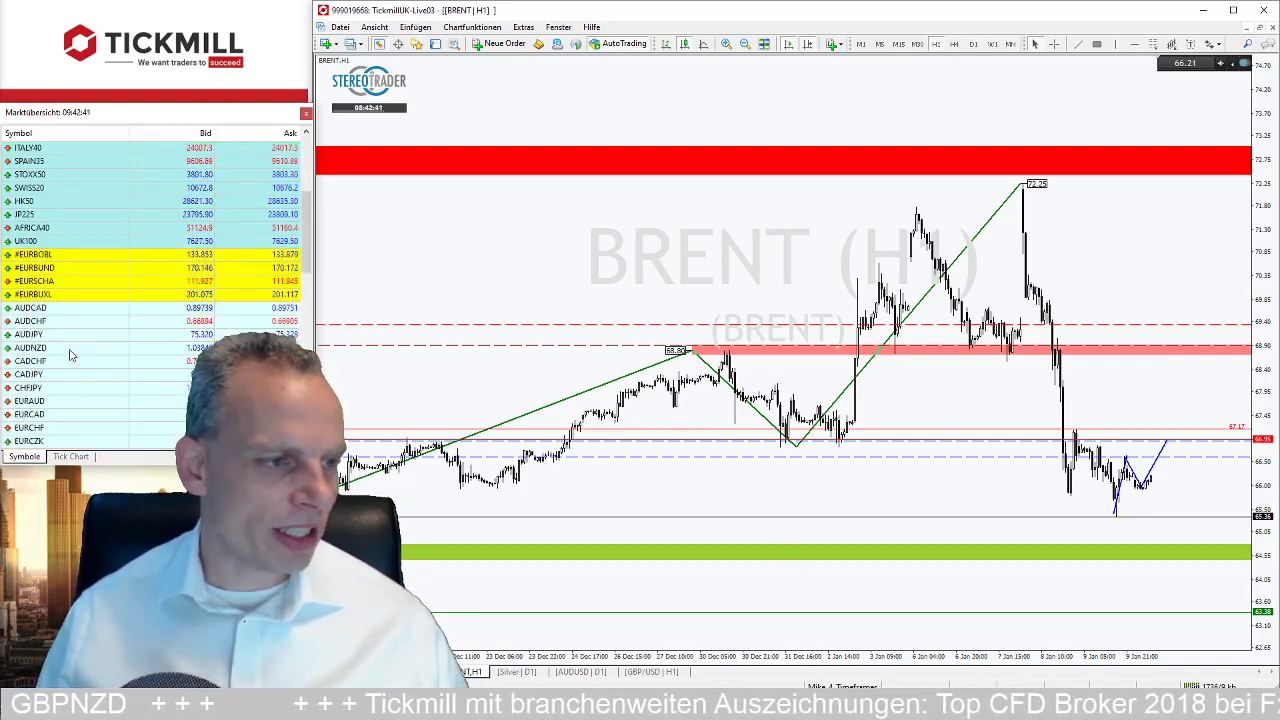
{"action": "scroll", "coordinate": [47, 368], "scroll_direction": "down", "scroll_amount": 2}
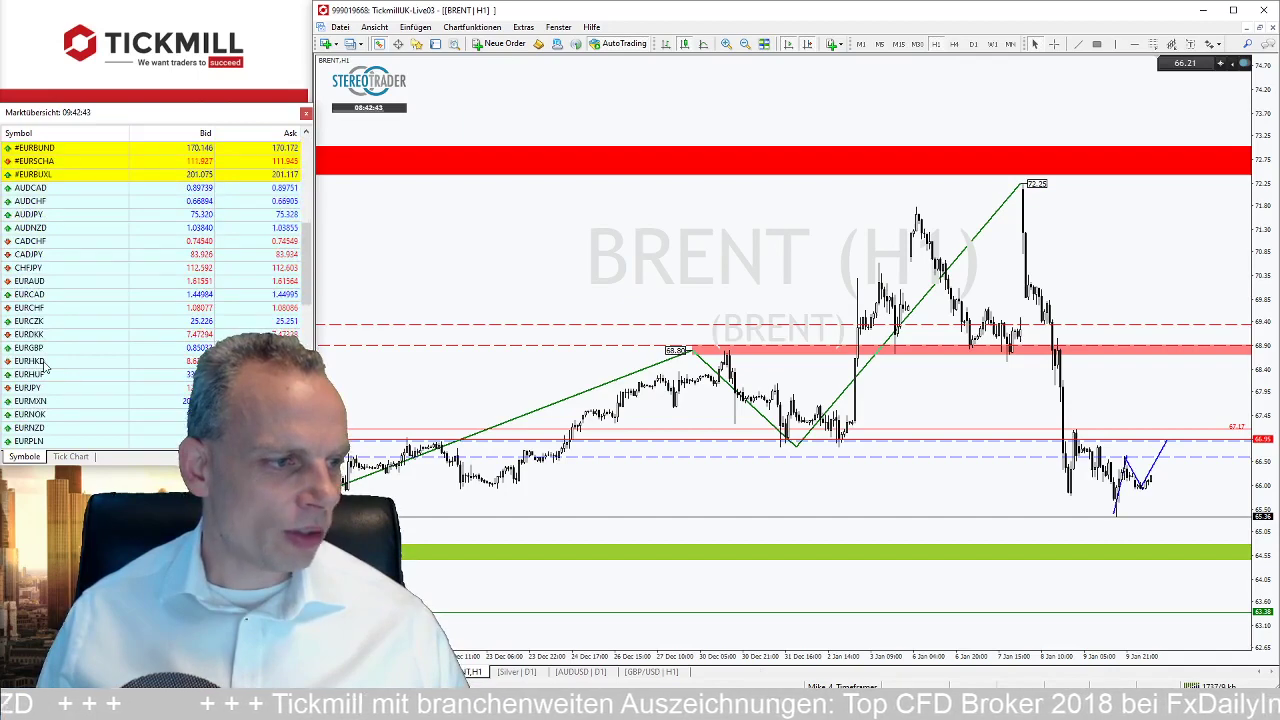
{"action": "scroll", "coordinate": [57, 385], "scroll_direction": "down", "scroll_amount": 3}
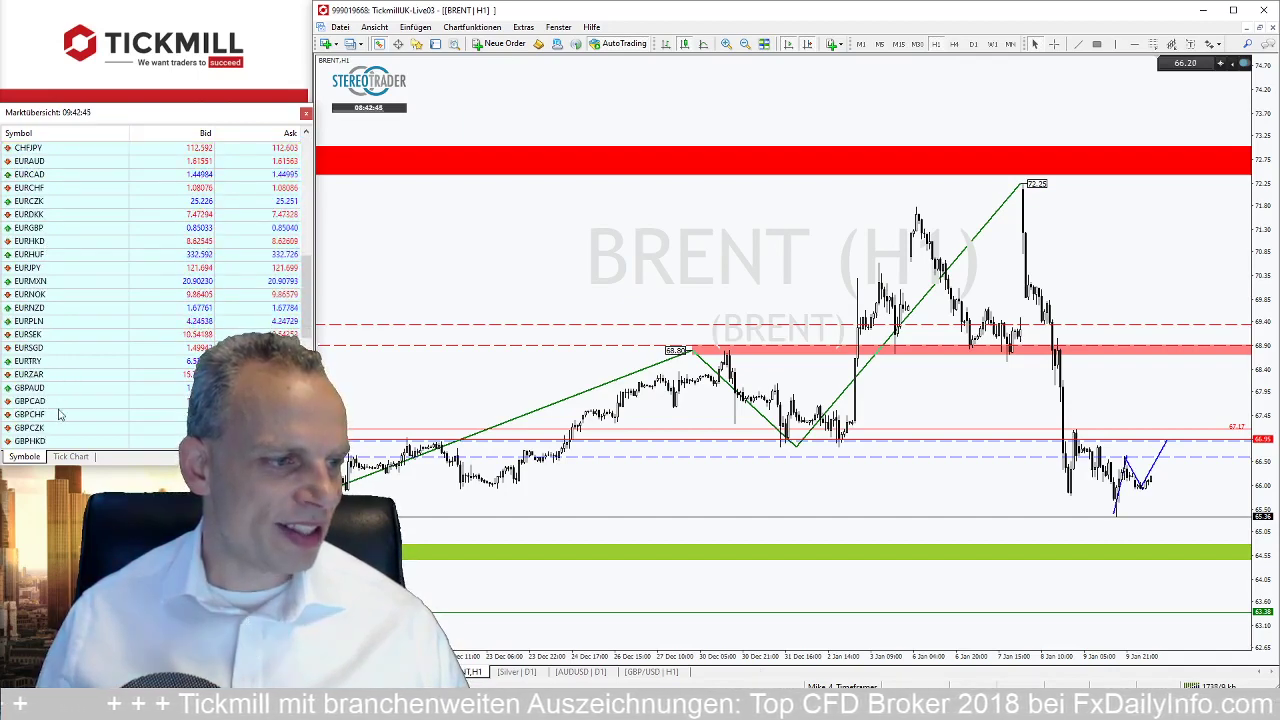
{"action": "scroll", "coordinate": [55, 430], "scroll_direction": "down", "scroll_amount": 1}
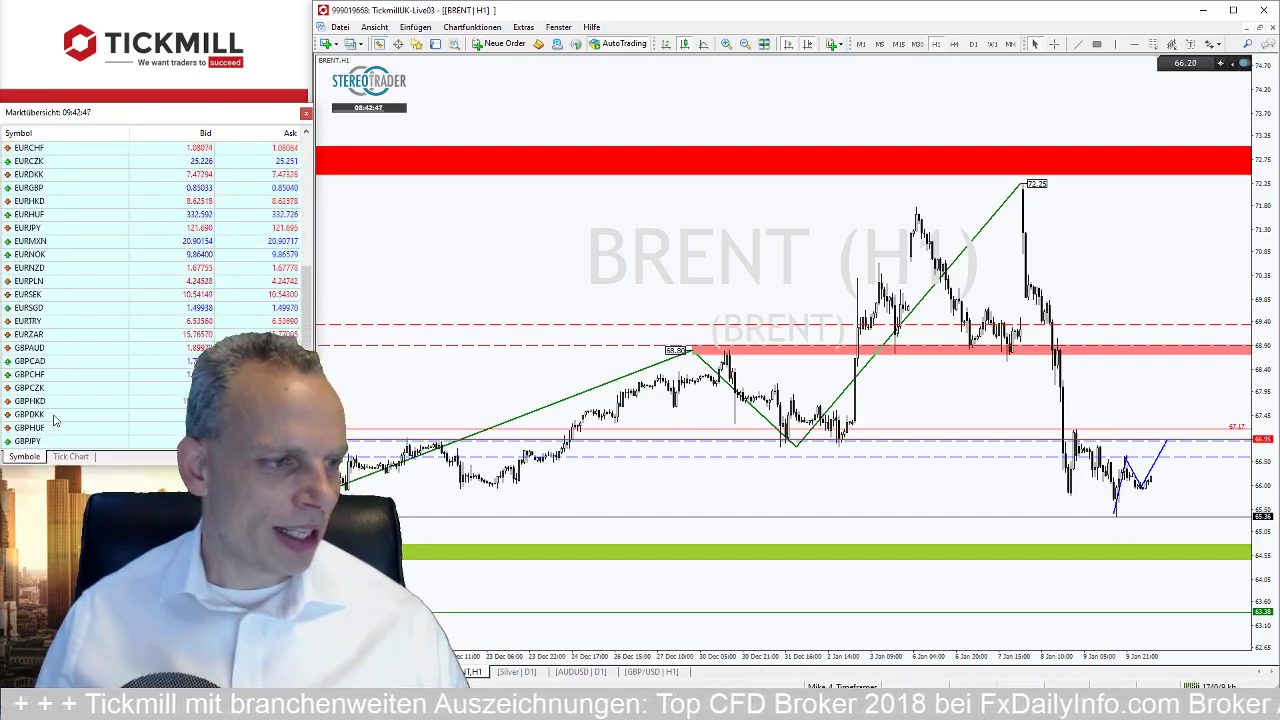
{"action": "scroll", "coordinate": [55, 438], "scroll_direction": "down", "scroll_amount": 2}
{"action": "left_click_drag", "start_coordinate": [45, 388], "coordinate": [338, 332]}
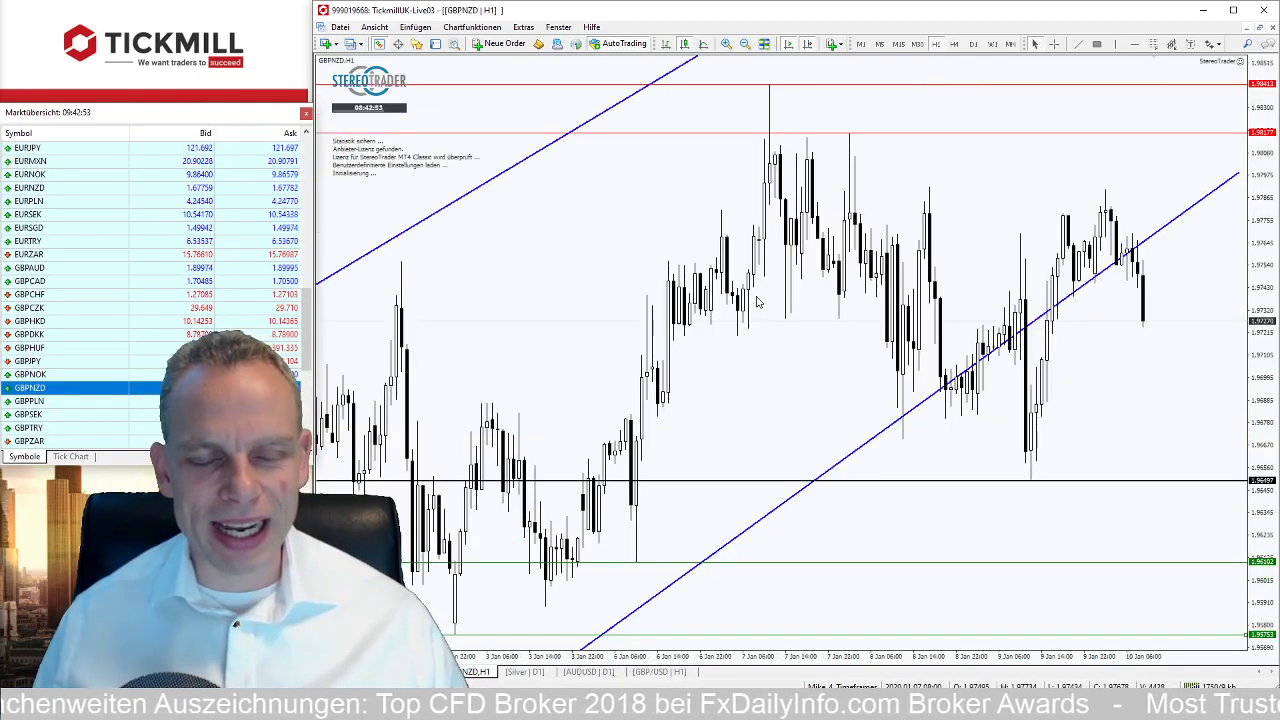
Review GBPNZD on the daily timeframe, and return the chart to H1.
{"action": "left_click", "coordinate": [972, 44]}
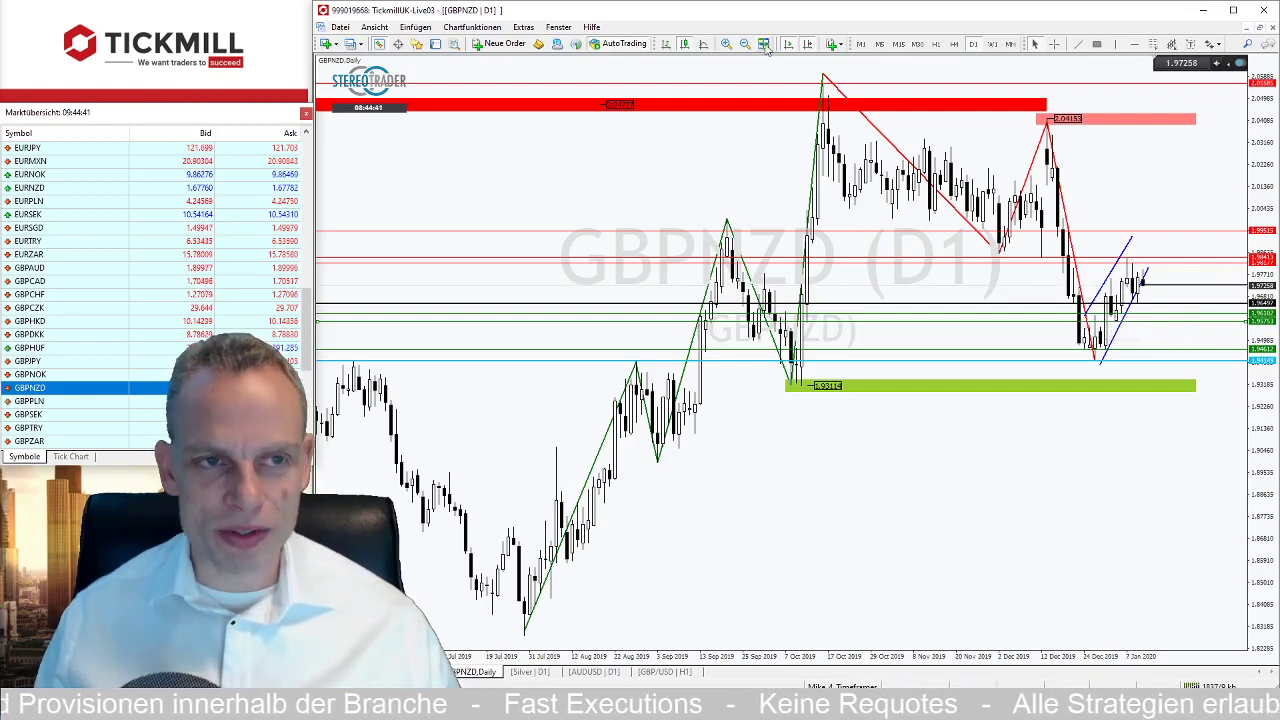
{"action": "left_click", "coordinate": [935, 45]}
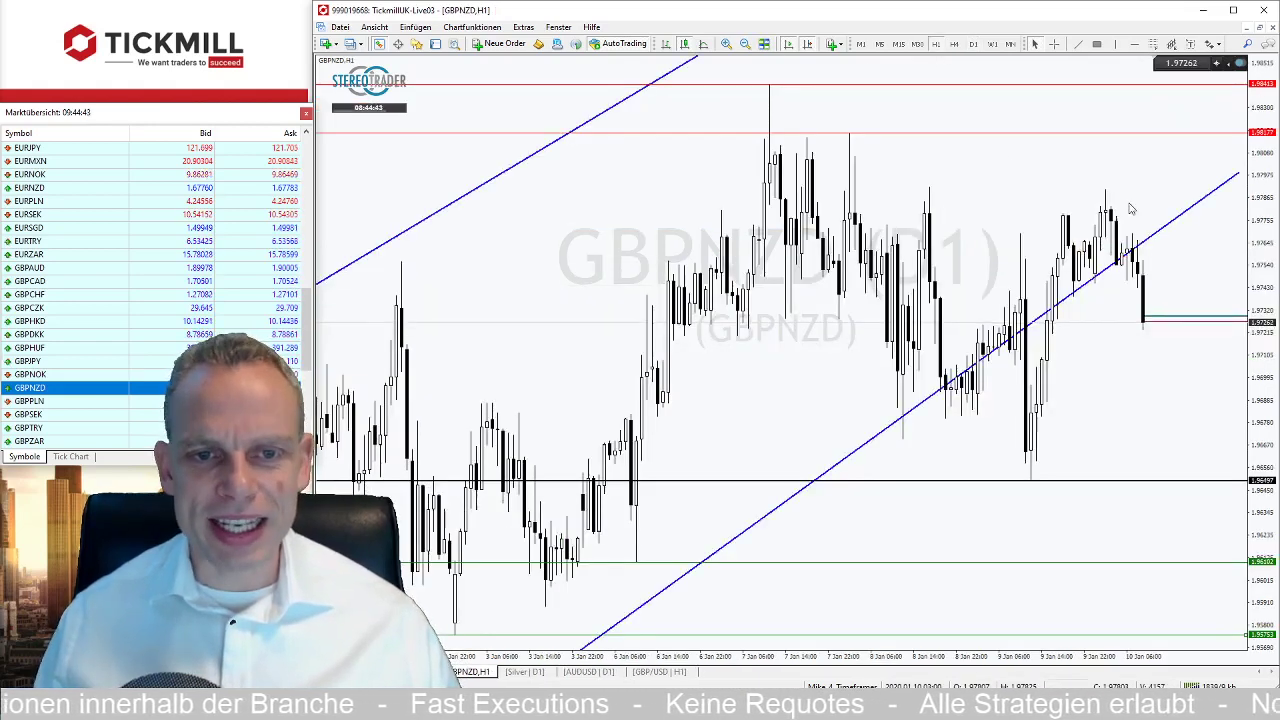
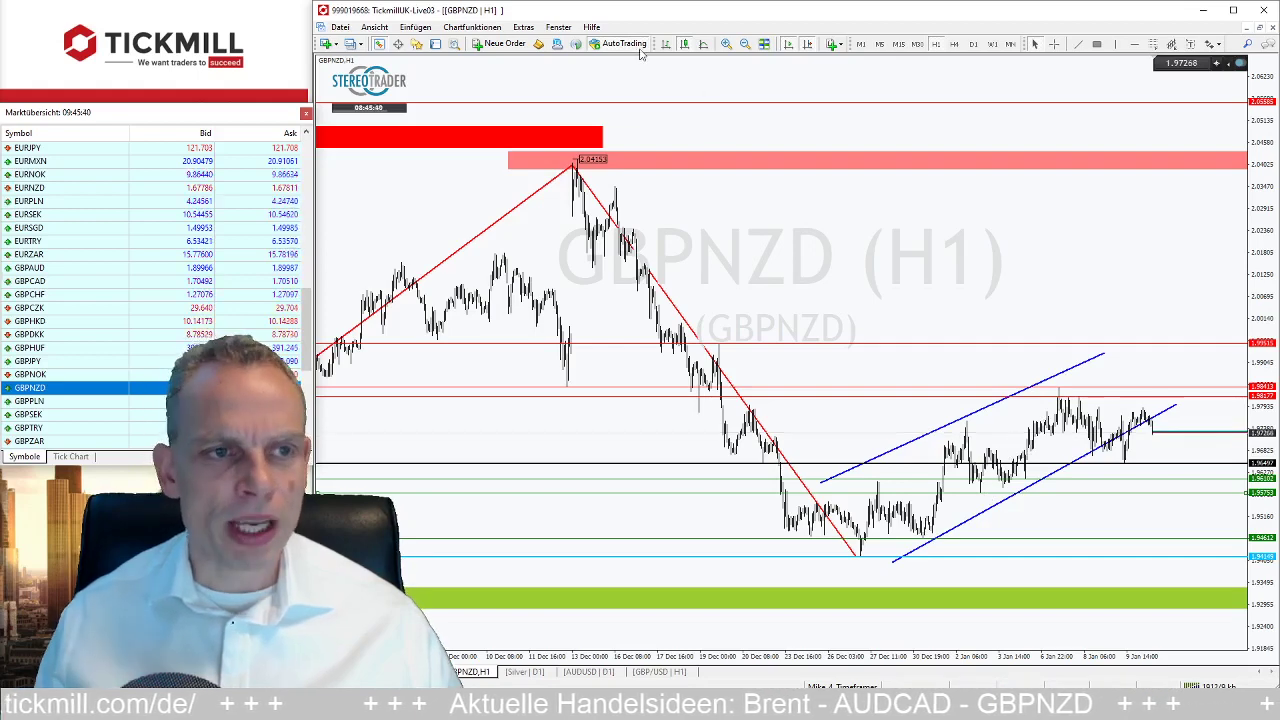
Mark the 1.95753 support on GBPNZD H1 with a thin rectangle below the early-January lows and colour it YellowGreen.
{"action": "left_click", "coordinate": [725, 45]}
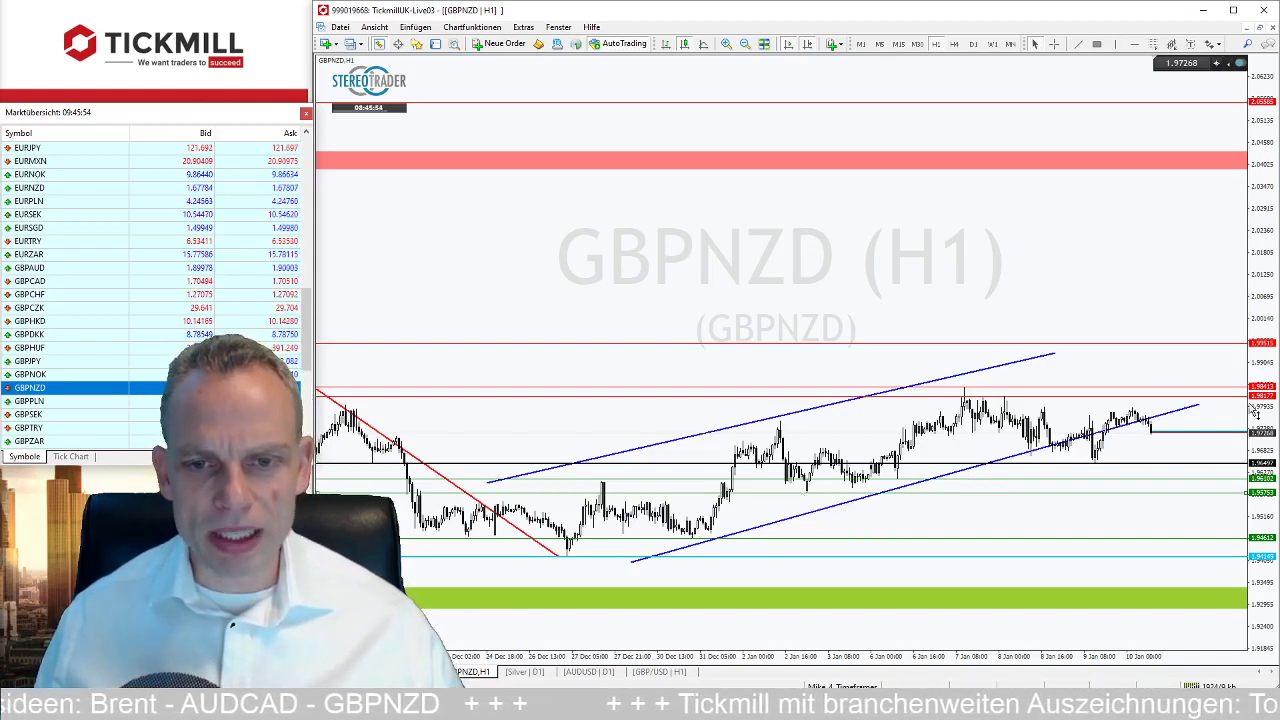
{"action": "left_click_drag", "start_coordinate": [1255, 410], "coordinate": [1249, 174]}
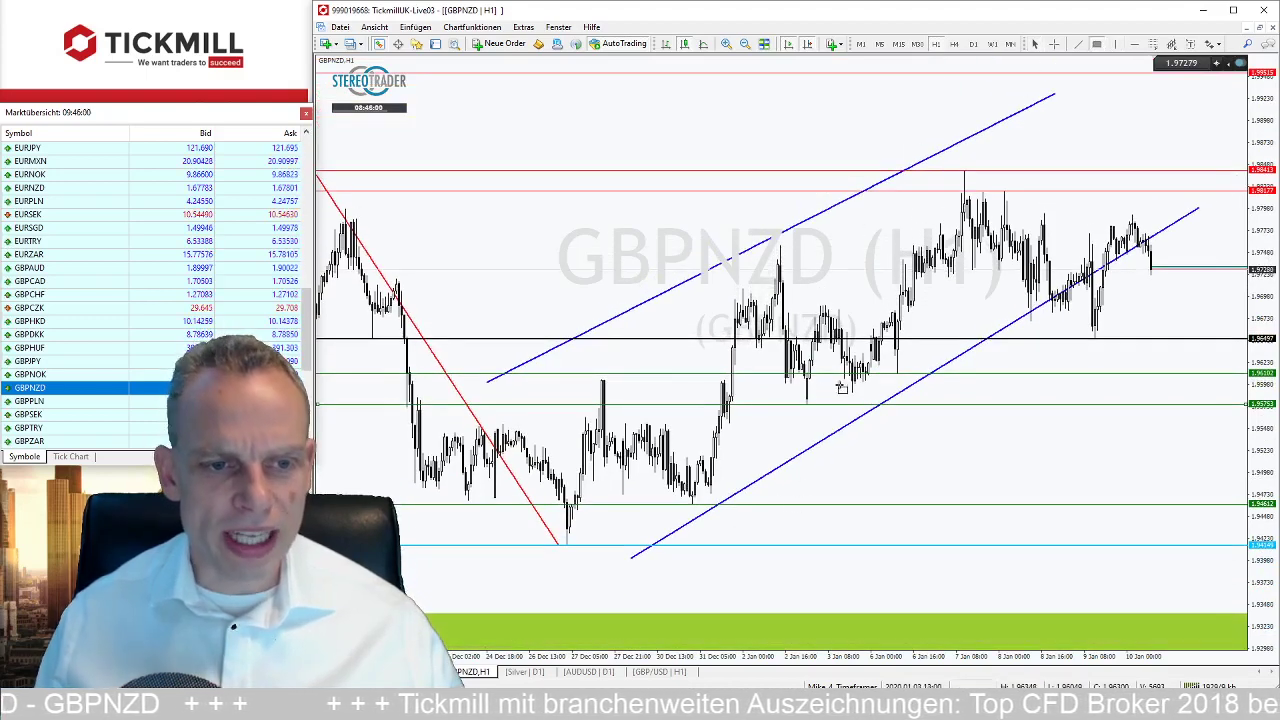
{"action": "left_click_drag", "start_coordinate": [793, 401], "coordinate": [897, 408]}
{"action": "right_click", "coordinate": [897, 408]}
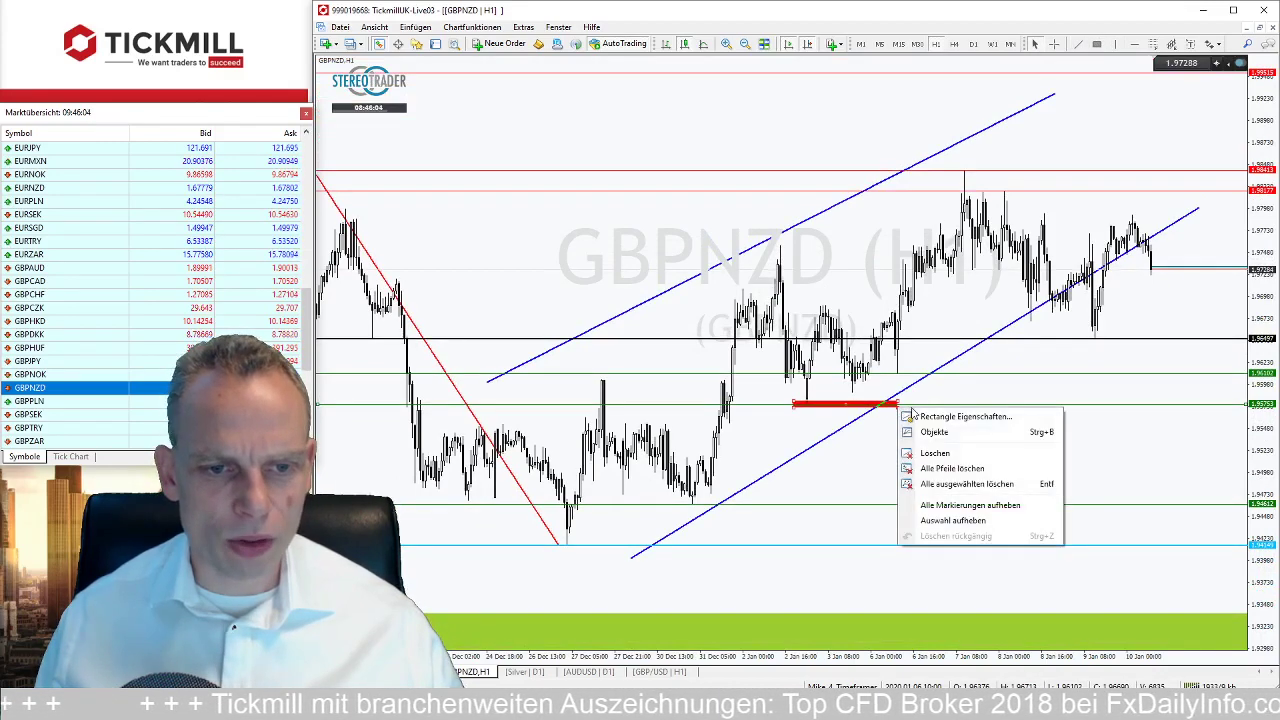
{"action": "left_click", "coordinate": [960, 416]}
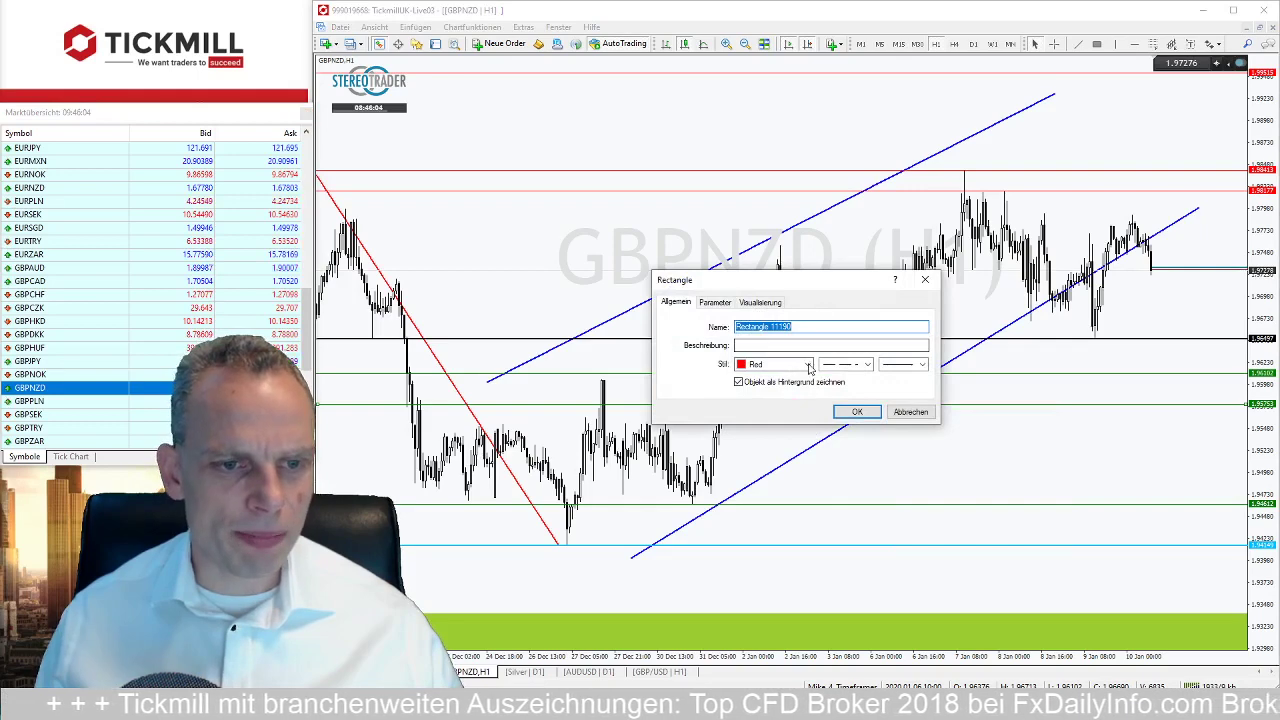
{"action": "left_click", "coordinate": [800, 364]}
{"action": "left_click", "coordinate": [789, 434]}
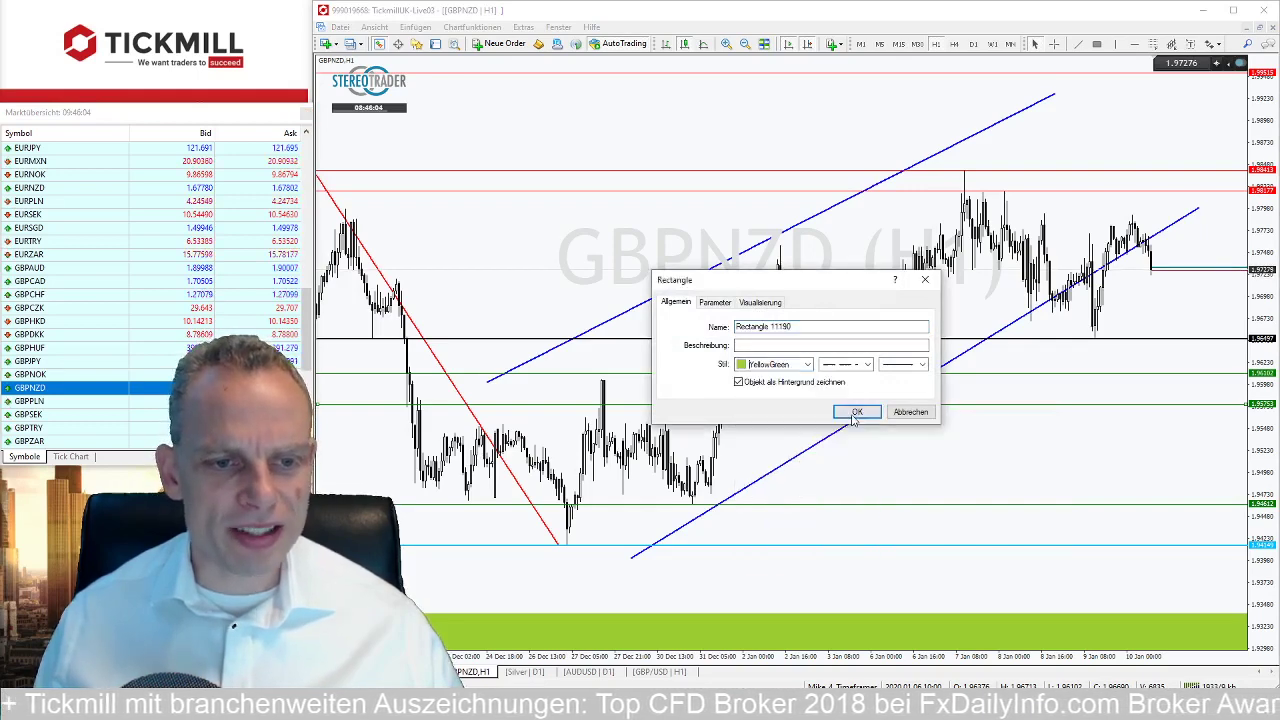
{"action": "left_click", "coordinate": [855, 412]}
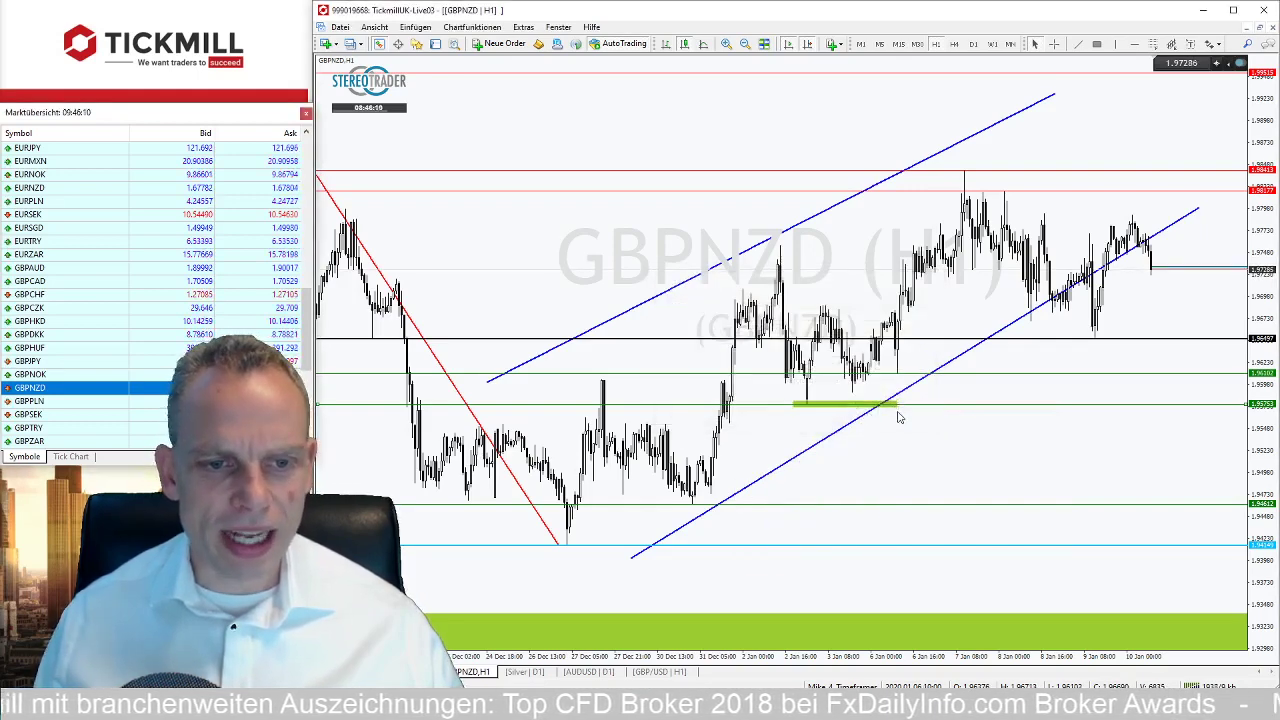
Draw a second thin rectangle on the lower green support line at 1.94612, below the 31 December low.
{"action": "left_click", "coordinate": [1097, 44]}
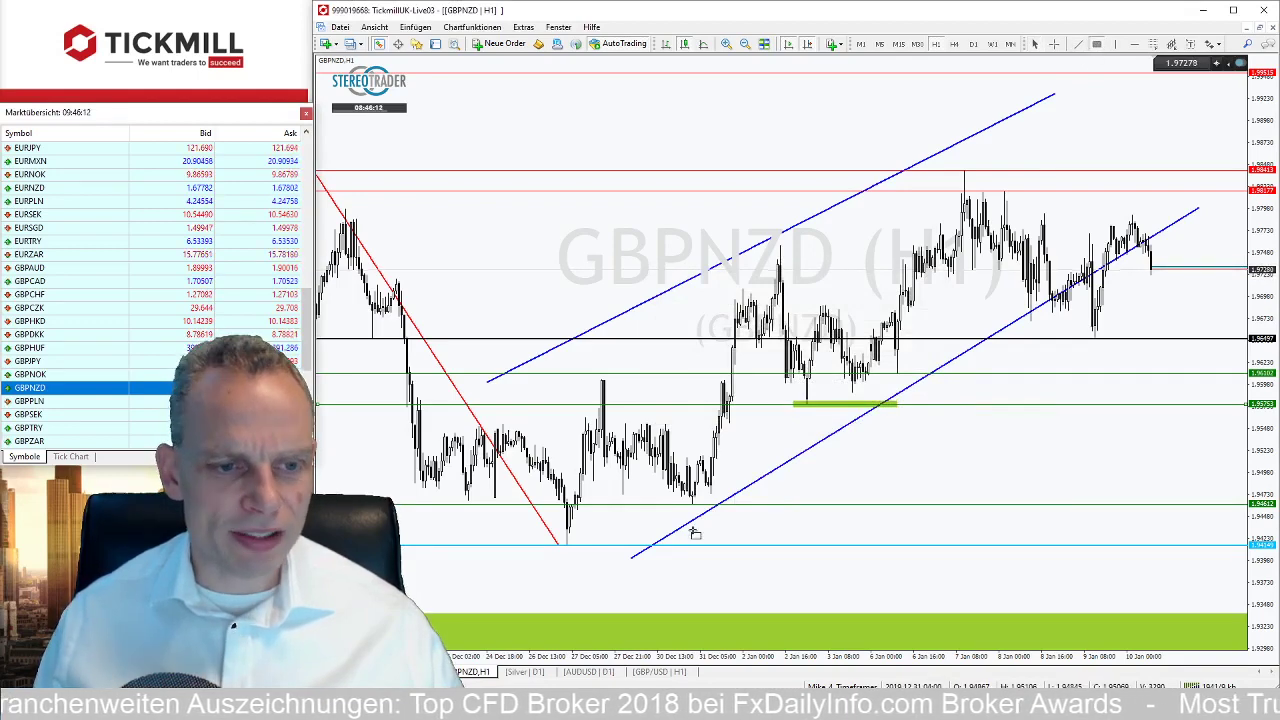
{"action": "left_click_drag", "start_coordinate": [664, 490], "coordinate": [757, 498]}
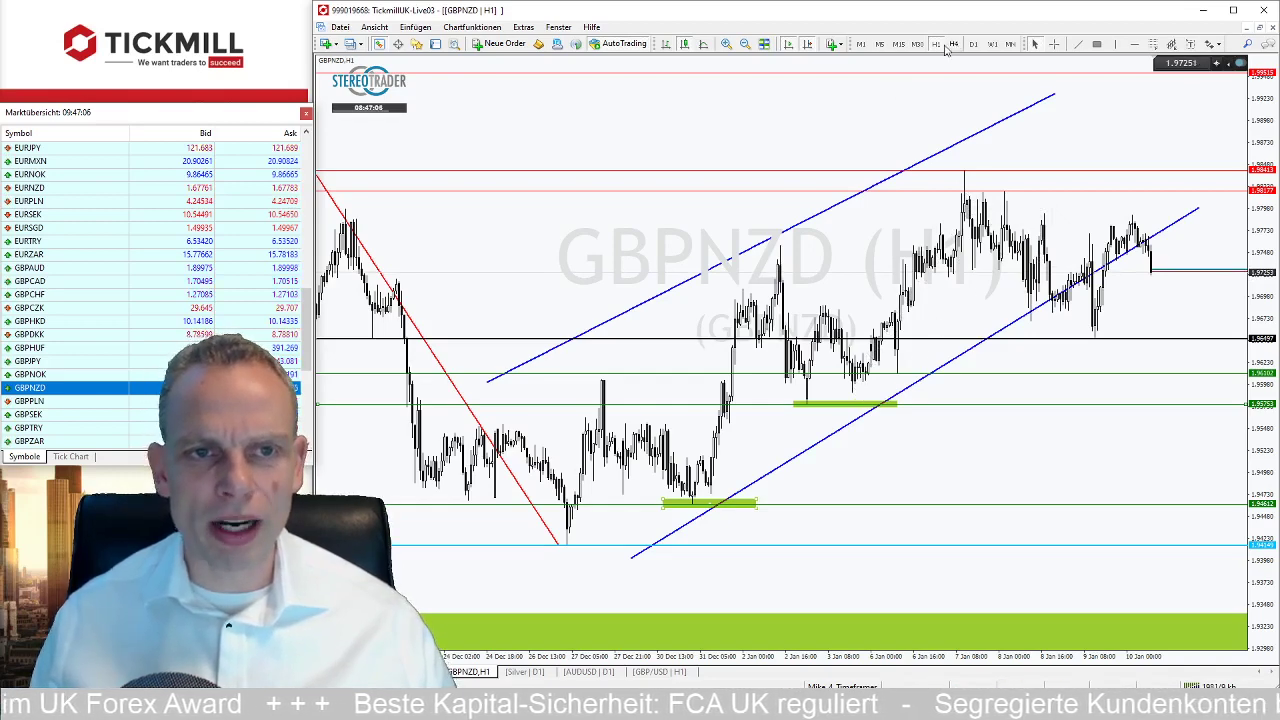
Examine GBPNZD on the M5 timeframe over a longer history, and switch the chart to daily.
{"action": "left_click", "coordinate": [879, 44]}
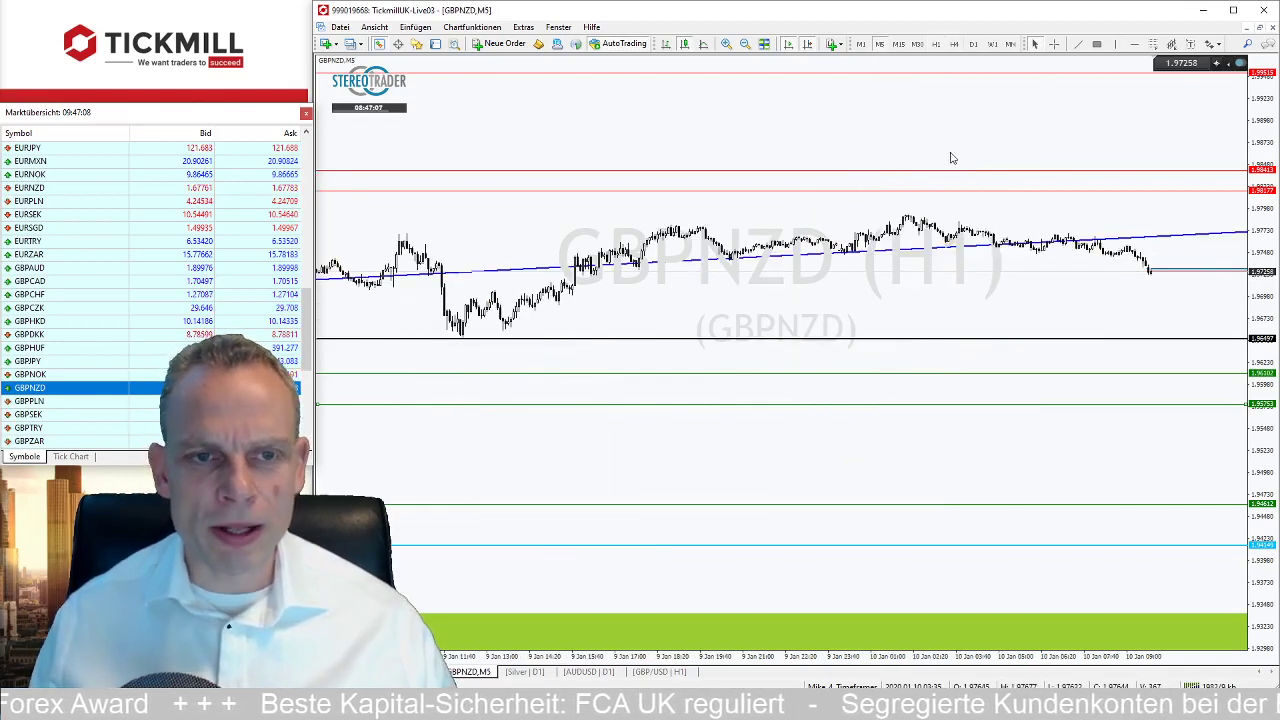
{"action": "left_click", "coordinate": [745, 44]}
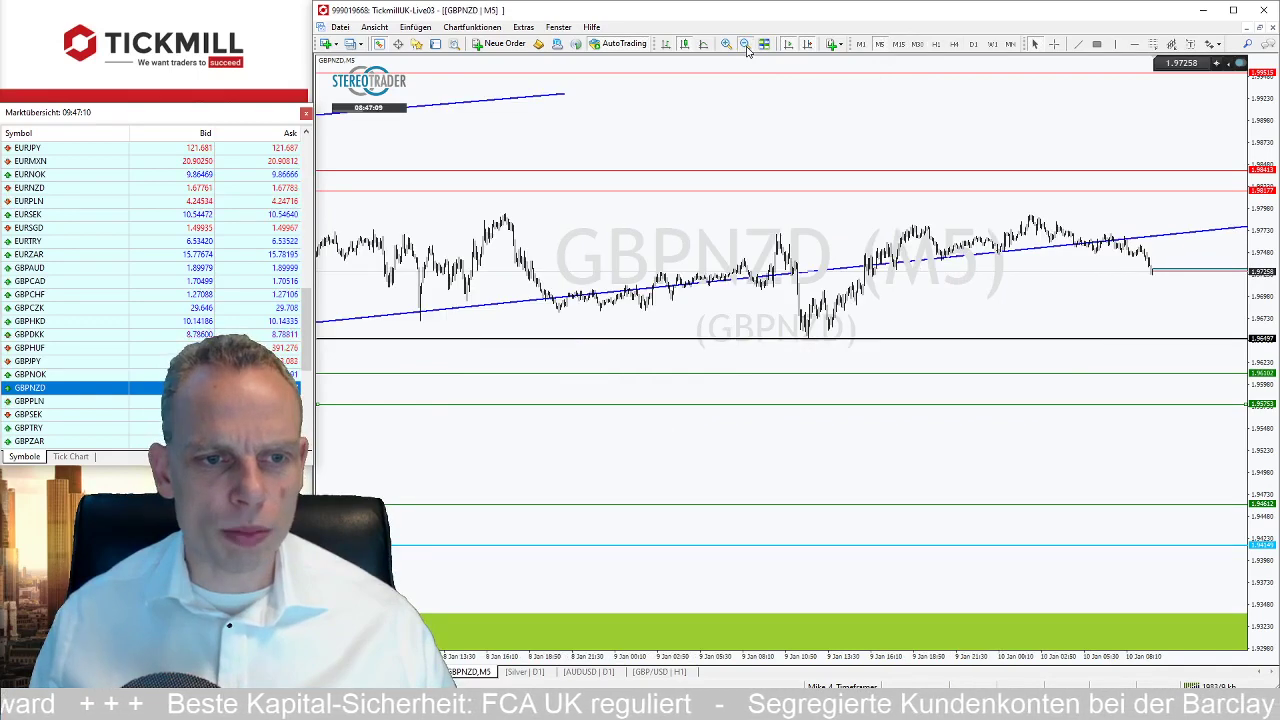
{"action": "left_click", "coordinate": [745, 44]}
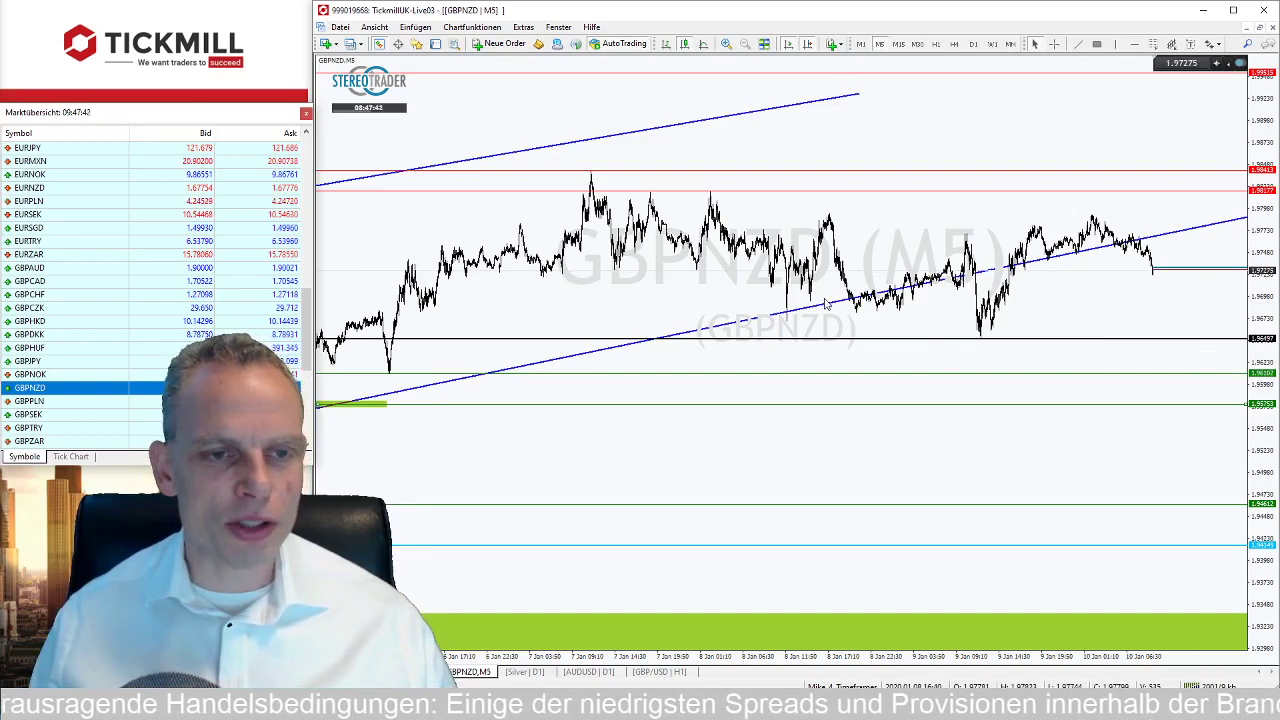
{"action": "left_click", "coordinate": [972, 45]}
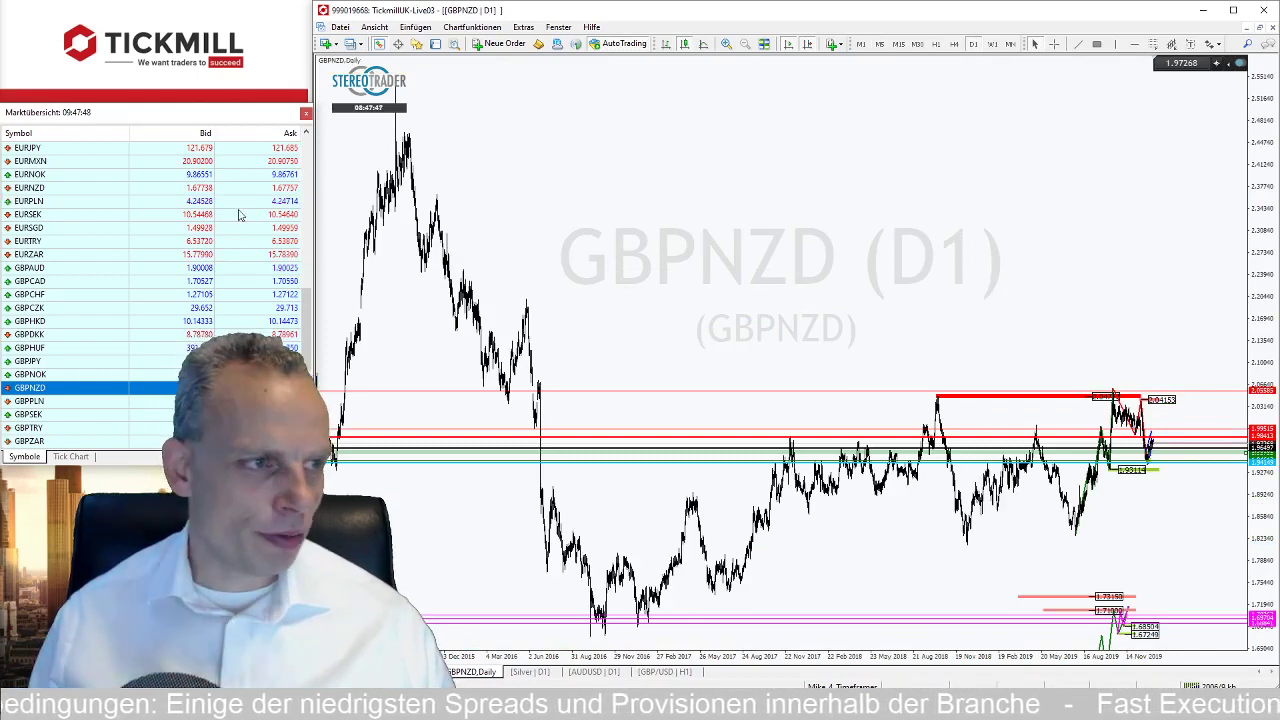
Find AUDCAD in the market watch symbol list and load it into the open chart.
{"action": "scroll", "coordinate": [280, 220], "scroll_direction": "up", "scroll_amount": 6}
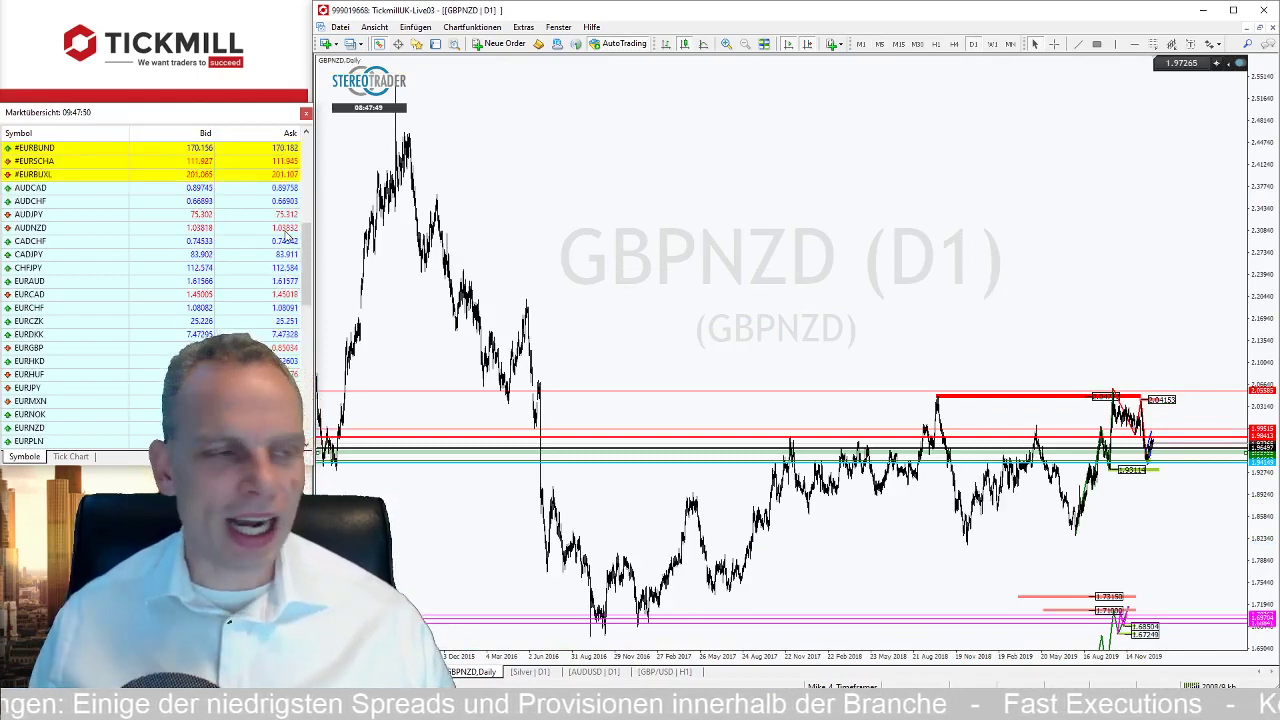
{"action": "scroll", "coordinate": [286, 234], "scroll_direction": "up", "scroll_amount": 4}
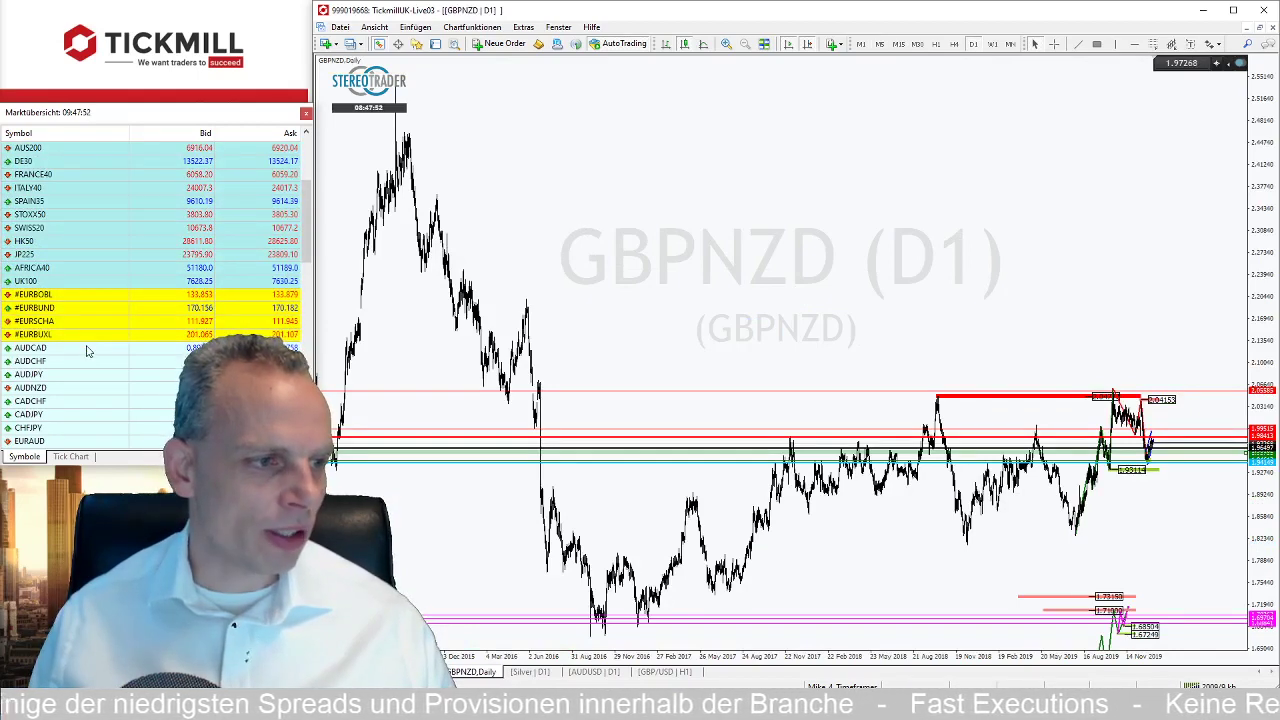
{"action": "left_click_drag", "start_coordinate": [86, 350], "coordinate": [677, 277]}
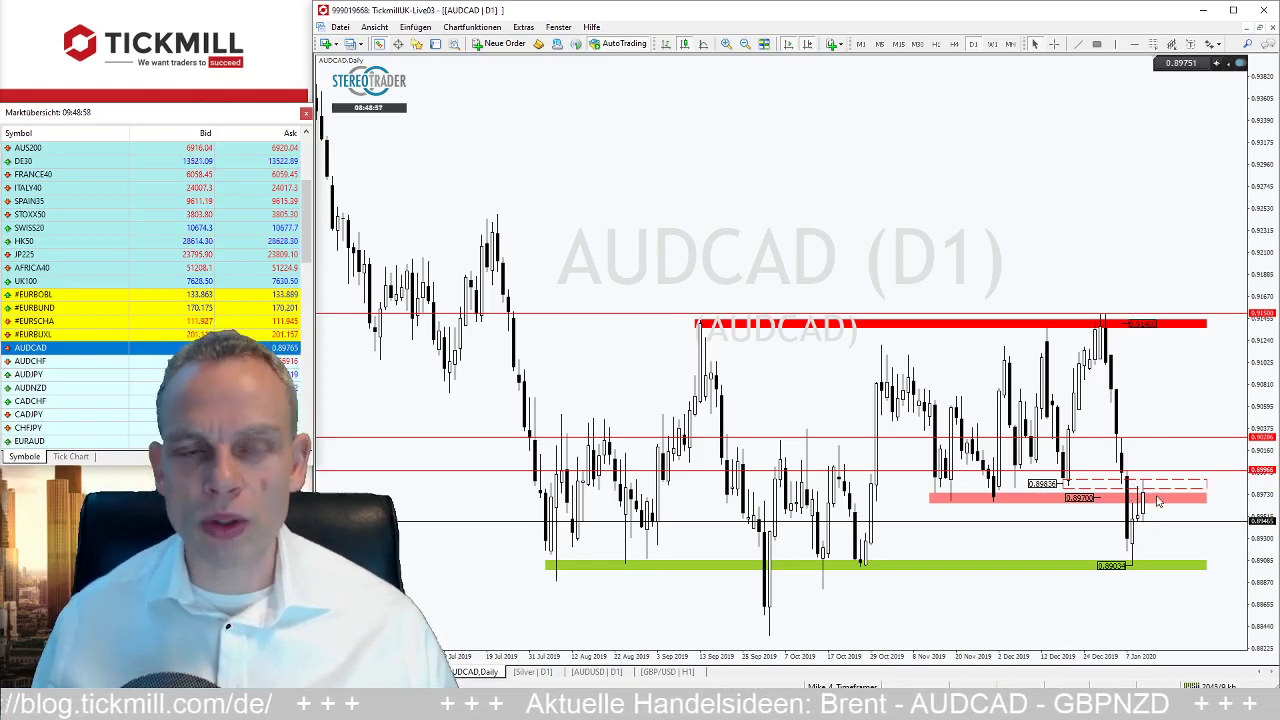
Switch AUDCAD to H1 and draw a rectangle just below the 0.90286 resistance line, starting at the price gap.
{"action": "left_click", "coordinate": [939, 47]}
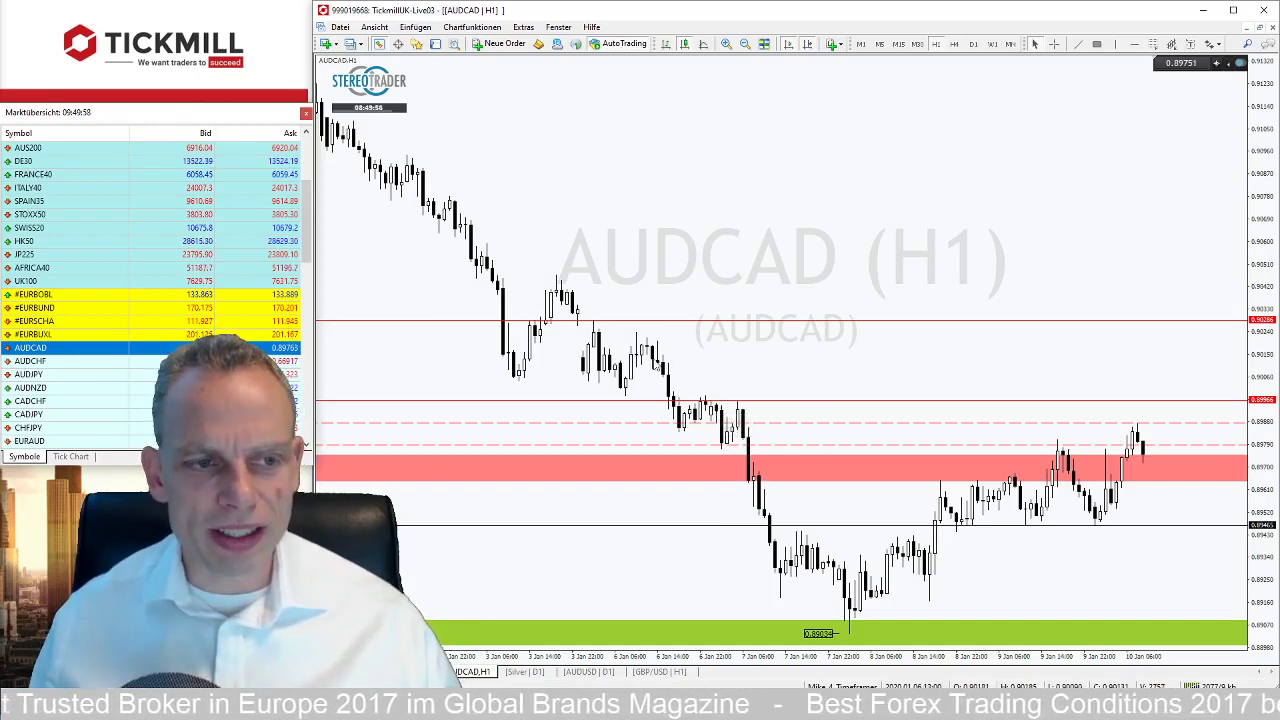
{"action": "left_click", "coordinate": [1096, 44]}
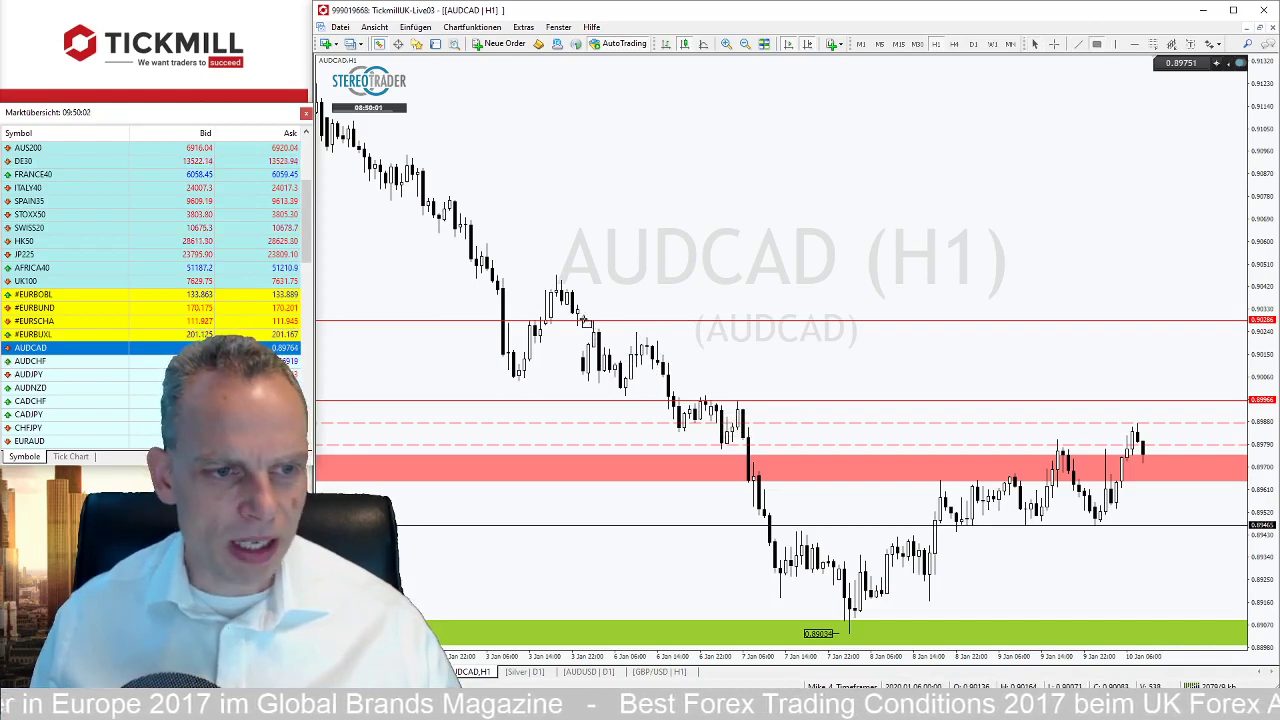
{"action": "left_click_drag", "start_coordinate": [582, 320], "coordinate": [750, 344]}
Set the colour of the new AUDCAD rectangle to Red.
{"action": "right_click", "coordinate": [750, 345]}
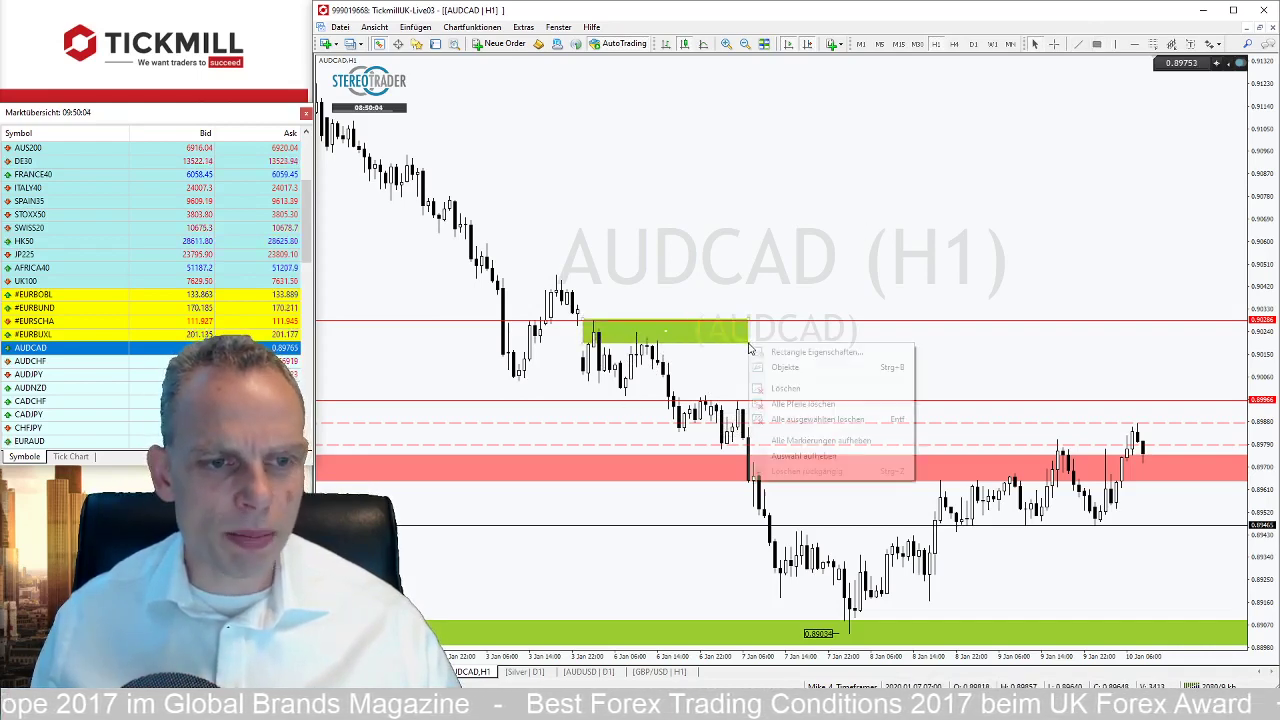
{"action": "left_click", "coordinate": [776, 348]}
{"action": "left_click", "coordinate": [790, 364]}
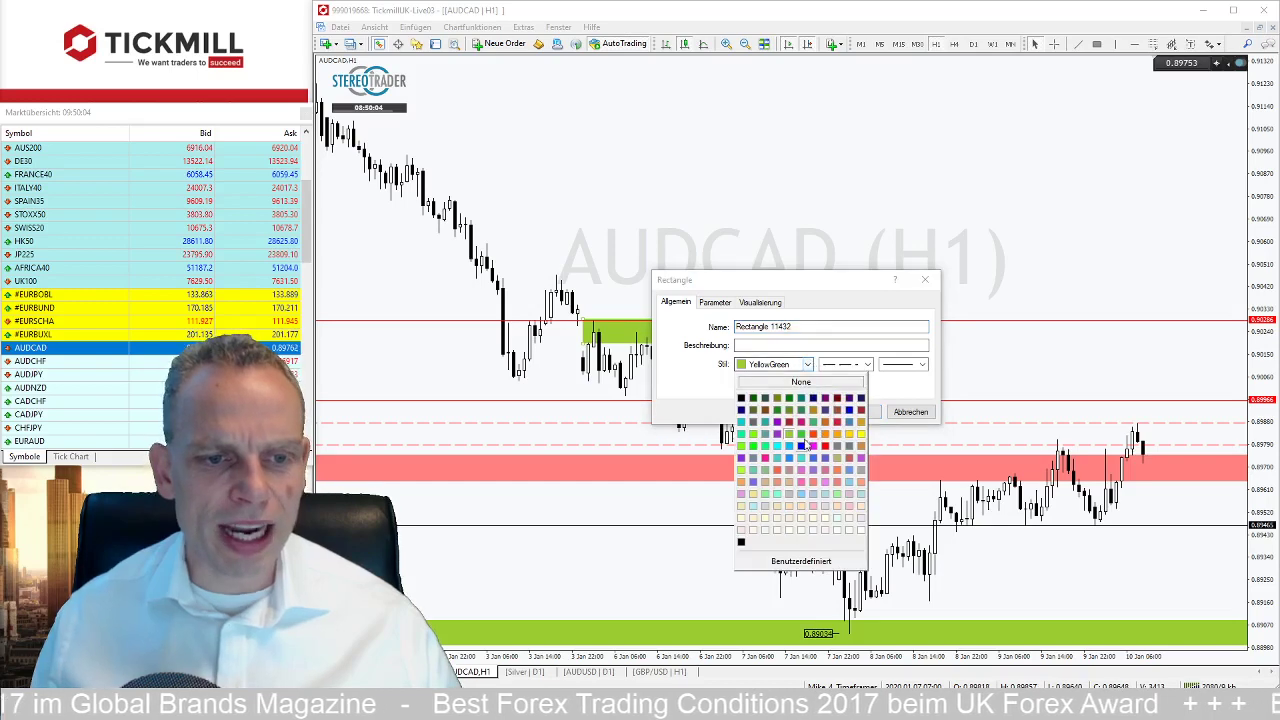
{"action": "left_click", "coordinate": [825, 447]}
{"action": "left_click", "coordinate": [856, 412]}
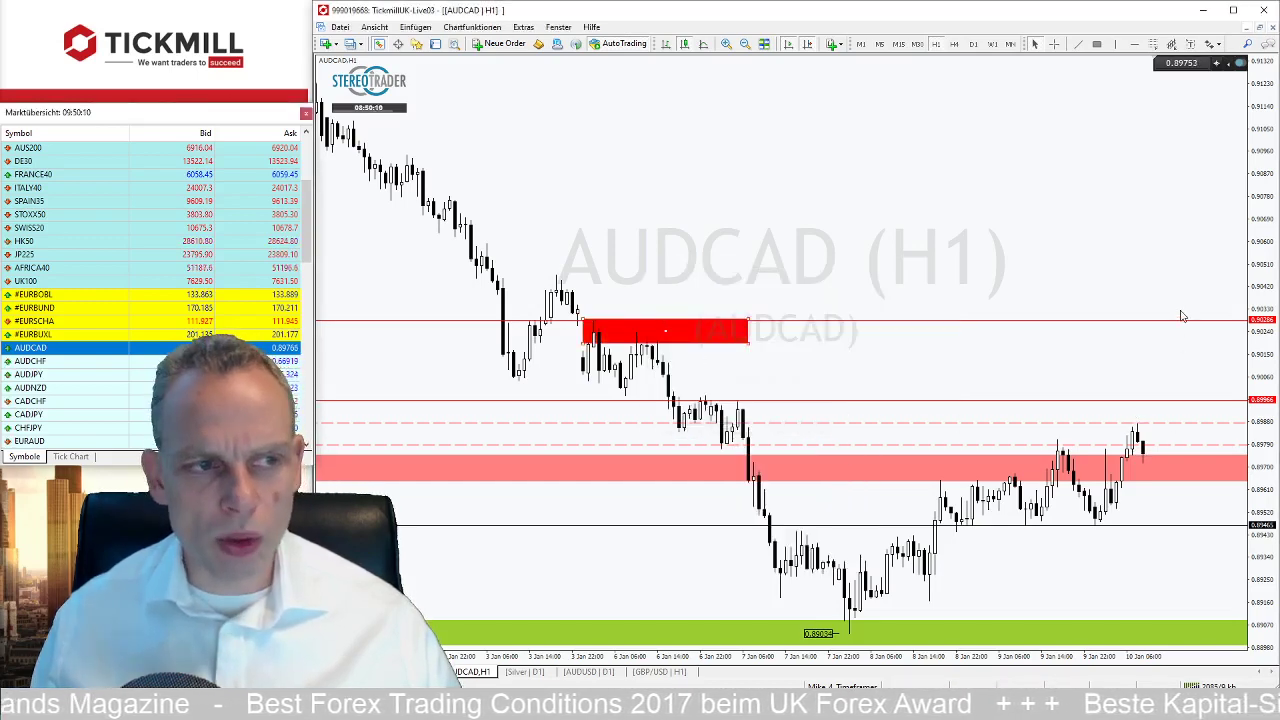
Zoom out the AUDCAD H1 chart to examine the decline from the late-December highs.
{"action": "left_click", "coordinate": [745, 44]}
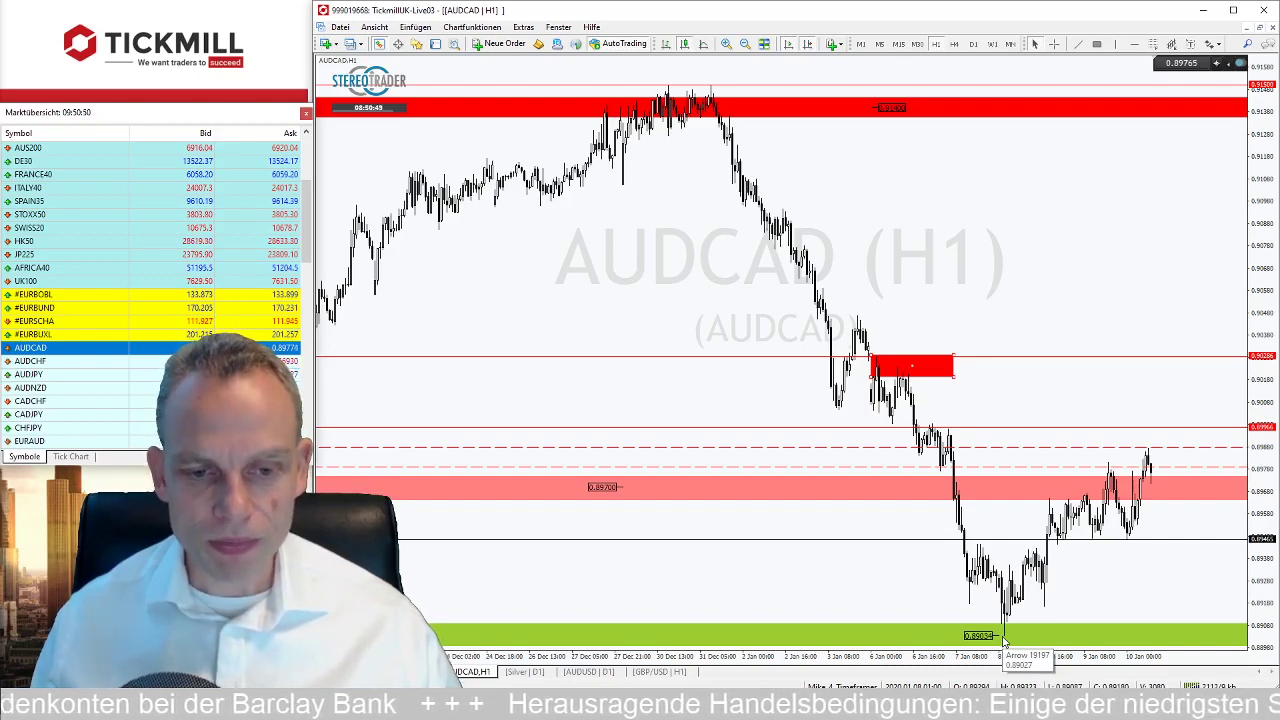
Add a horizontal support line to the AUDCAD H1 chart at 0.89167, at the 8 January pullback low.
{"action": "left_click", "coordinate": [1134, 44]}
{"action": "left_click", "coordinate": [1101, 462]}
{"action": "left_click_drag", "start_coordinate": [1101, 463], "coordinate": [1058, 610]}
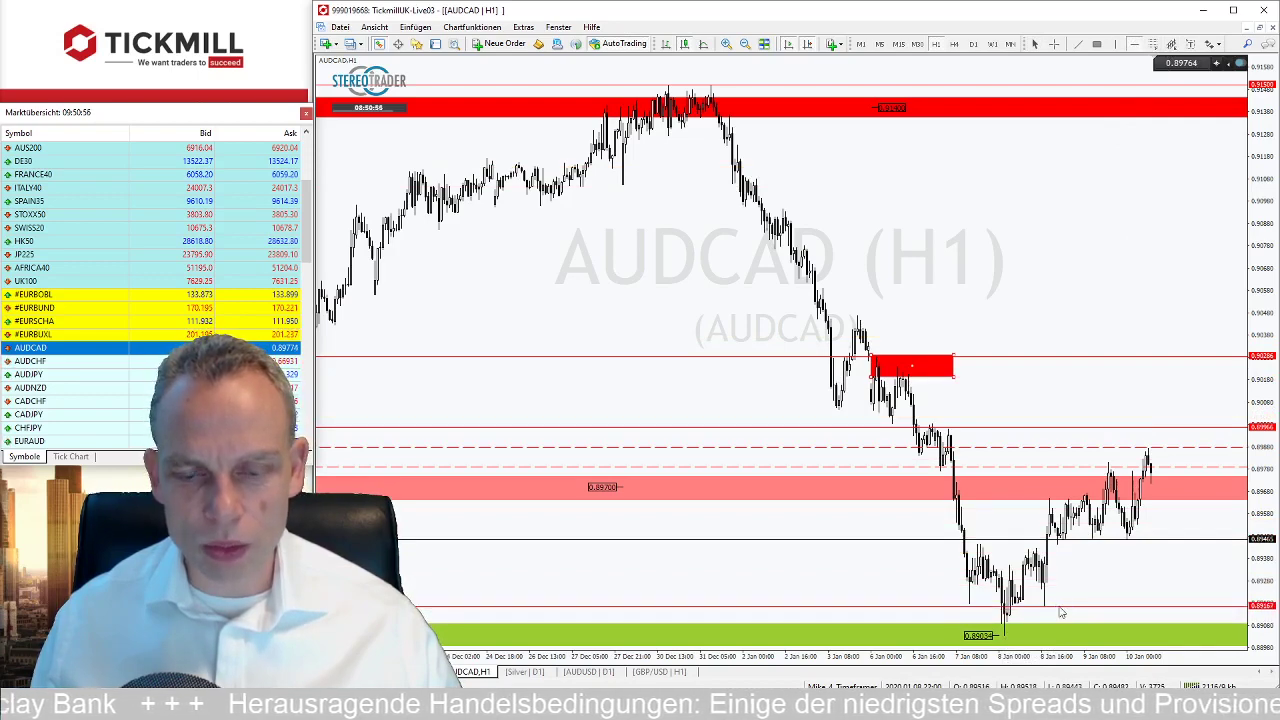
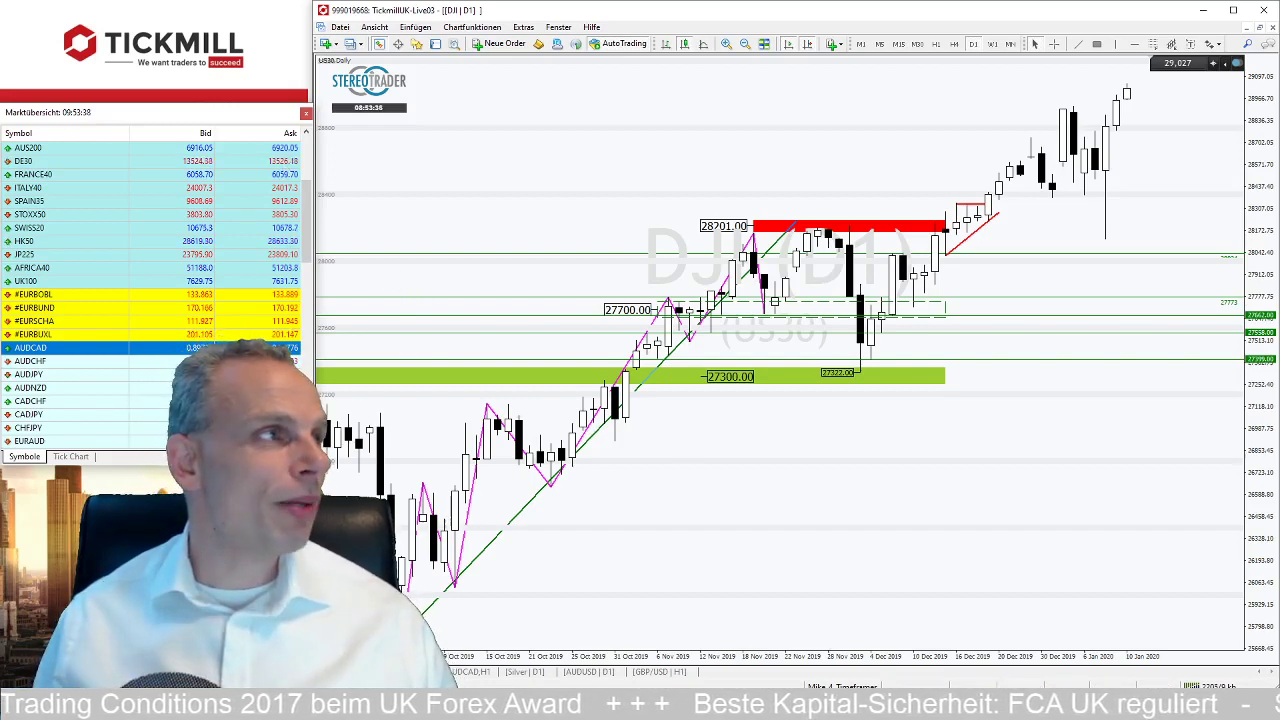
Switch to the Tickmill website in the browser, widen its window, and view the trading instruments and accounts offered under Handel.
{"action": "left_click", "coordinate": [232, 620]}
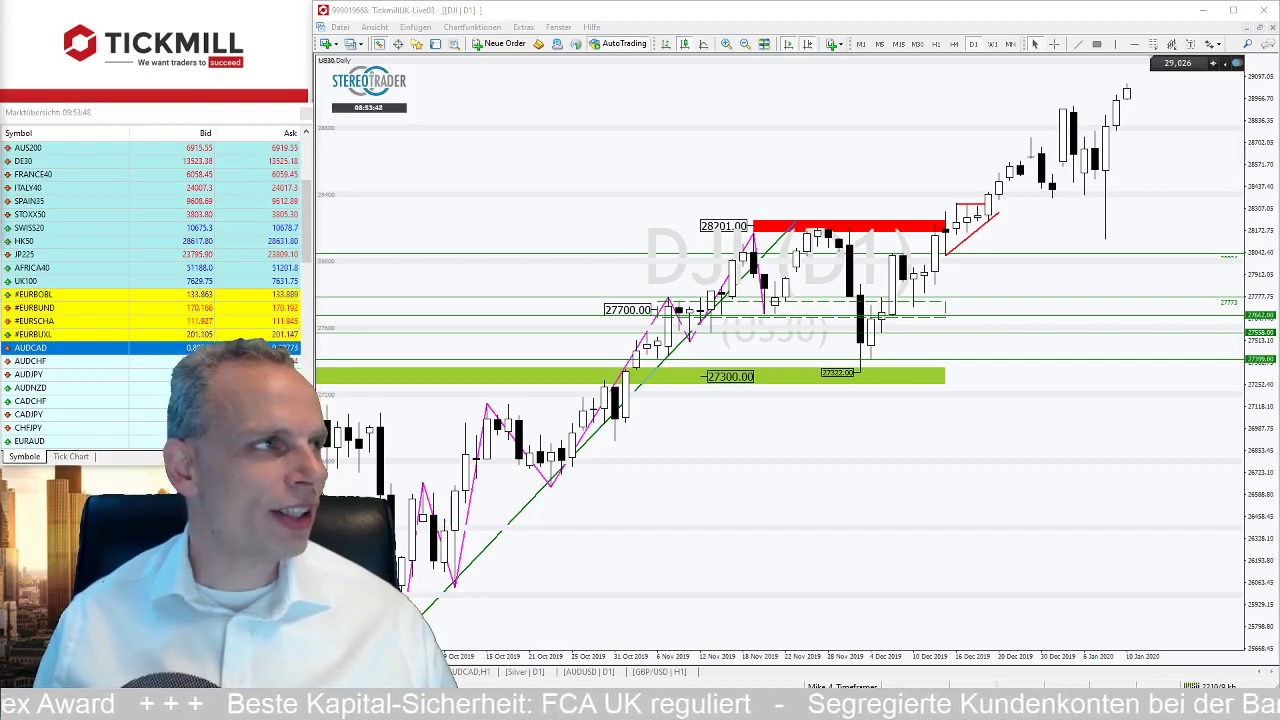
{"action": "left_click_drag", "start_coordinate": [0, 40], "coordinate": [856, 15]}
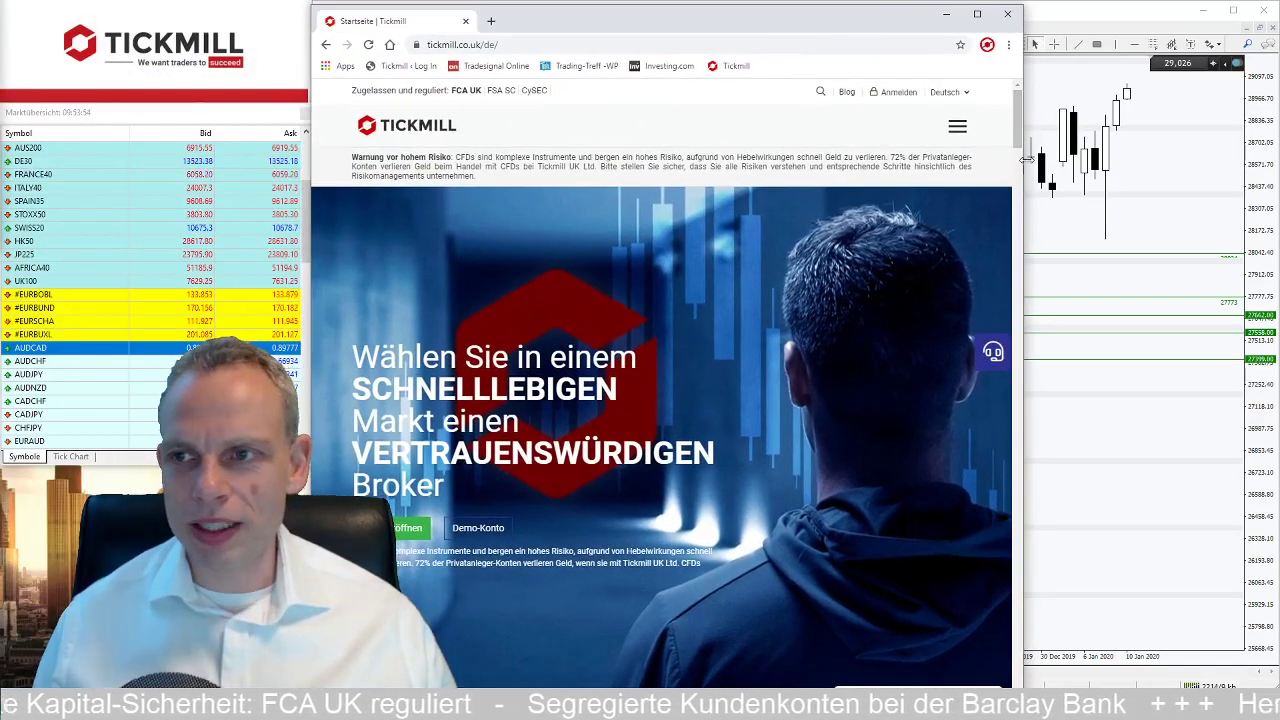
{"action": "left_click_drag", "start_coordinate": [1022, 168], "coordinate": [1275, 158]}
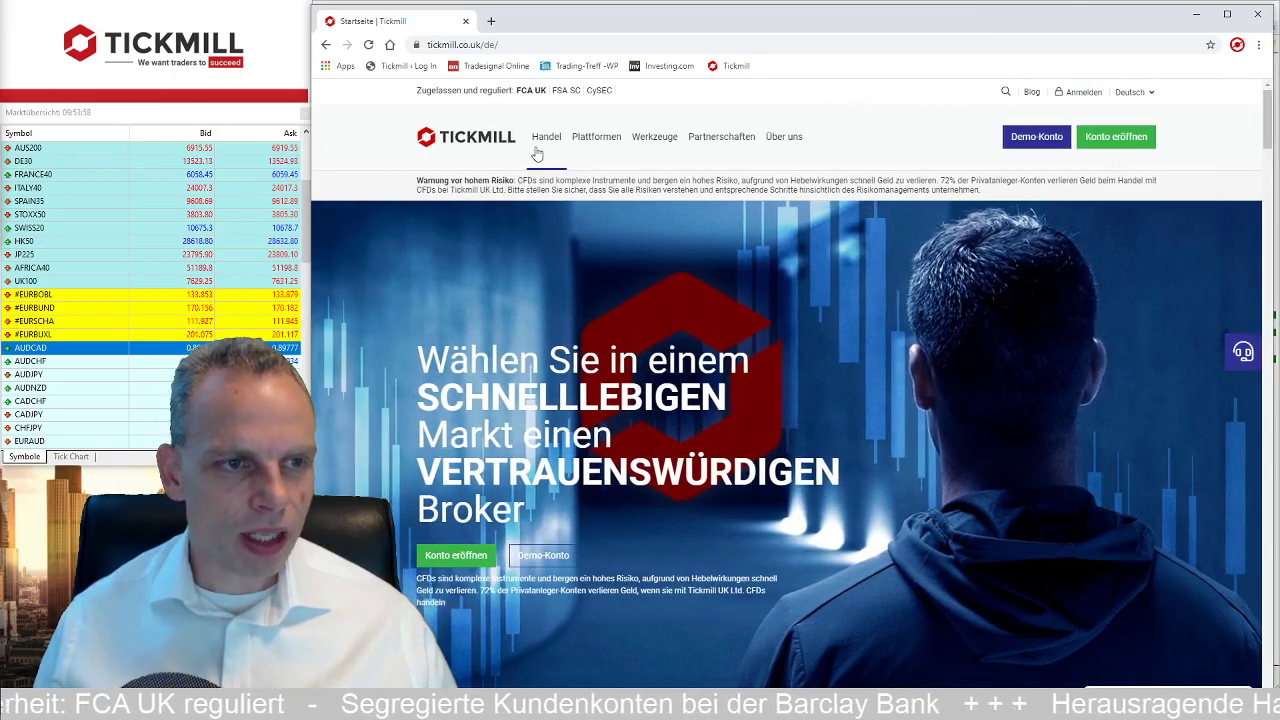
{"action": "mouse_move", "coordinate": [541, 143]}
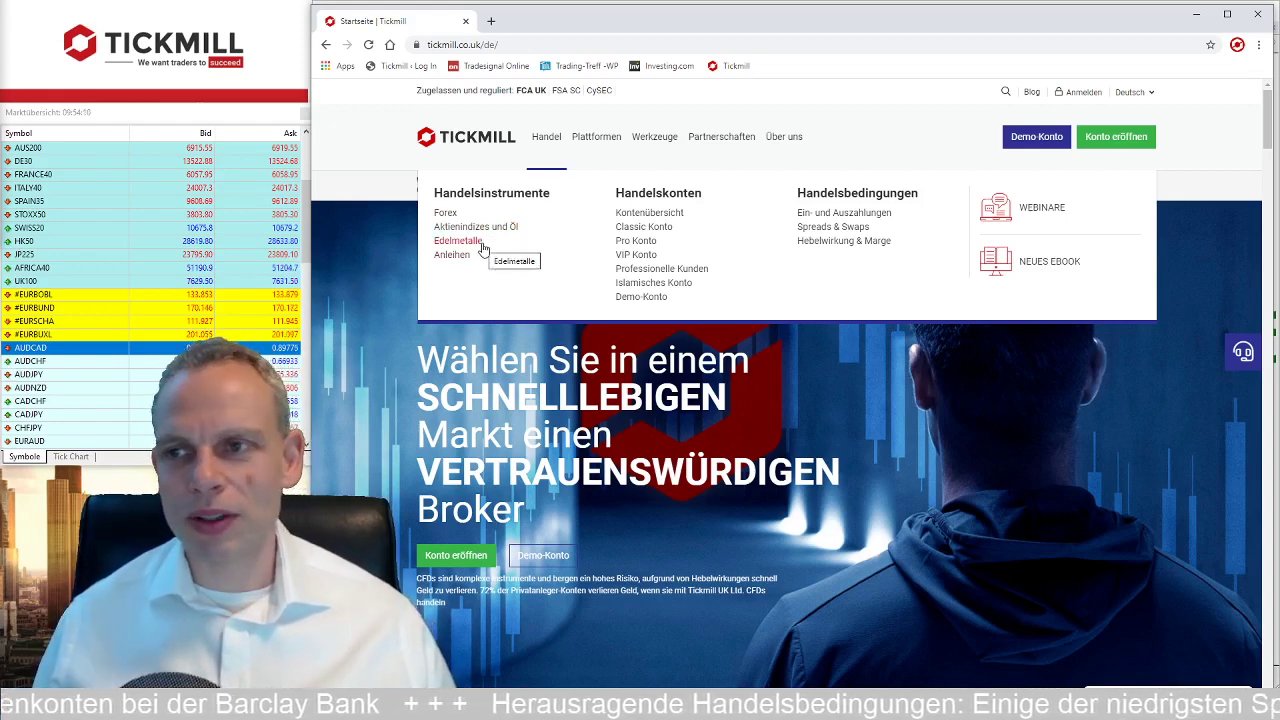
{"action": "left_click", "coordinate": [1197, 15]}
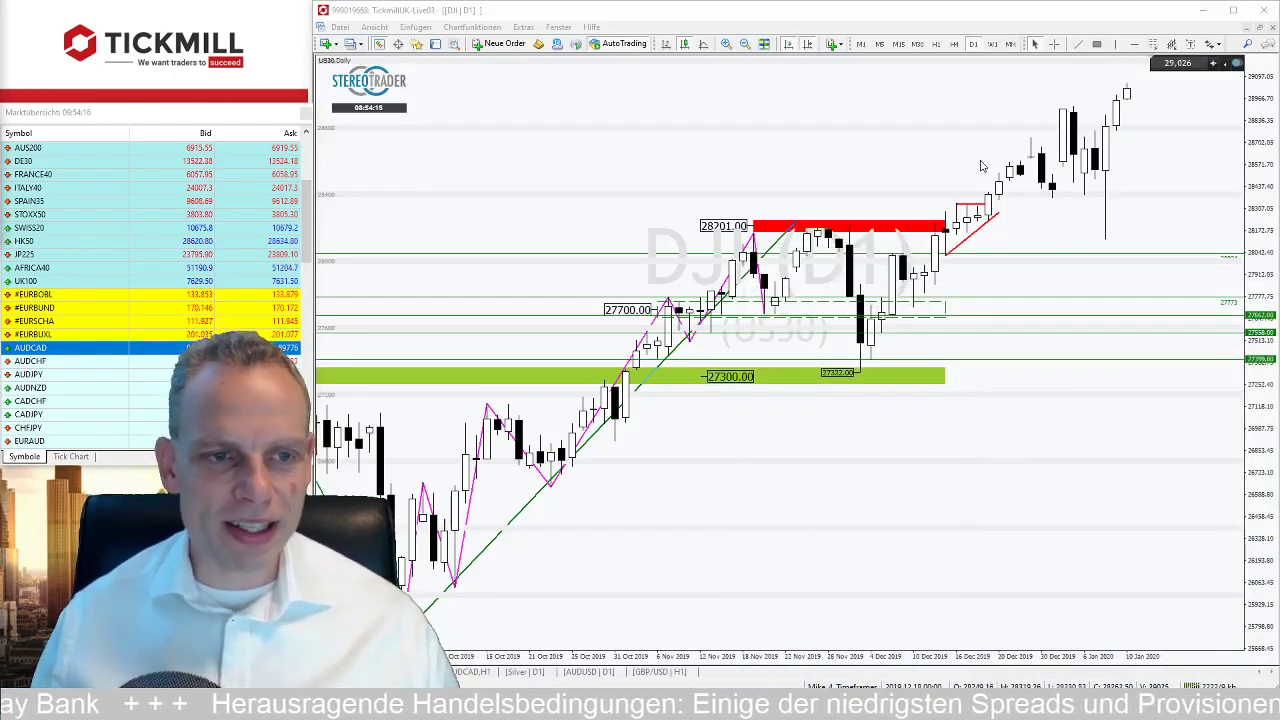
Draw a falling trendline on the Dow Jones D1 chart from the late-November high to the early-December low at 27322.
{"action": "scroll", "coordinate": [870, 200], "scroll_direction": "down", "scroll_amount": 5}
{"action": "scroll", "coordinate": [870, 200], "scroll_direction": "up", "scroll_amount": 5}
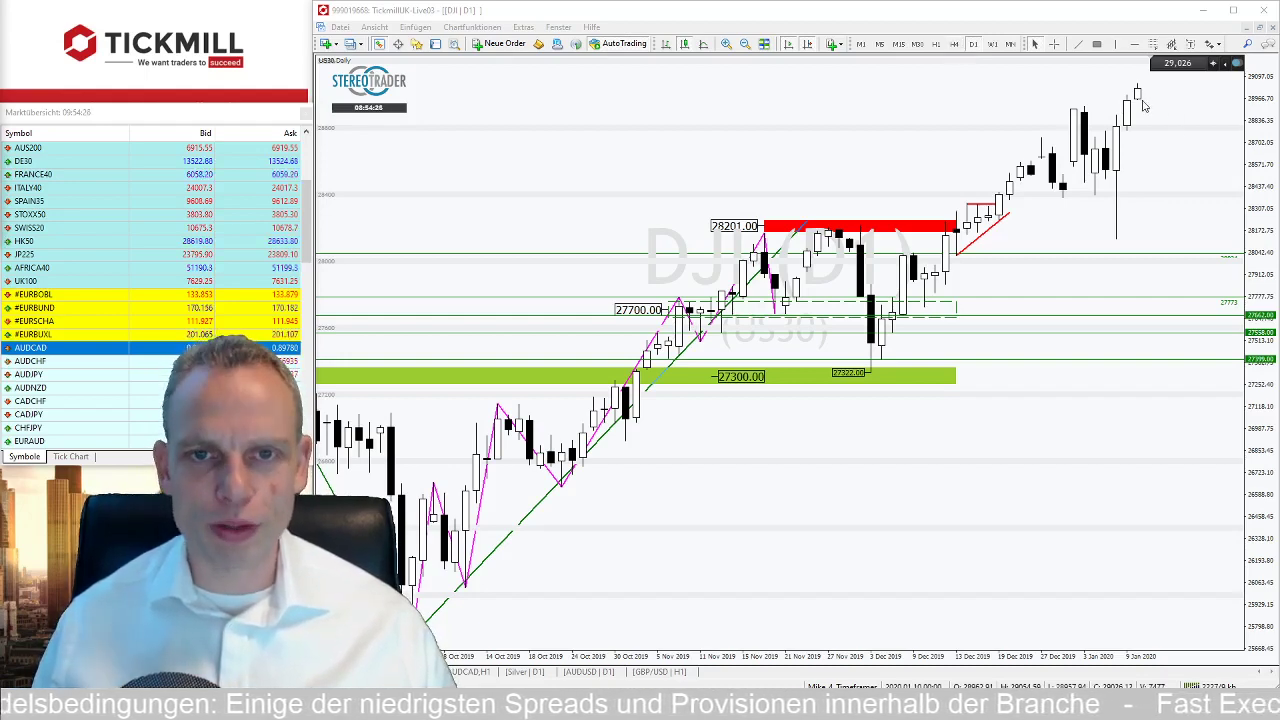
{"action": "scroll", "coordinate": [1145, 106], "scroll_direction": "down", "scroll_amount": 1}
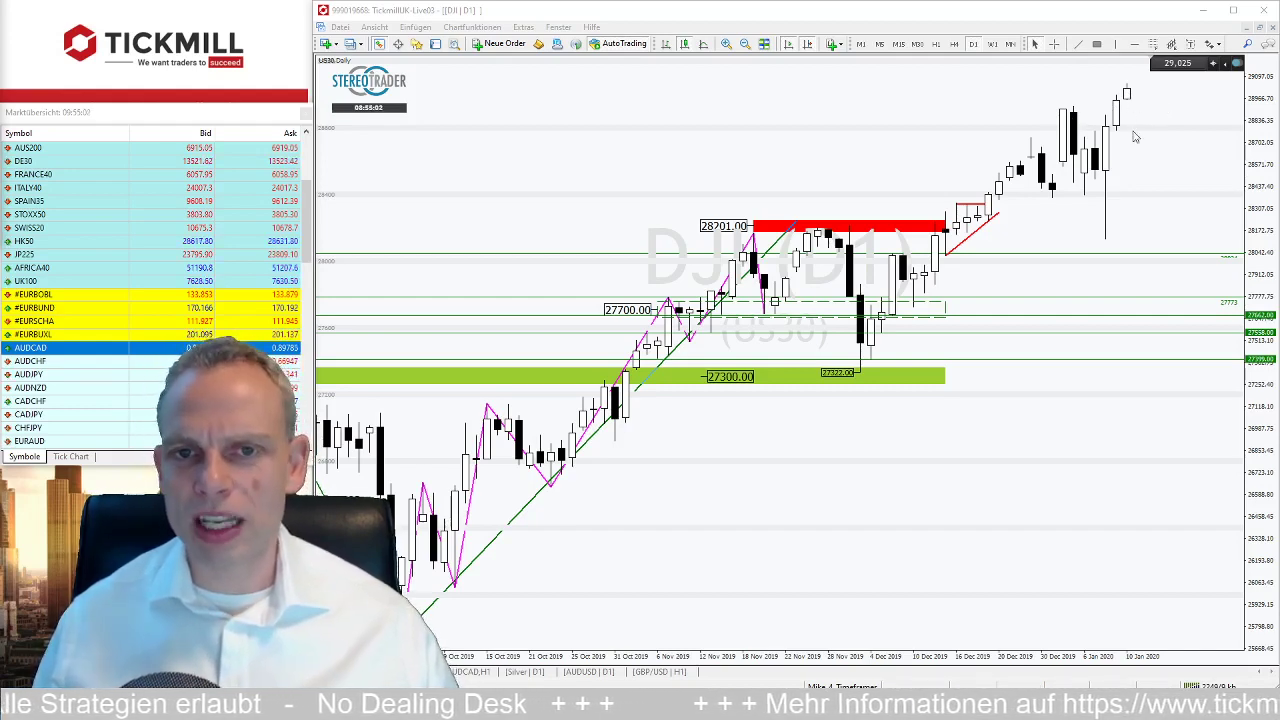
{"action": "left_click", "coordinate": [1079, 46]}
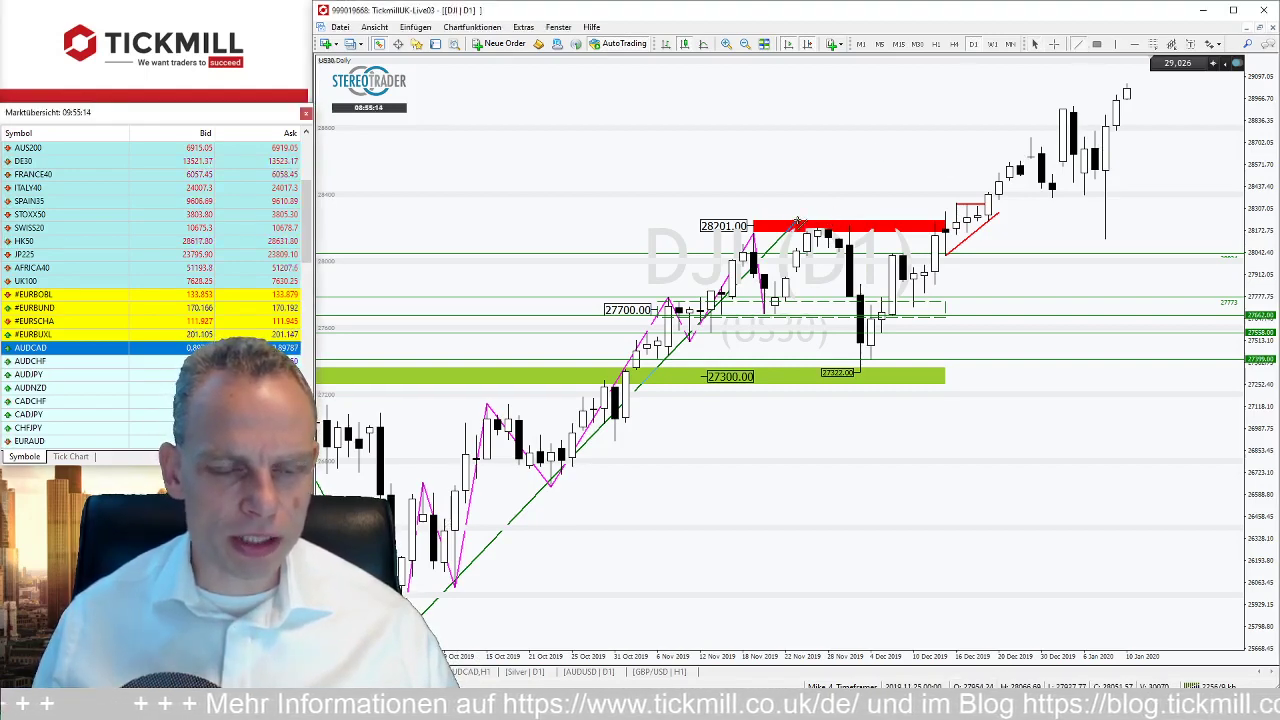
{"action": "left_click_drag", "start_coordinate": [798, 221], "coordinate": [862, 375]}
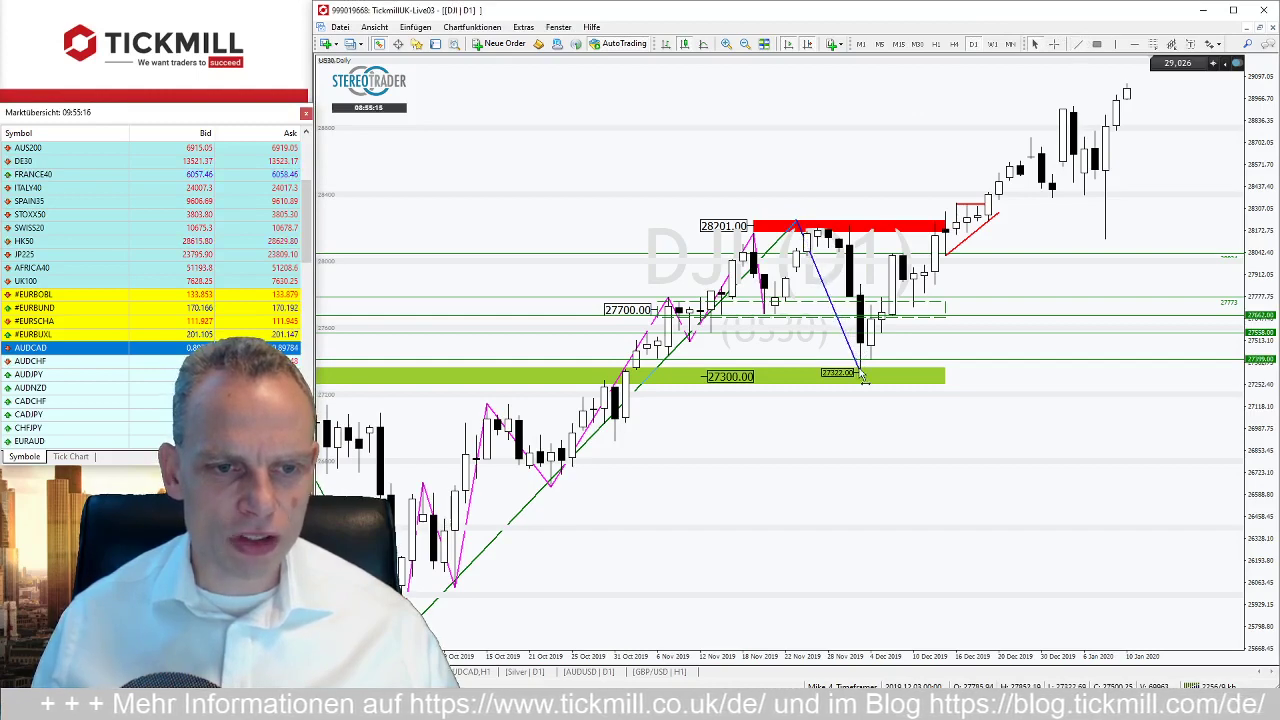
Set the falling trendline's colour to green and draw a rising trendline from the early-December low to above the January candles.
{"action": "right_click", "coordinate": [862, 373]}
{"action": "left_click", "coordinate": [905, 374]}
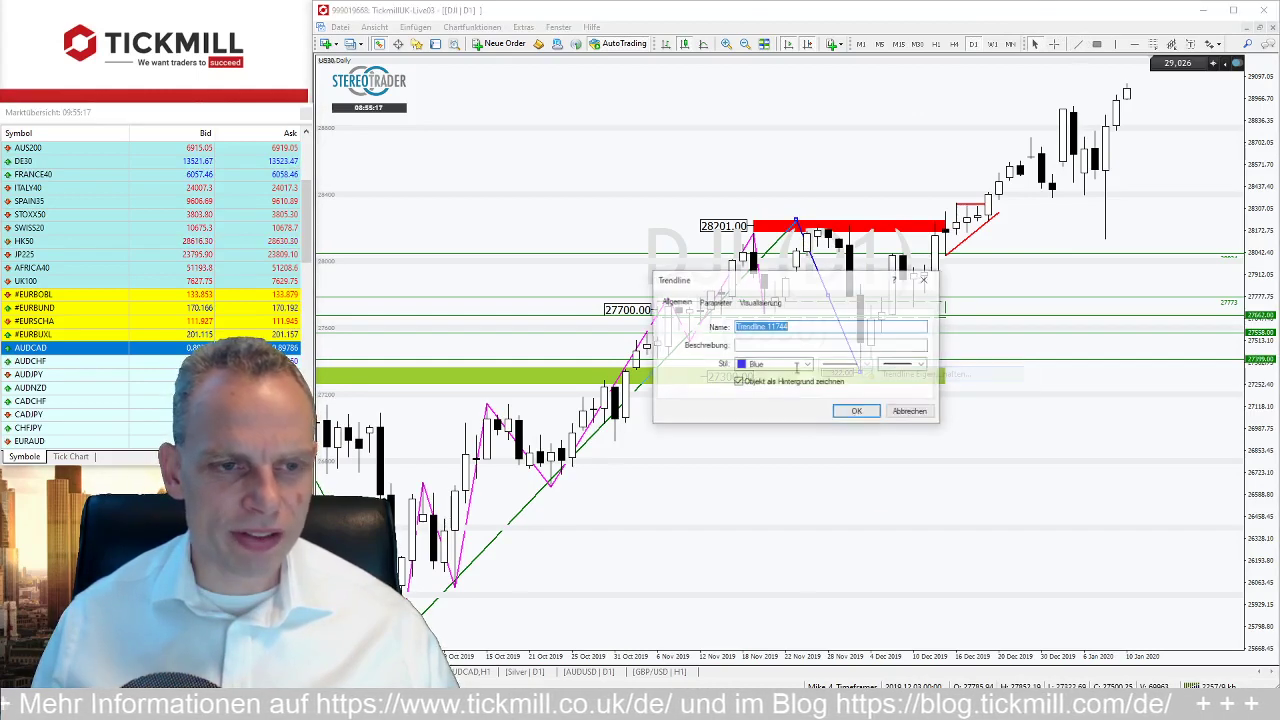
{"action": "left_click", "coordinate": [797, 364]}
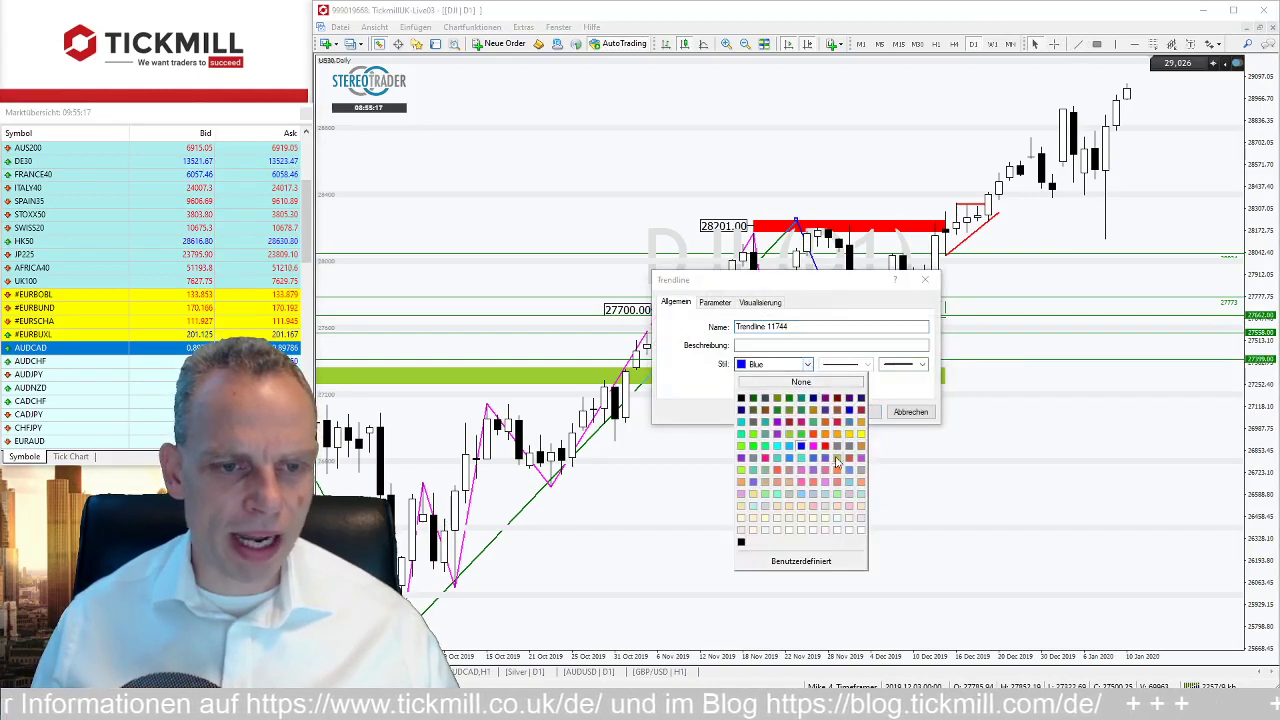
{"action": "left_click", "coordinate": [791, 410]}
{"action": "left_click", "coordinate": [856, 411]}
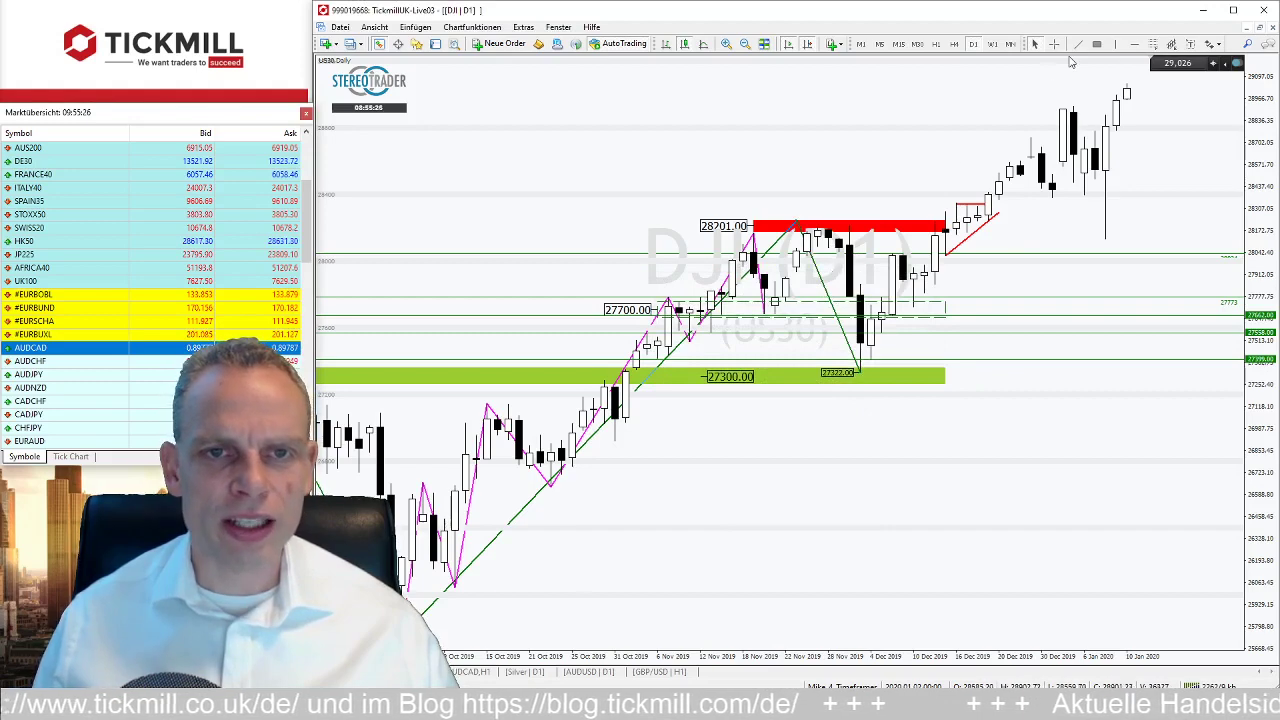
{"action": "left_click", "coordinate": [1079, 47]}
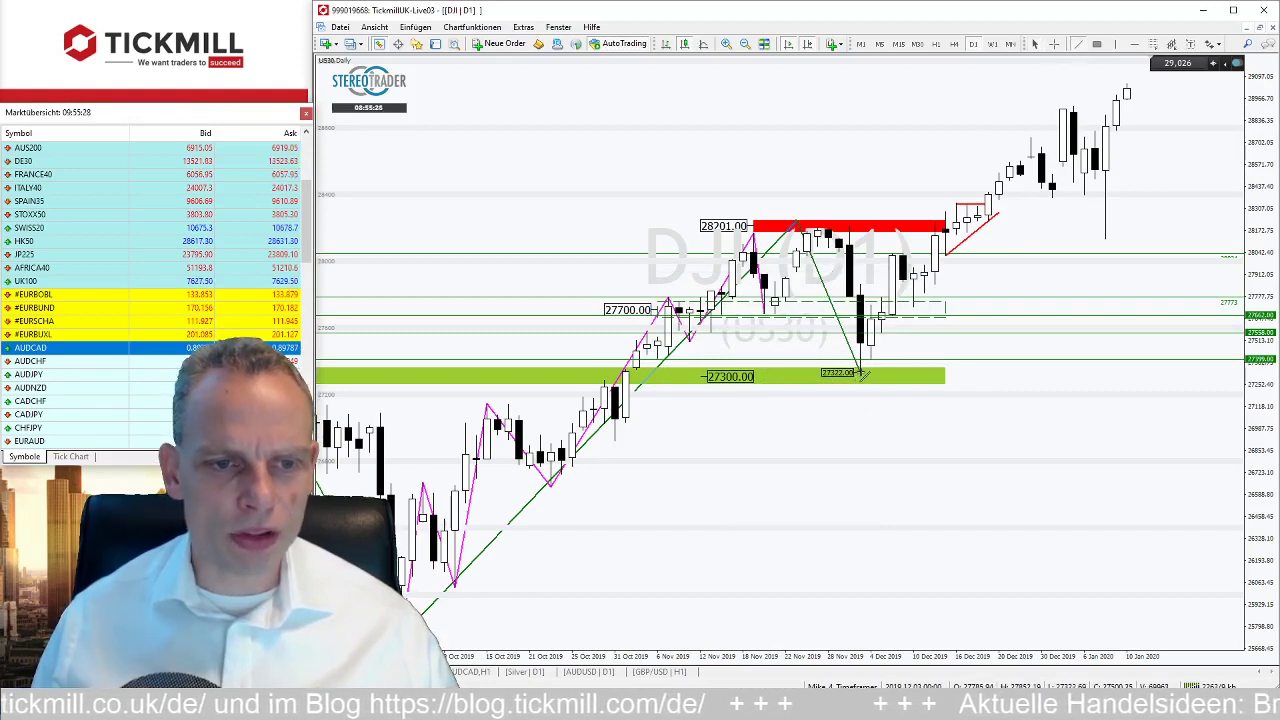
{"action": "left_click_drag", "start_coordinate": [870, 370], "coordinate": [1105, 70]}
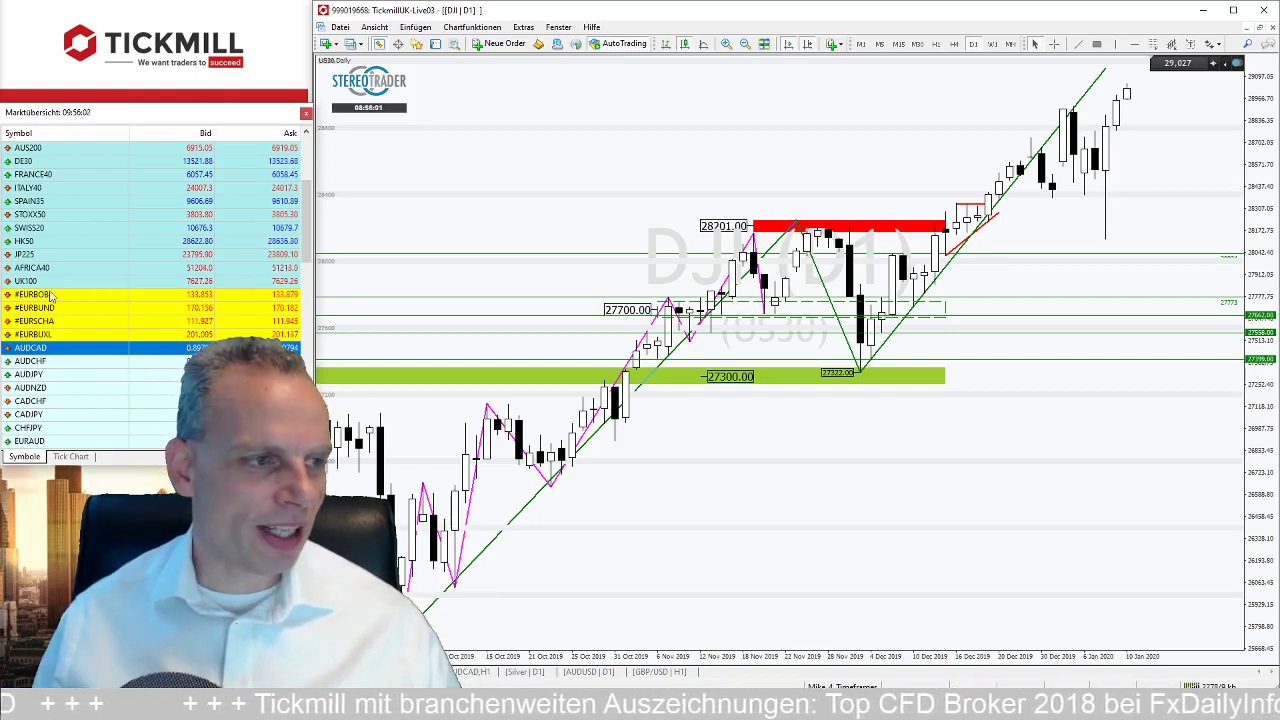
Load US500 from the market watch into the open chart and examine the latest daily candles.
{"action": "scroll", "coordinate": [57, 355], "scroll_direction": "down", "scroll_amount": 2}
{"action": "scroll", "coordinate": [57, 350], "scroll_direction": "up", "scroll_amount": 6}
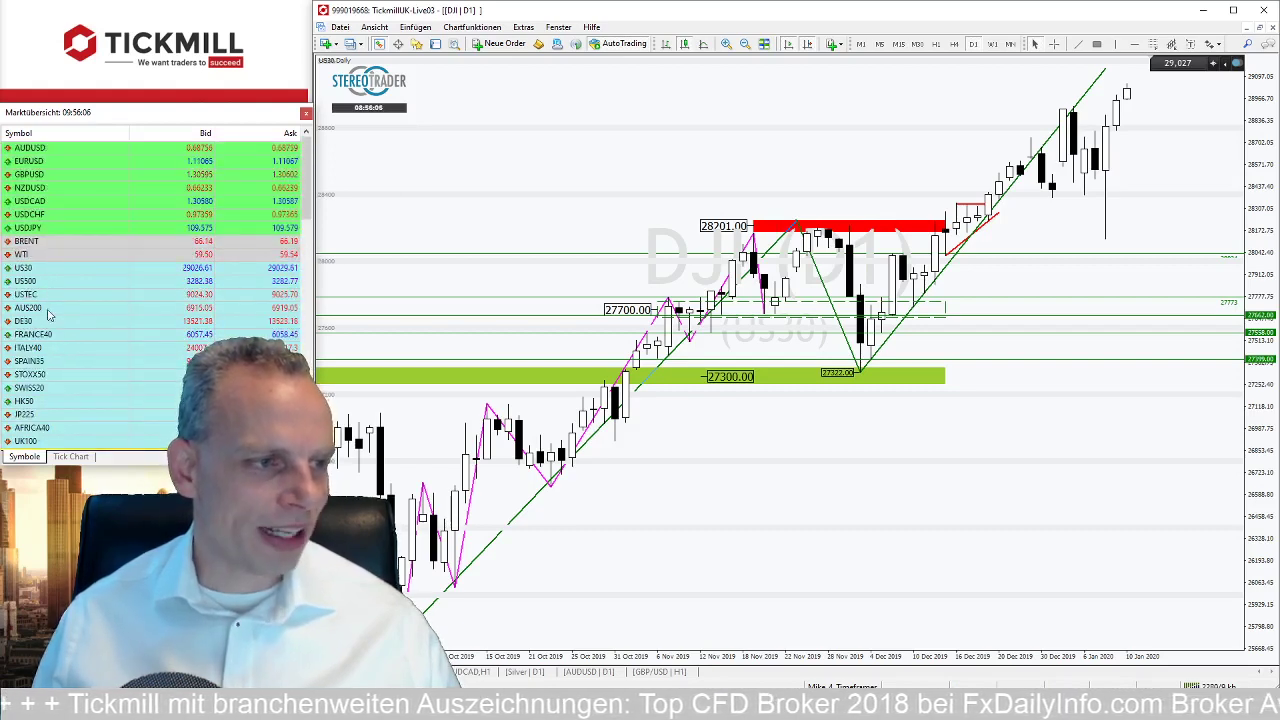
{"action": "left_click", "coordinate": [45, 283]}
{"action": "left_click_drag", "start_coordinate": [45, 283], "coordinate": [456, 256]}
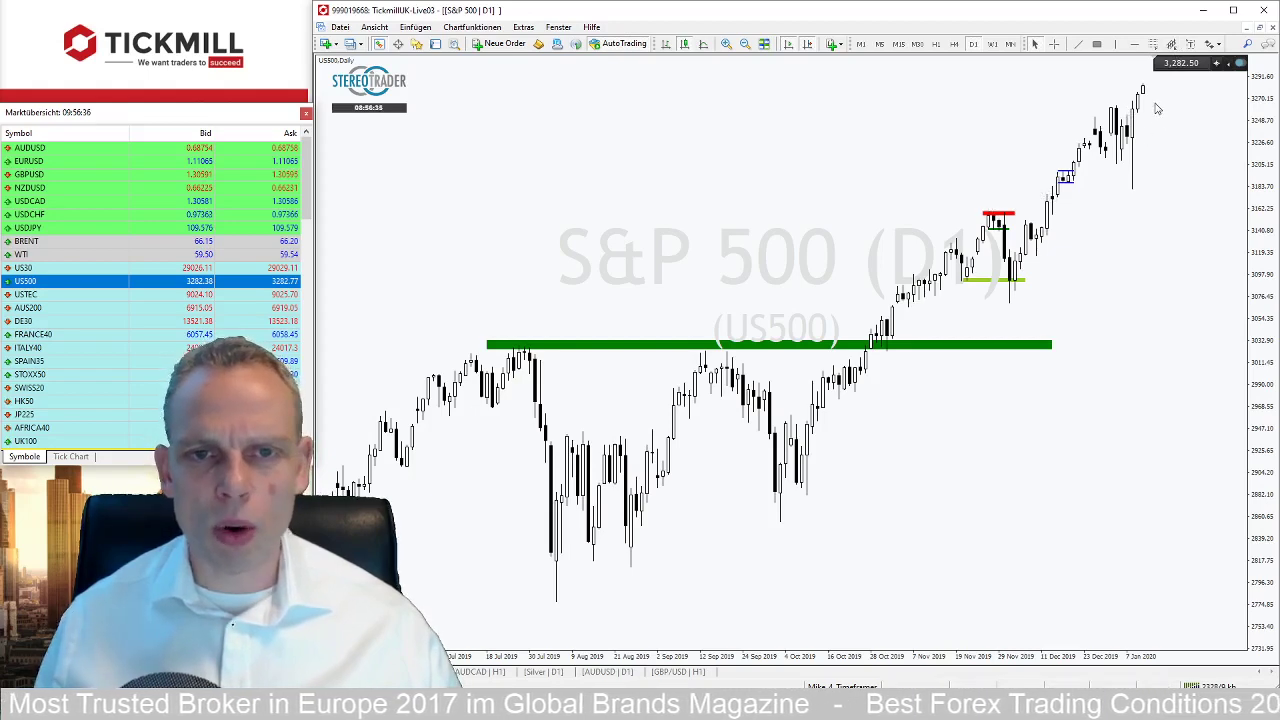
{"action": "mouse_move", "coordinate": [1145, 90]}
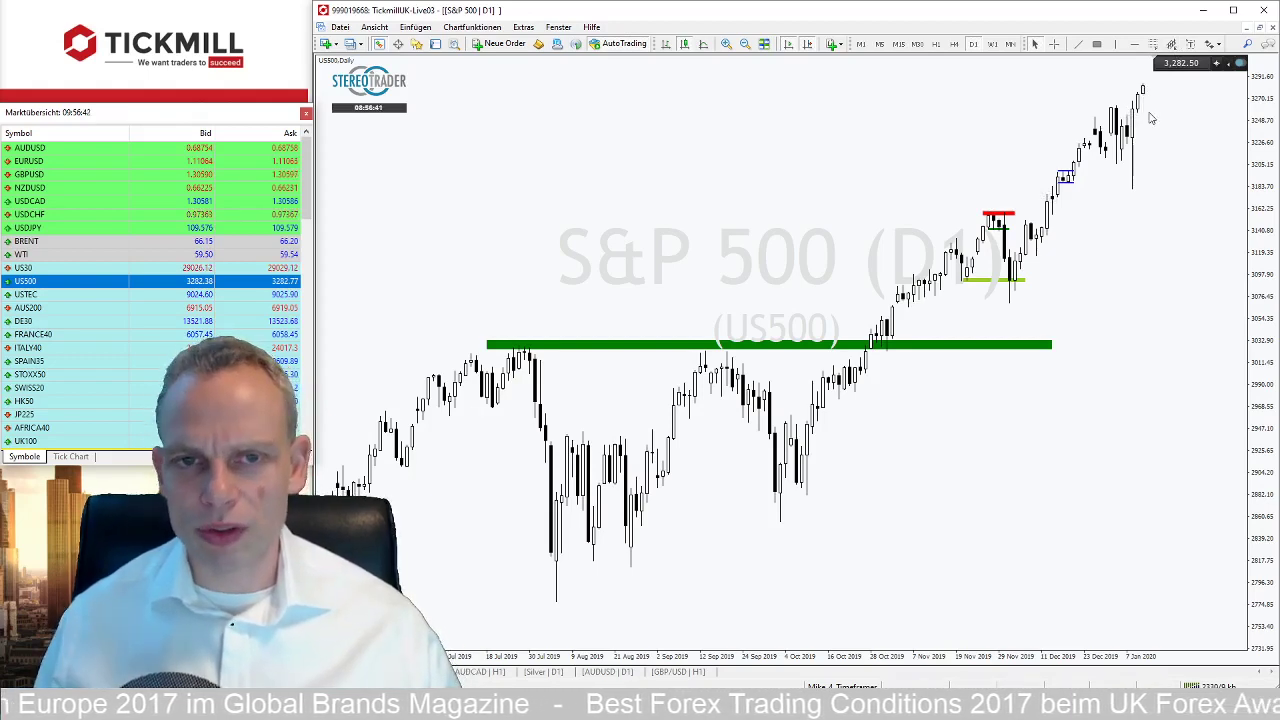
{"action": "left_click", "coordinate": [726, 45]}
{"action": "left_click", "coordinate": [726, 45]}
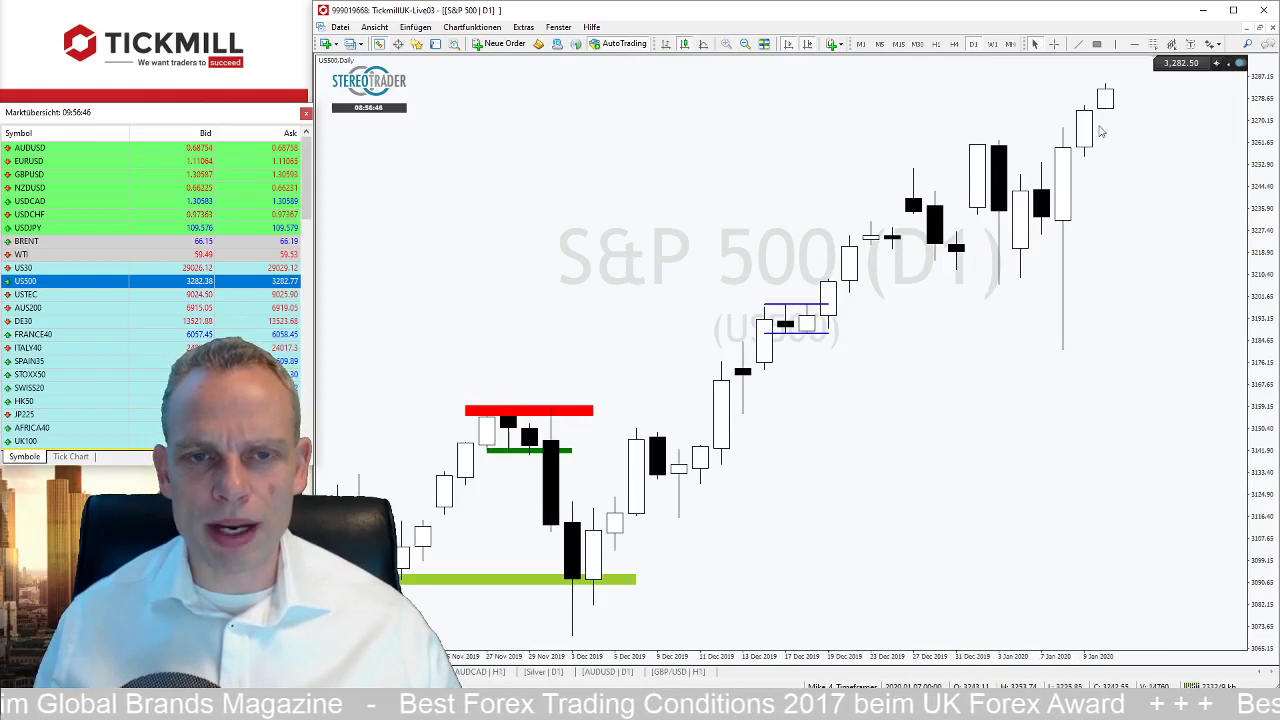
Switch US500 to H1 and draw a thin rectangle from the 3 January high across to beyond the latest candles.
{"action": "left_click", "coordinate": [936, 45]}
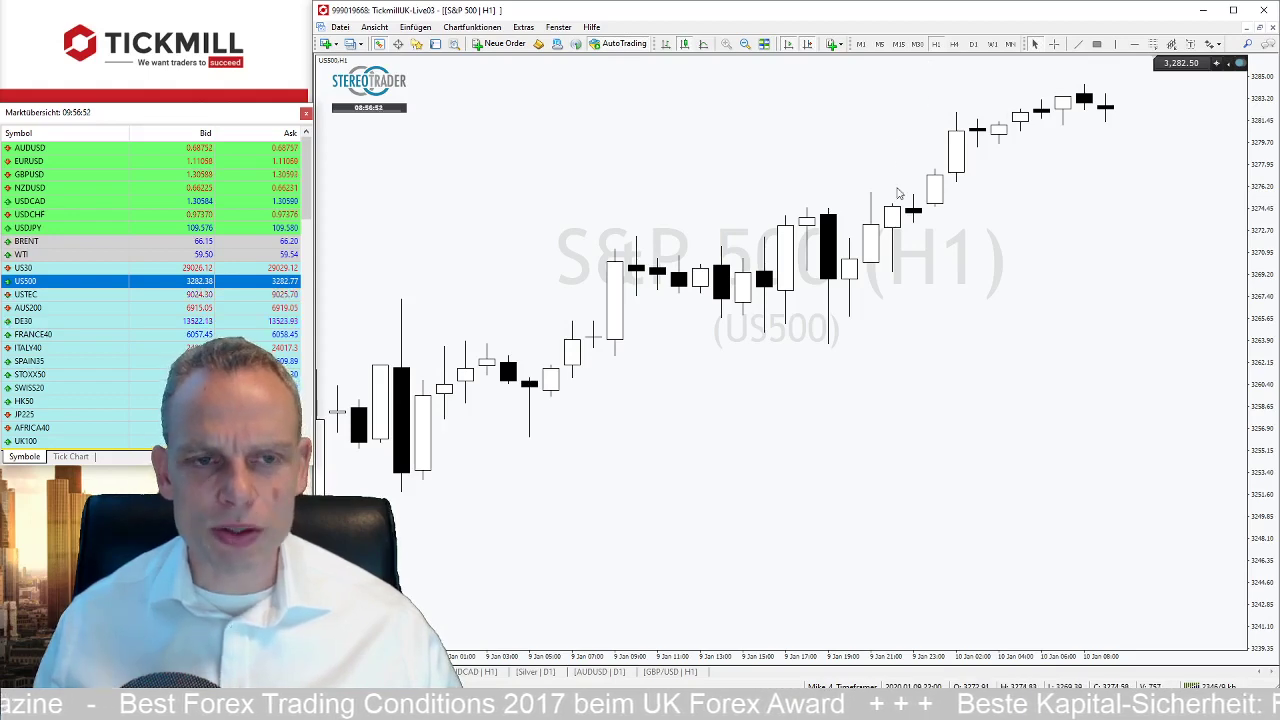
{"action": "left_click", "coordinate": [745, 46]}
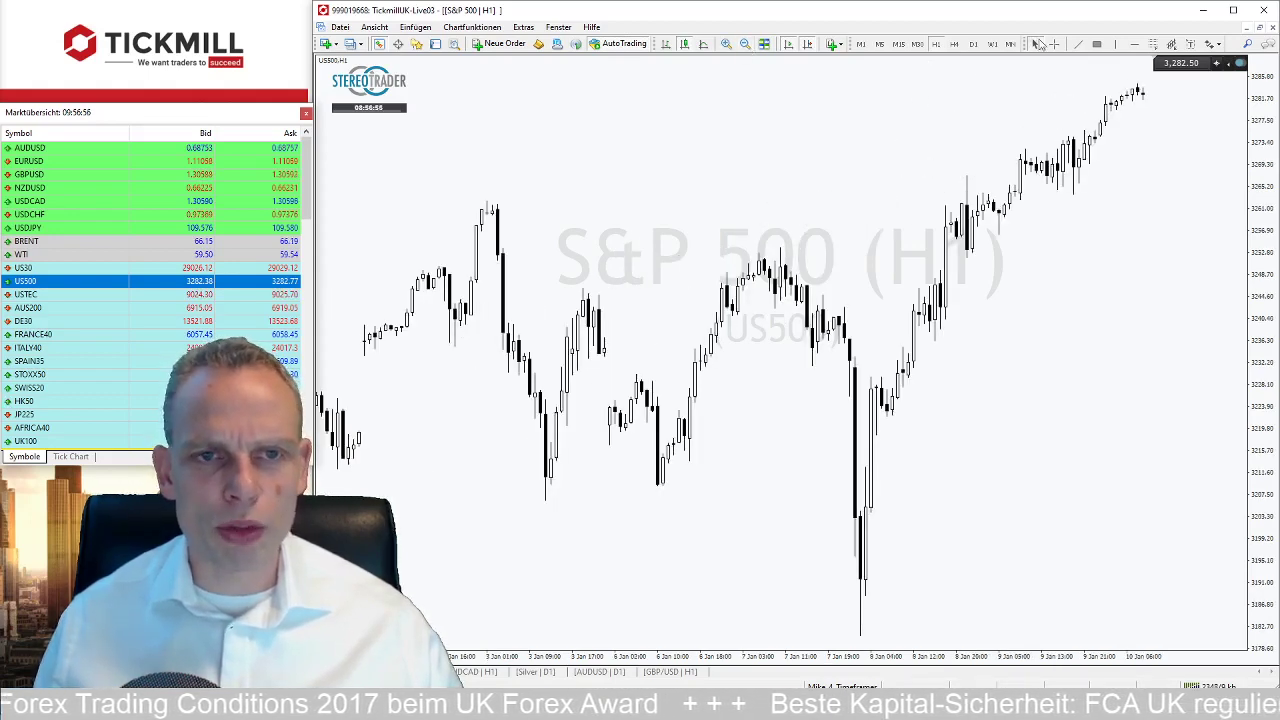
{"action": "left_click", "coordinate": [1096, 46]}
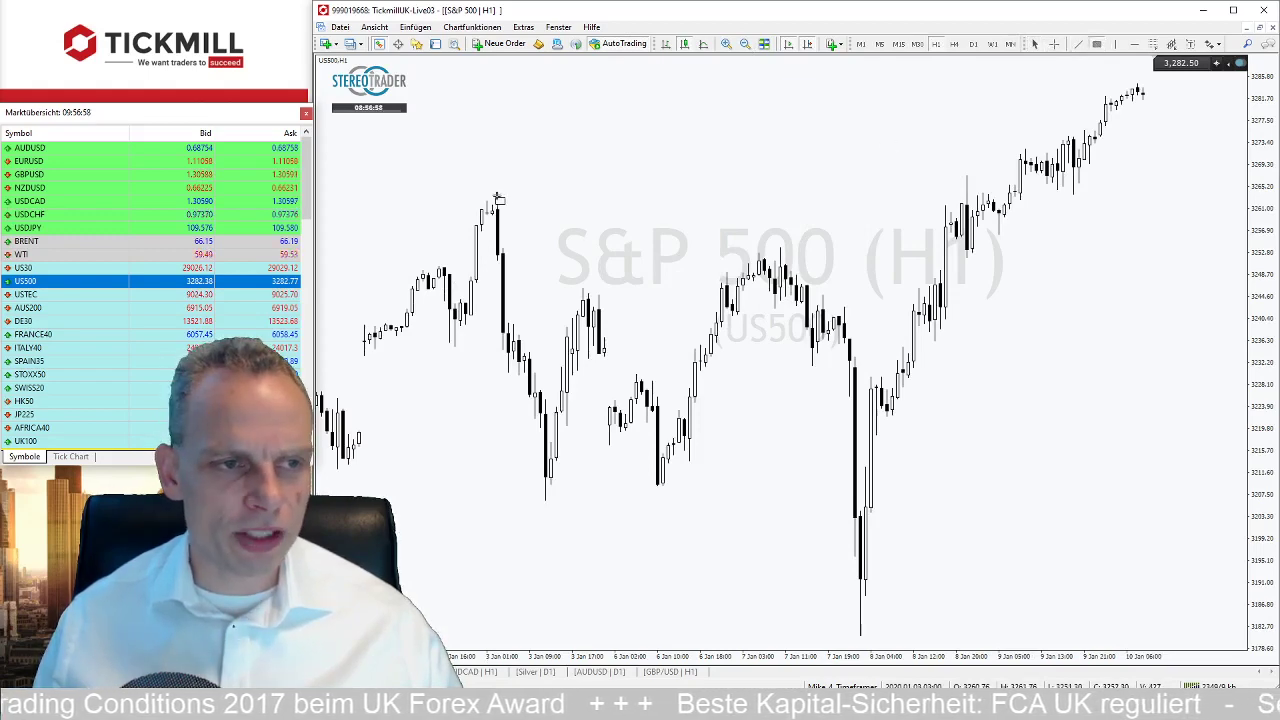
{"action": "left_click_drag", "start_coordinate": [470, 197], "coordinate": [641, 204]}
{"action": "left_click_drag", "start_coordinate": [732, 211], "coordinate": [1225, 209]}
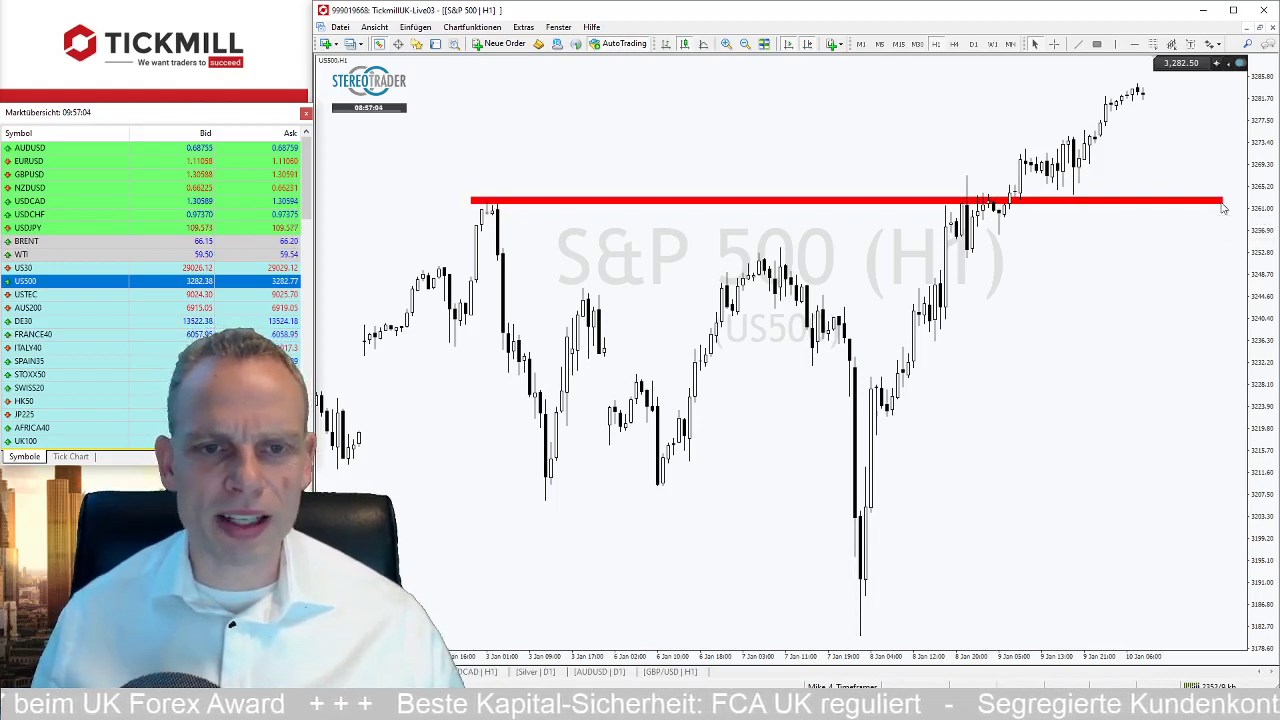
{"action": "left_click_drag", "start_coordinate": [1222, 207], "coordinate": [1214, 192]}
Set the colour of the new S&P 500 rectangle to yellow-green to mark it as support.
{"action": "right_click", "coordinate": [1214, 193]}
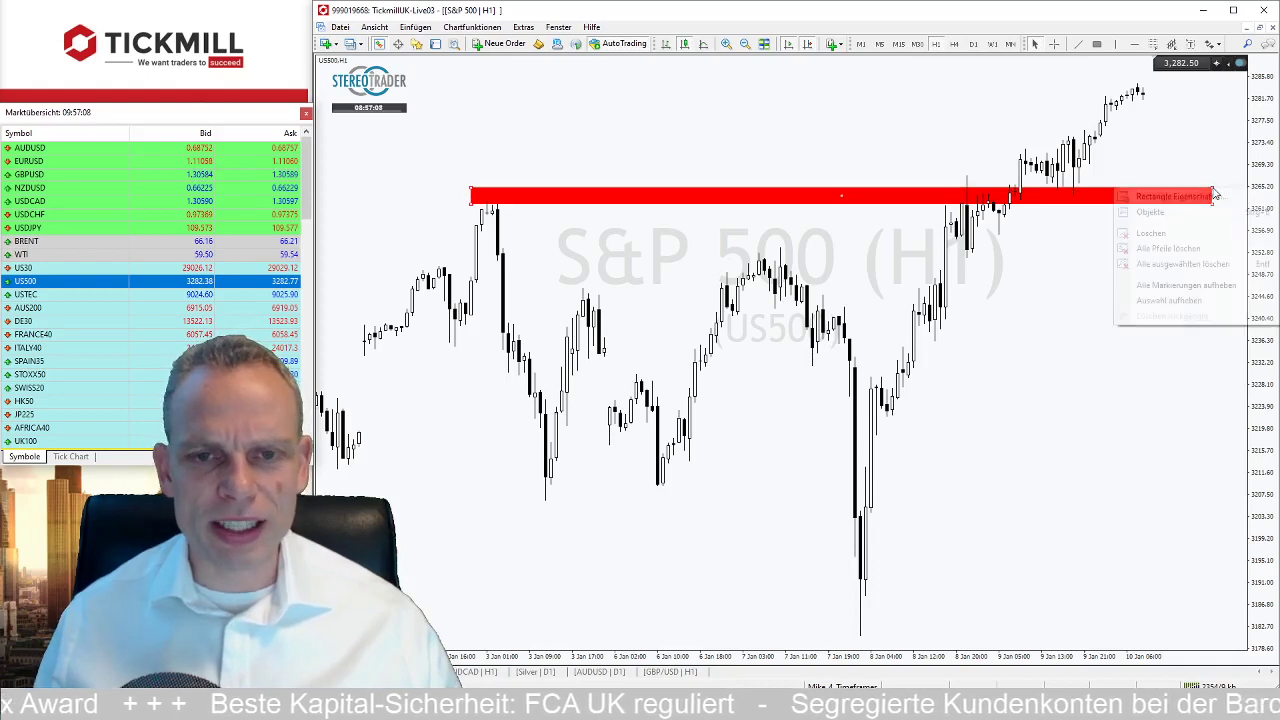
{"action": "left_click", "coordinate": [1200, 200]}
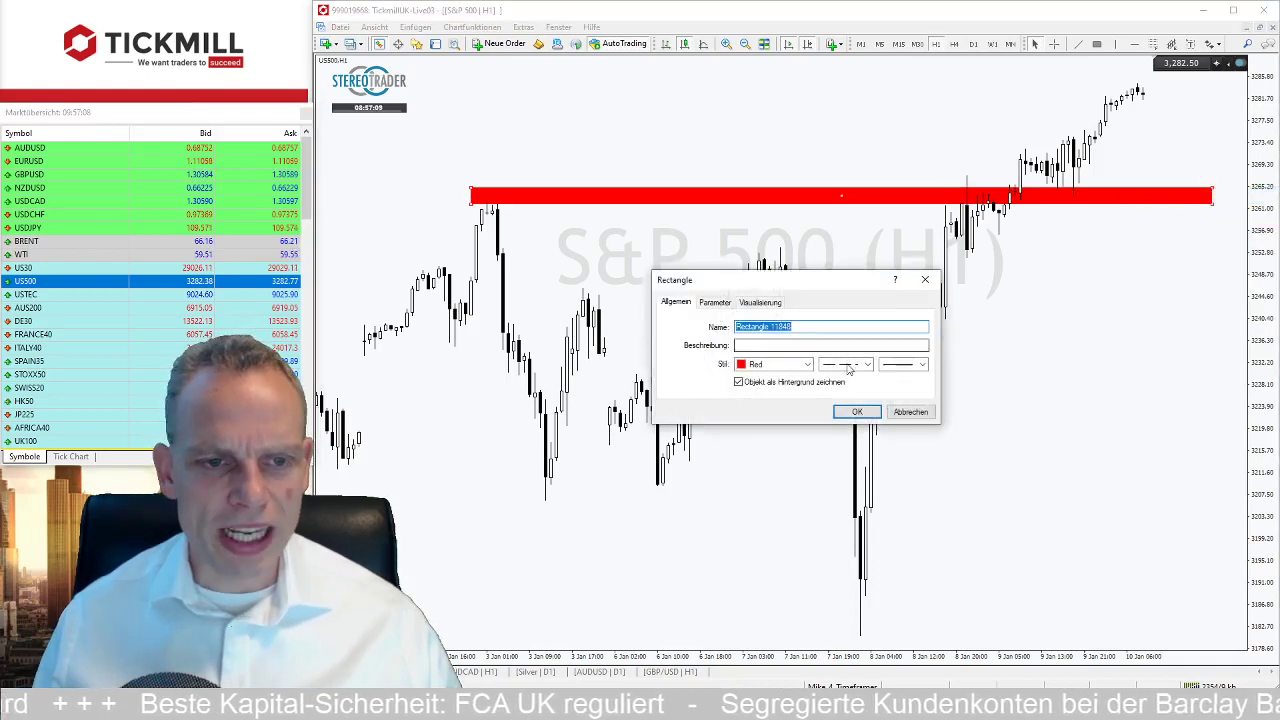
{"action": "left_click", "coordinate": [795, 364]}
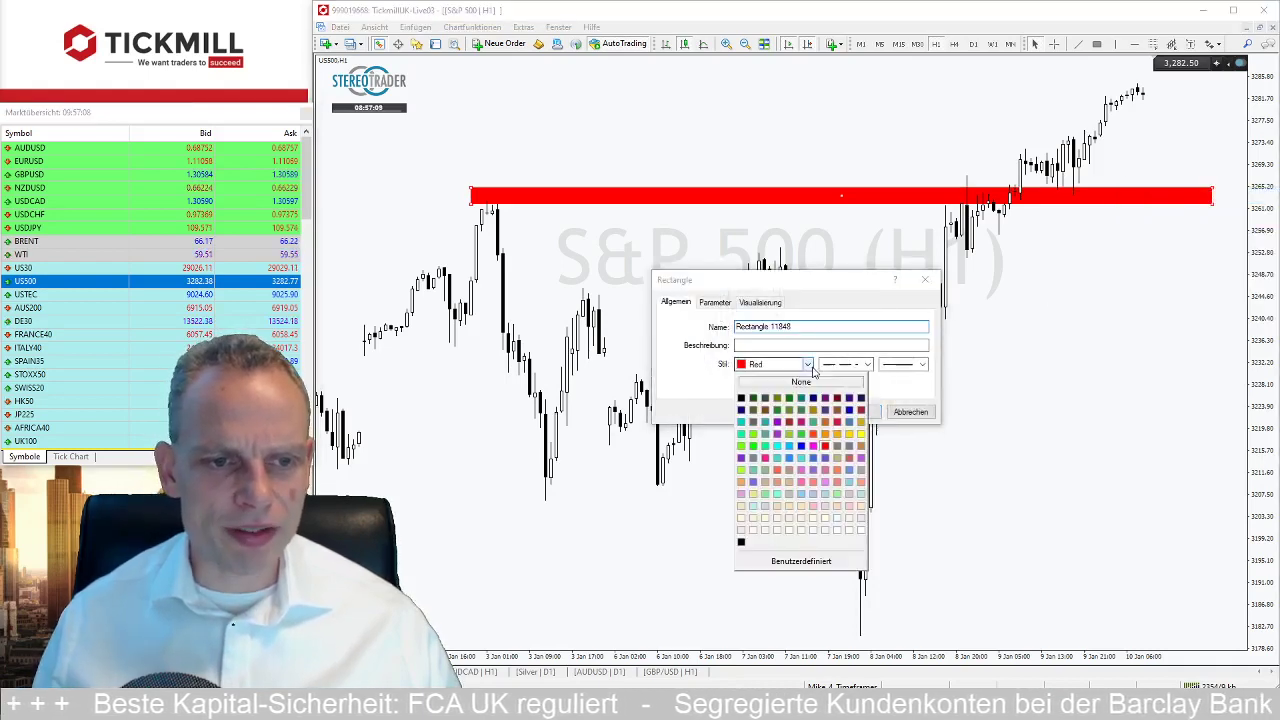
{"action": "left_click", "coordinate": [790, 446]}
{"action": "left_click", "coordinate": [856, 413]}
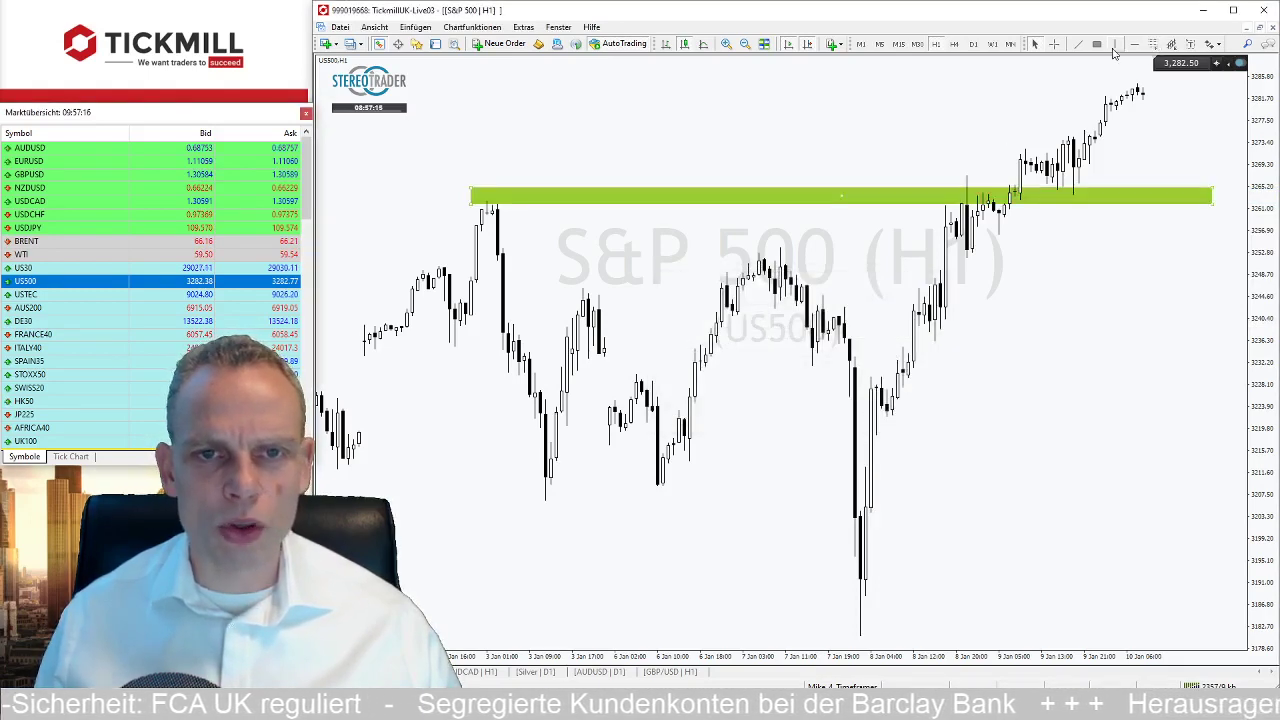
Place a right price label on the green S&P 500 support zone at about 3264.77.
{"action": "left_click", "coordinate": [1212, 44]}
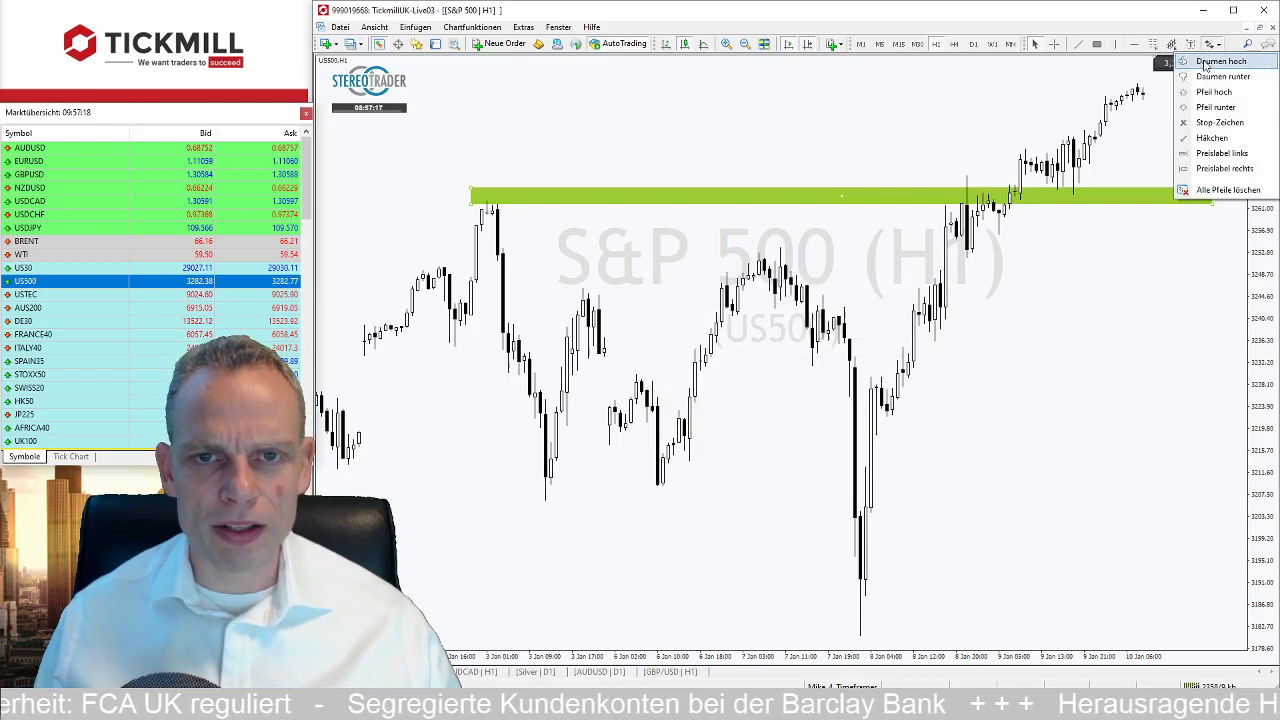
{"action": "left_click", "coordinate": [1200, 168]}
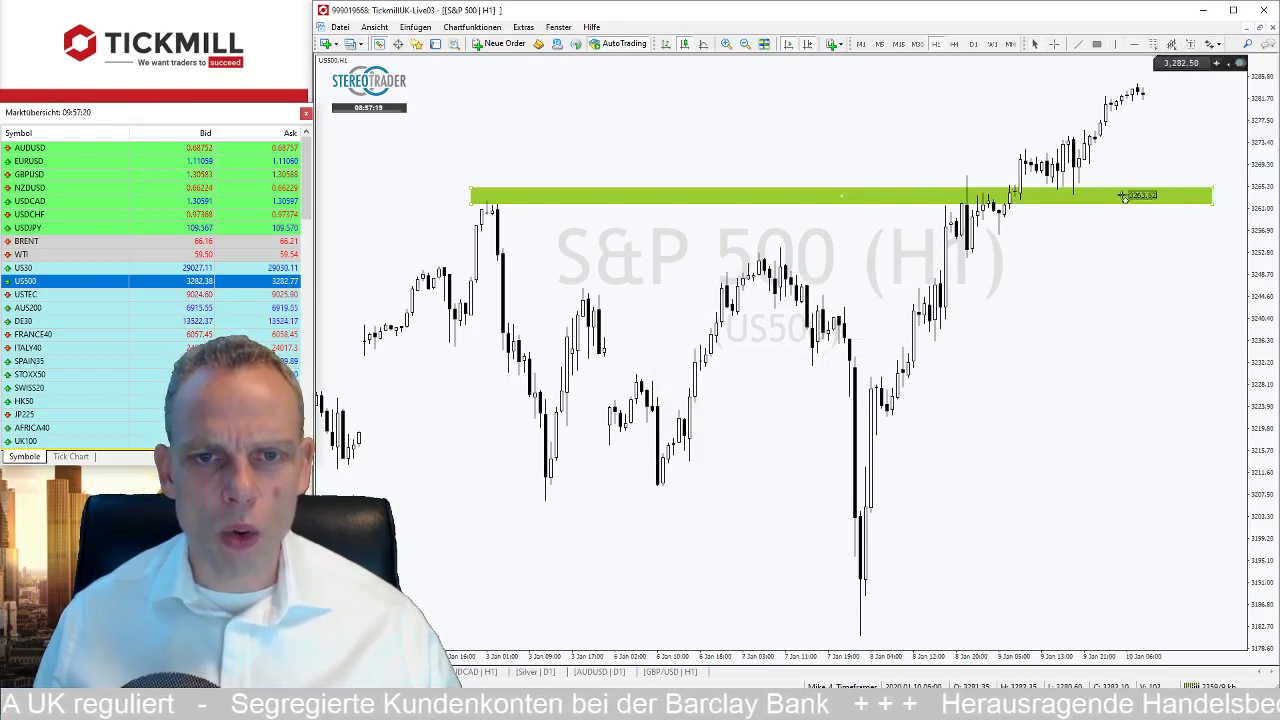
{"action": "left_click", "coordinate": [1123, 196]}
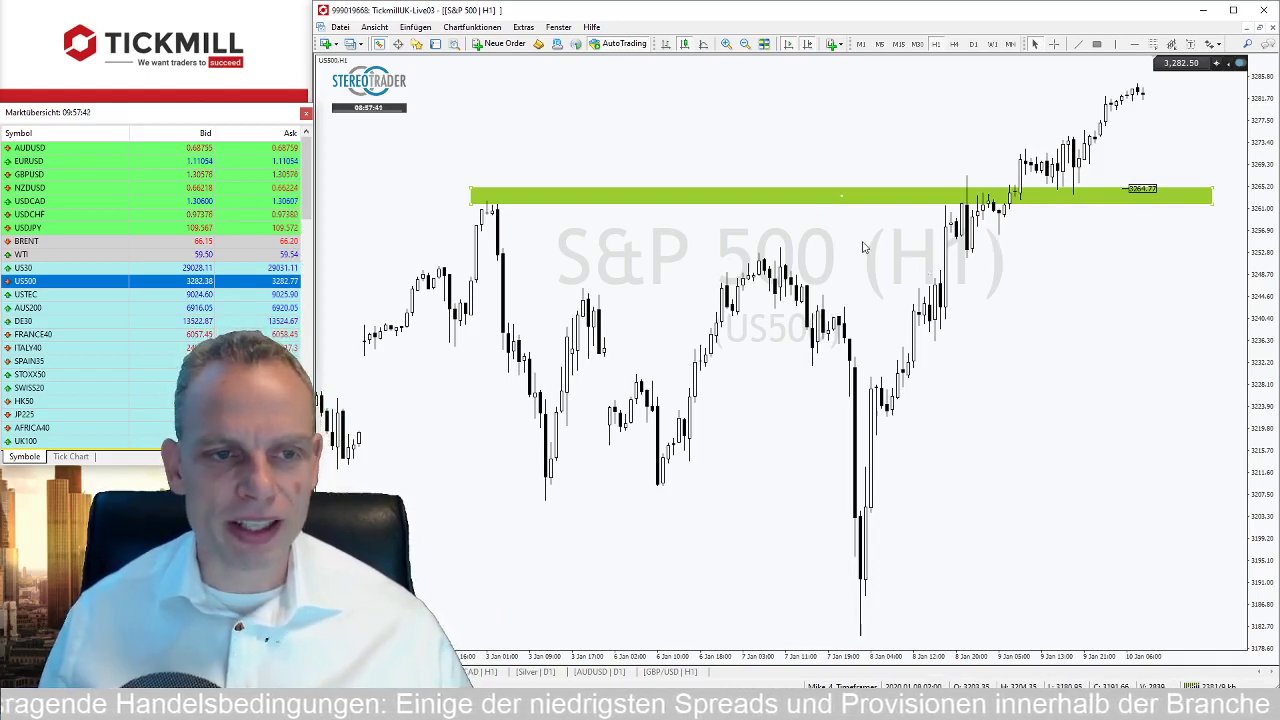
Load USTEC from the market watch into the open chart and switch it to D1.
{"action": "left_click", "coordinate": [744, 45]}
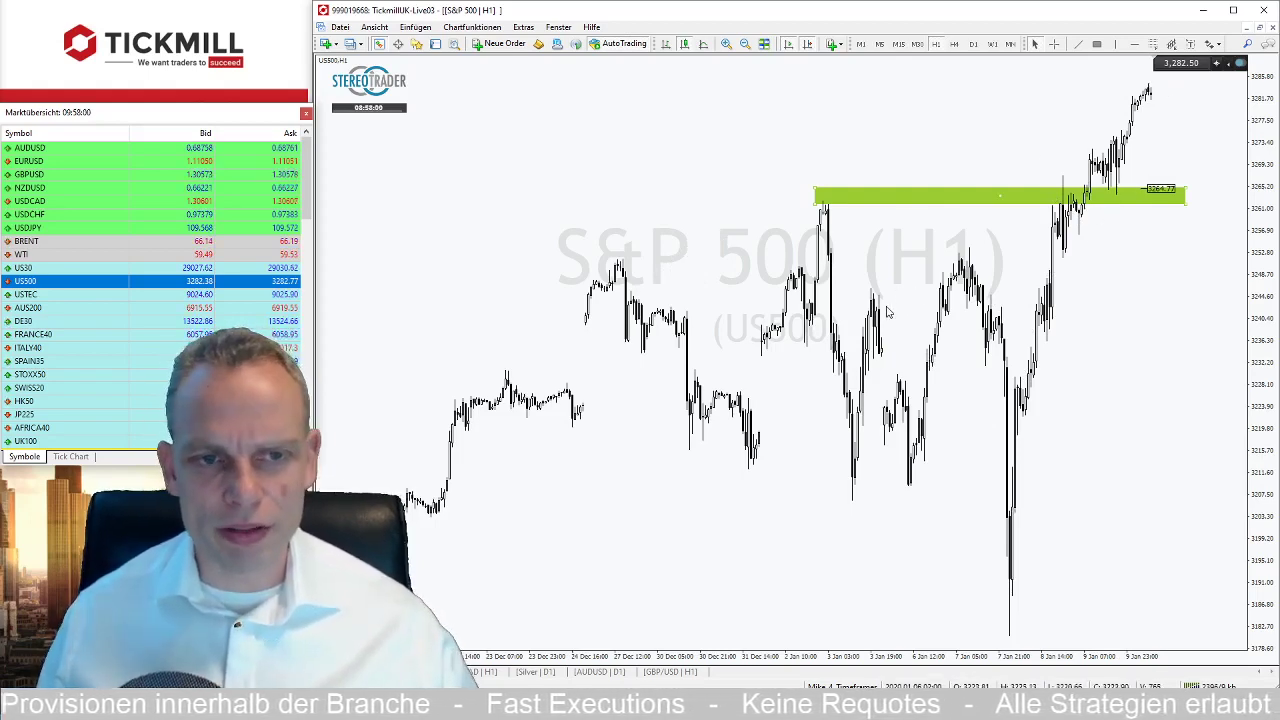
{"action": "left_click", "coordinate": [62, 297]}
{"action": "left_click_drag", "start_coordinate": [62, 300], "coordinate": [486, 266]}
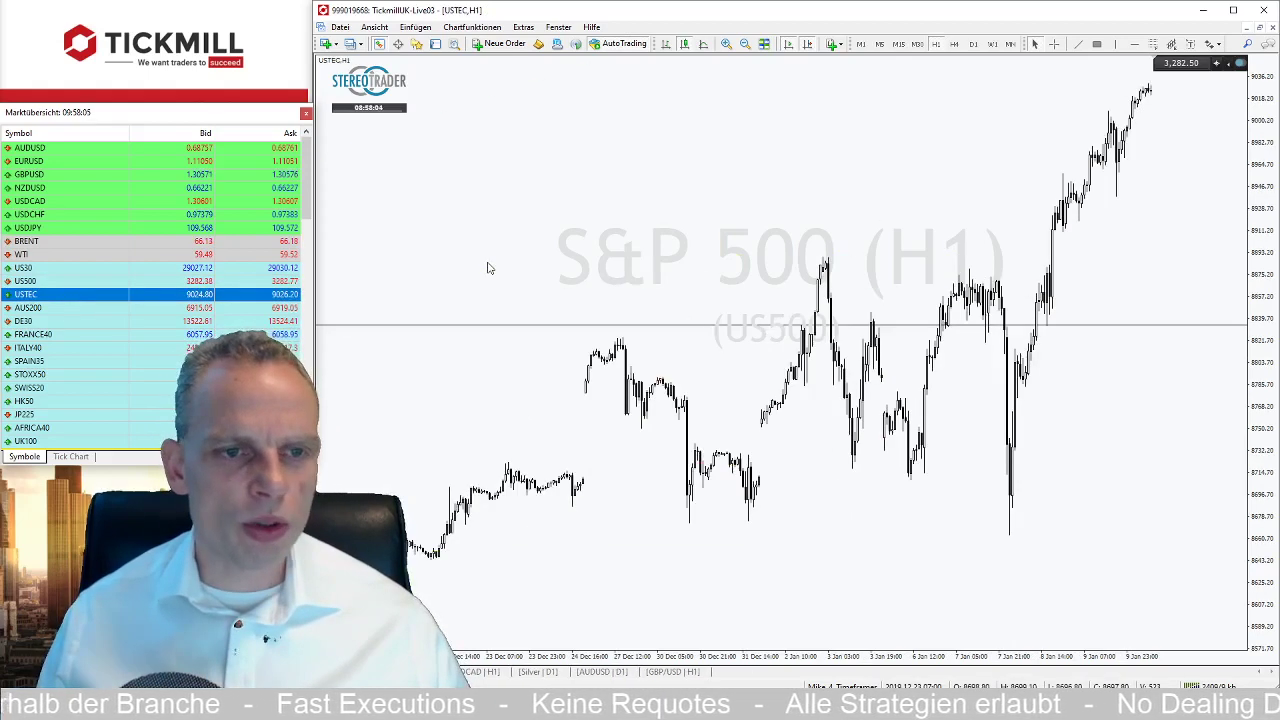
{"action": "left_click", "coordinate": [973, 44]}
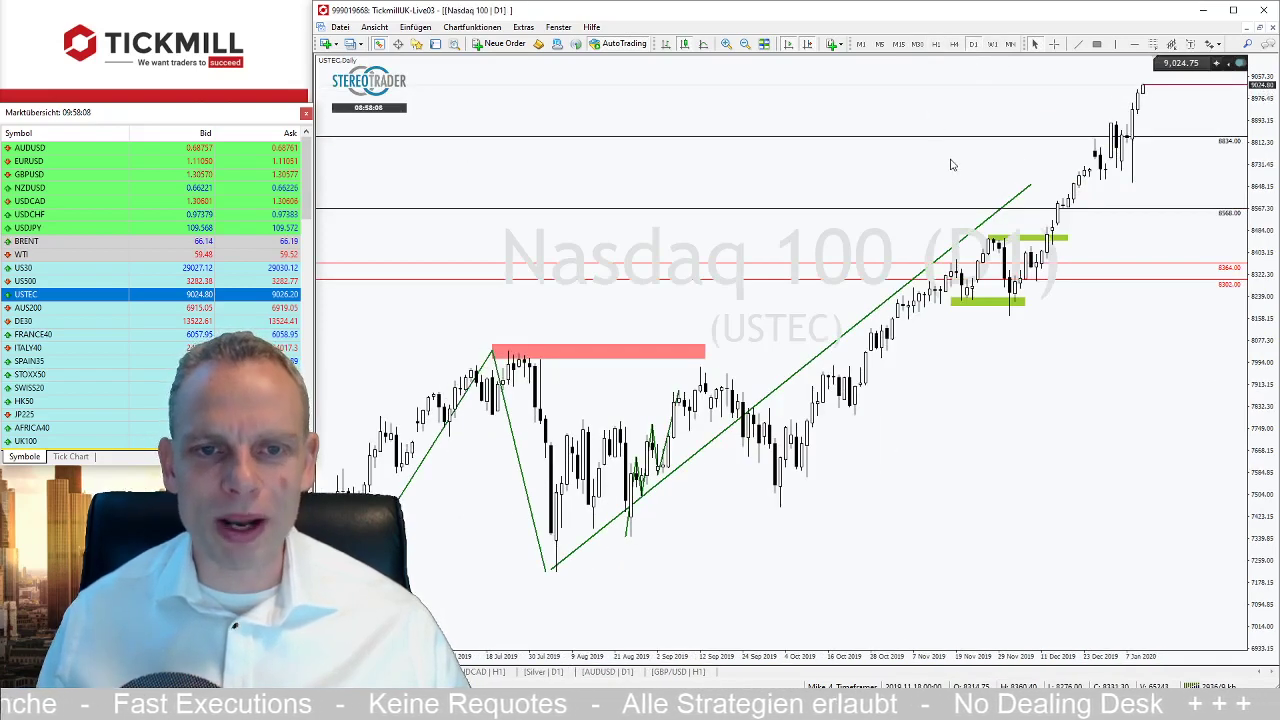
Extend the end of the green uptrend line on the Nasdaq 100 daily chart to the latest January 2020 high.
{"action": "double_click", "coordinate": [1020, 194]}
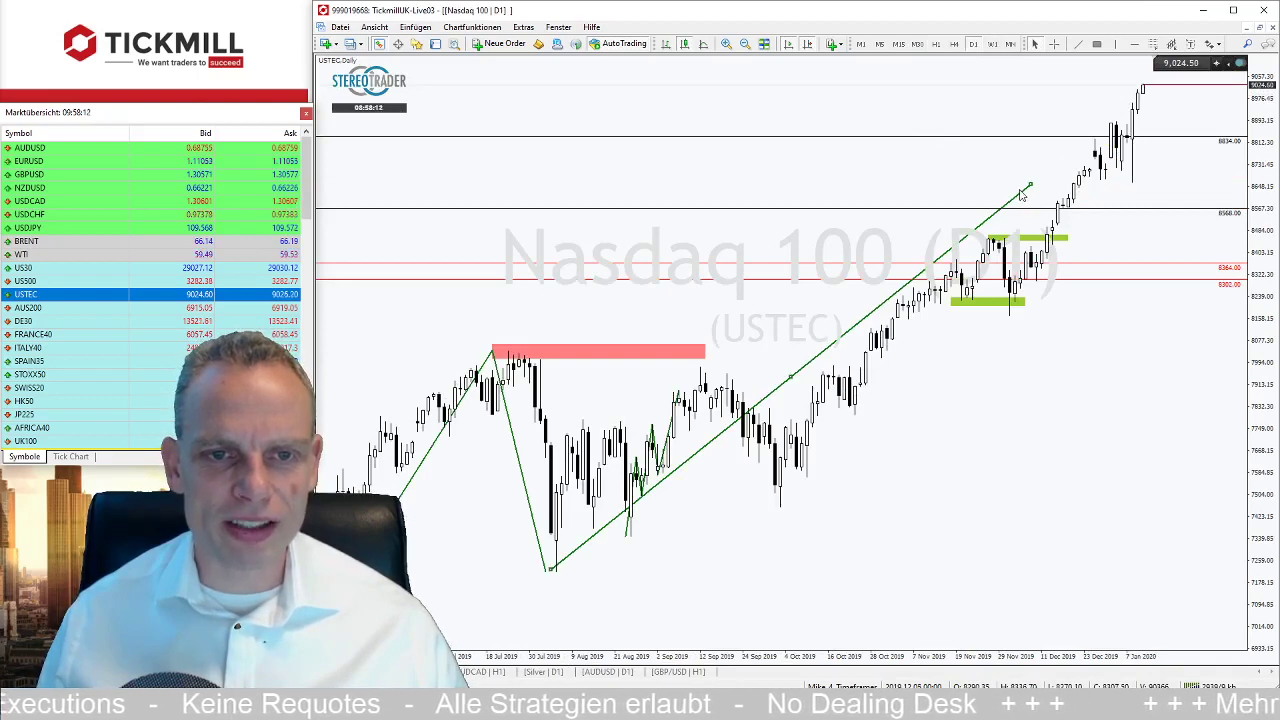
{"action": "left_click_drag", "start_coordinate": [1029, 186], "coordinate": [1145, 85]}
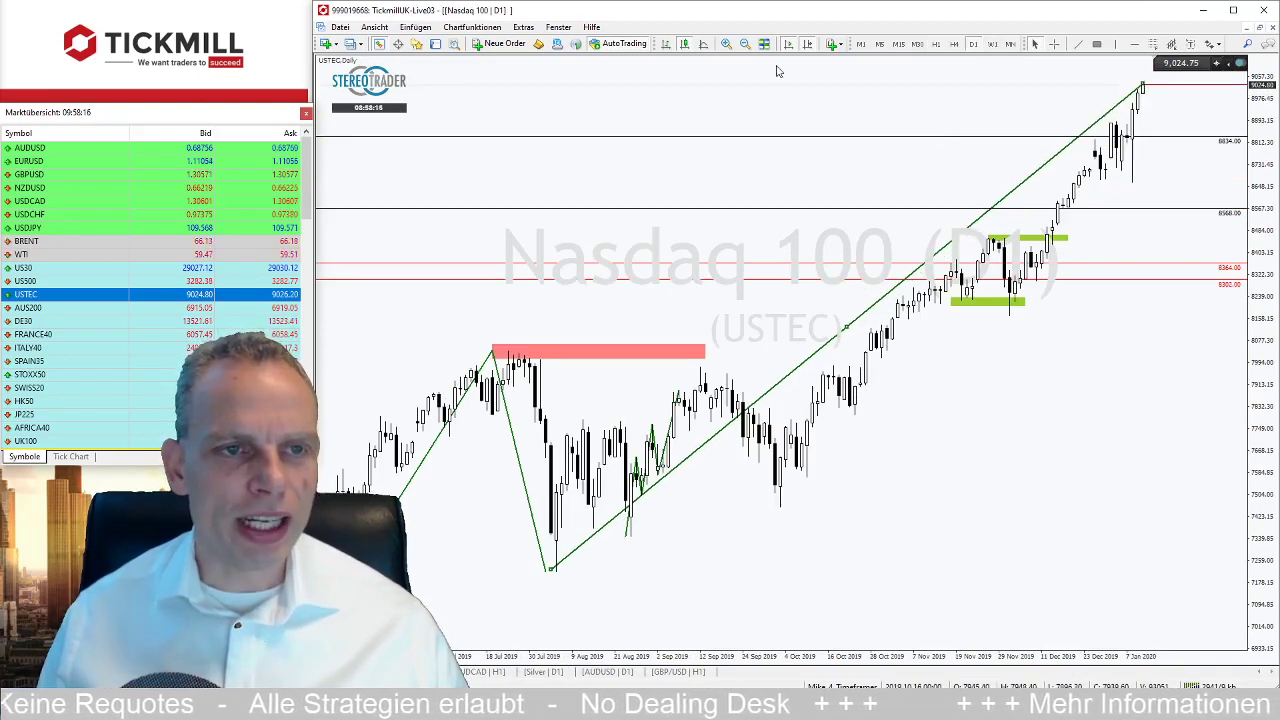
{"action": "left_click", "coordinate": [745, 44]}
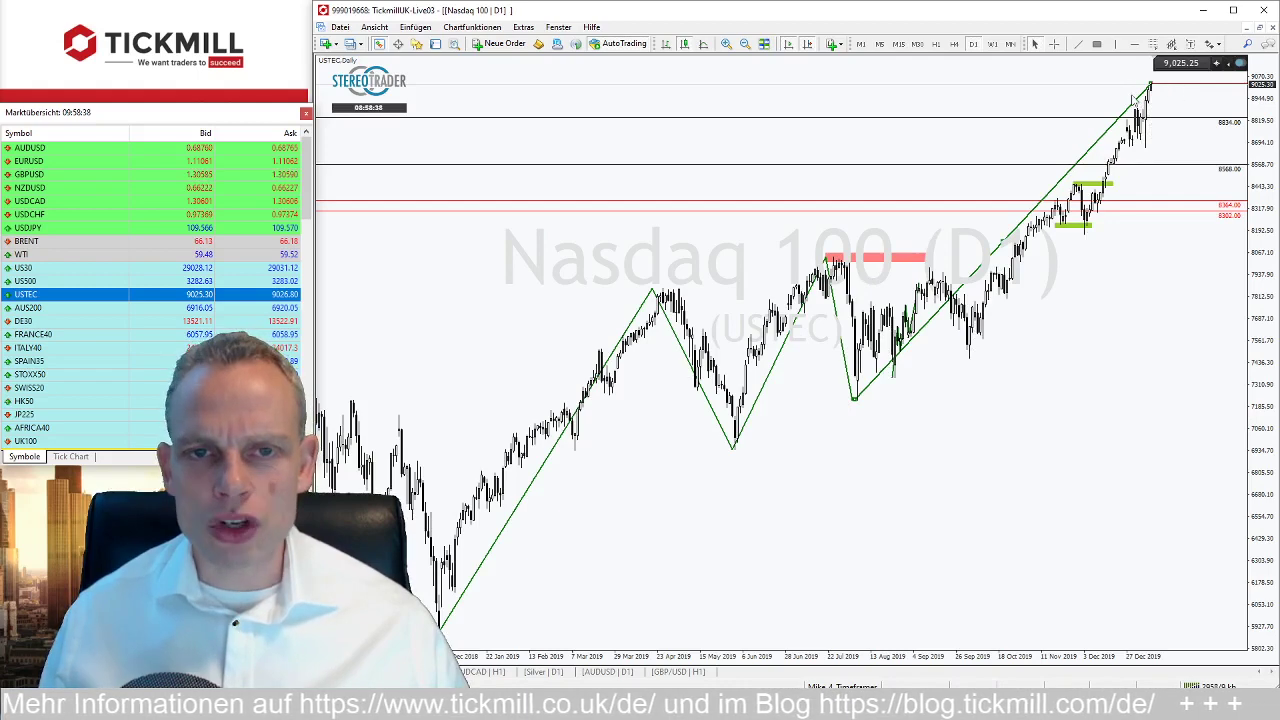
On H1, draw a green support rectangle from the 3 January high to 9 January and put a price label on it at about 8888.
{"action": "left_click", "coordinate": [936, 45]}
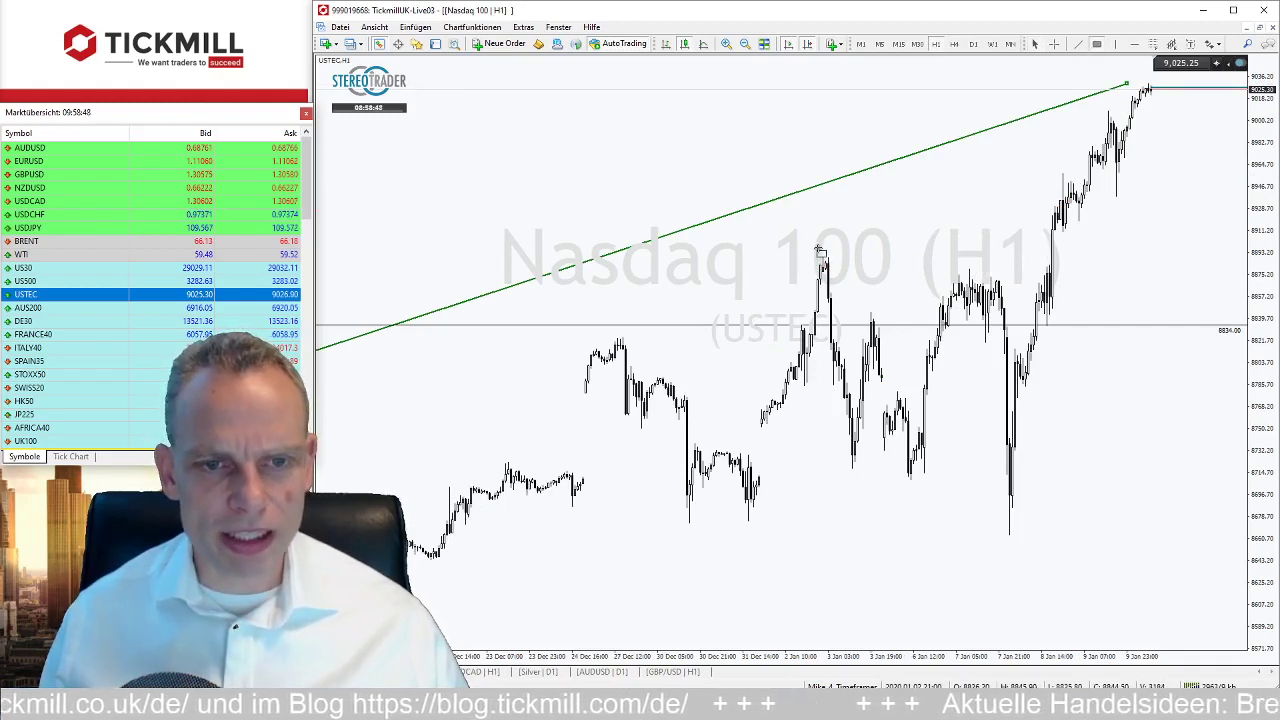
{"action": "left_click_drag", "start_coordinate": [815, 250], "coordinate": [1134, 268]}
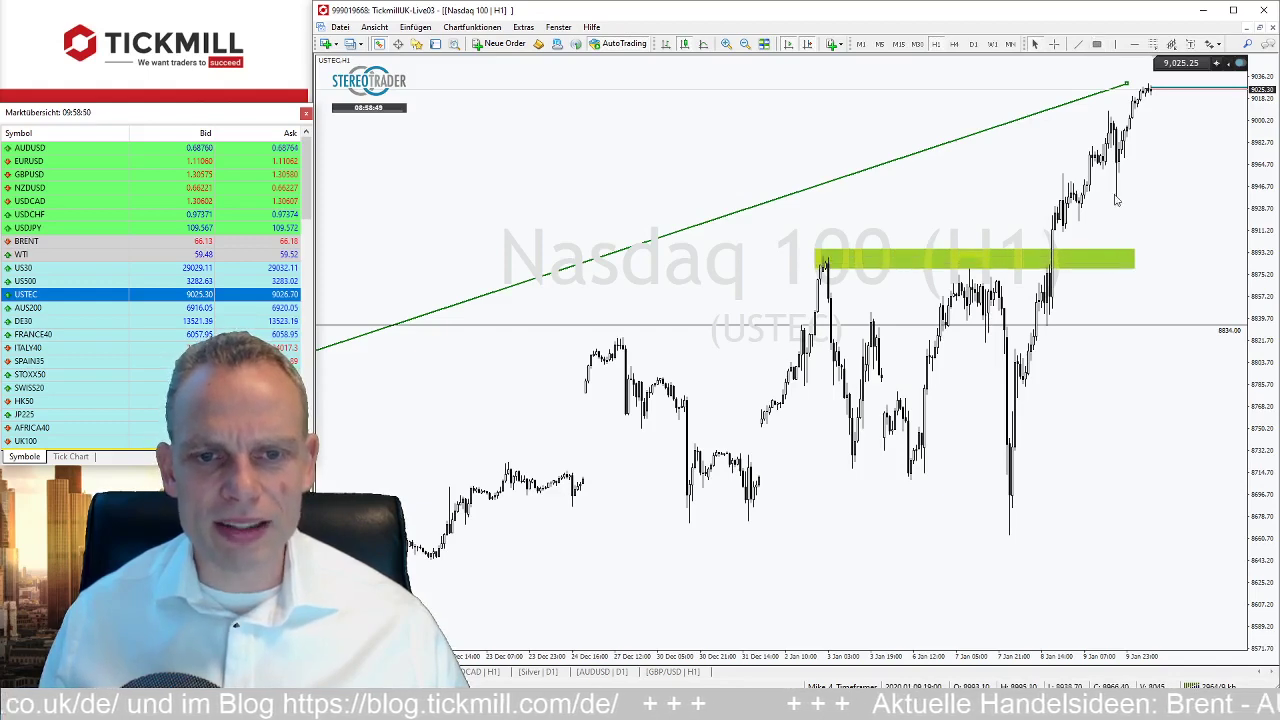
{"action": "left_click", "coordinate": [1191, 44]}
{"action": "left_click", "coordinate": [1201, 169]}
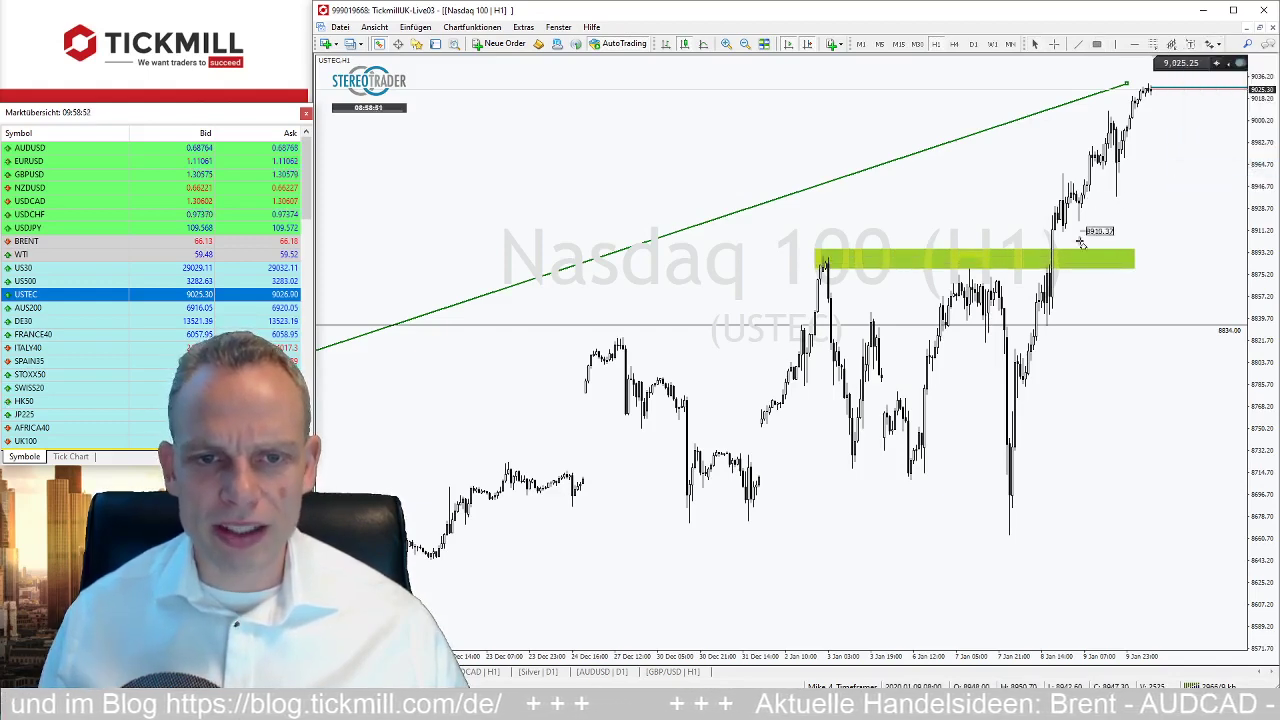
{"action": "left_click", "coordinate": [833, 261]}
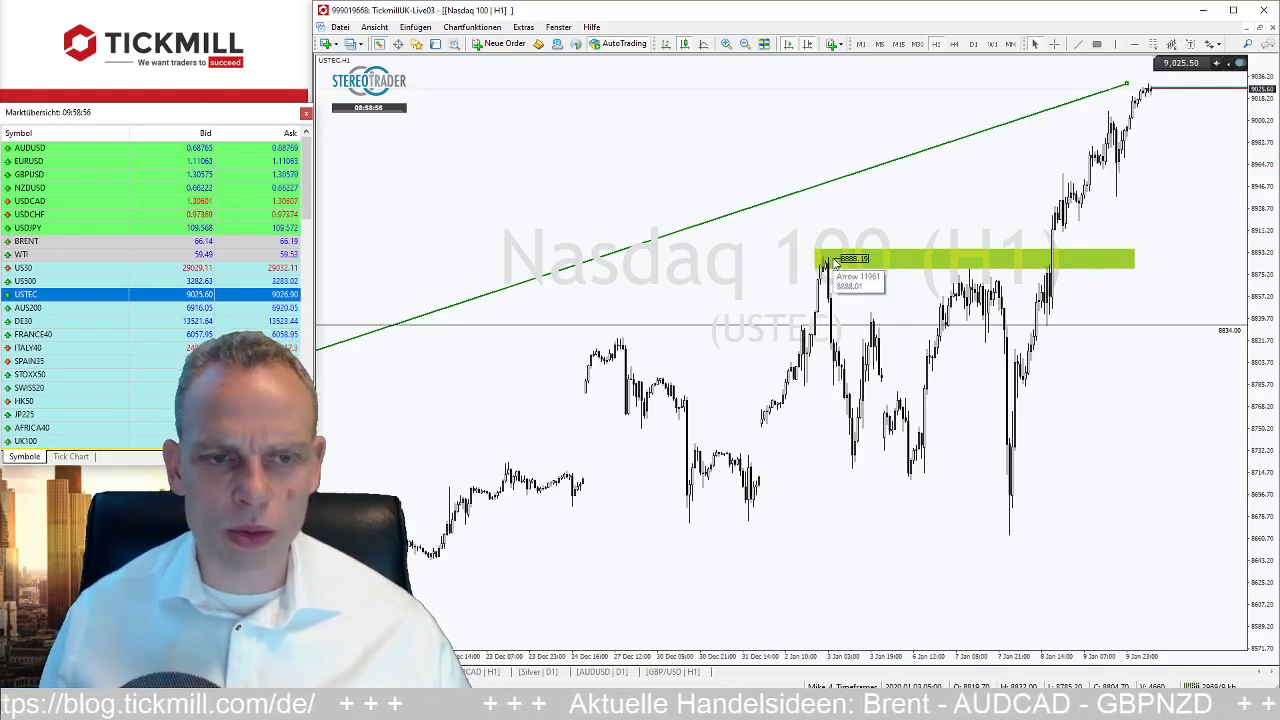
Add a horizontal line at 8939.00 under the latest pullback low, colour it green, and place a copy of it at 8916.75.
{"action": "left_click", "coordinate": [1134, 44]}
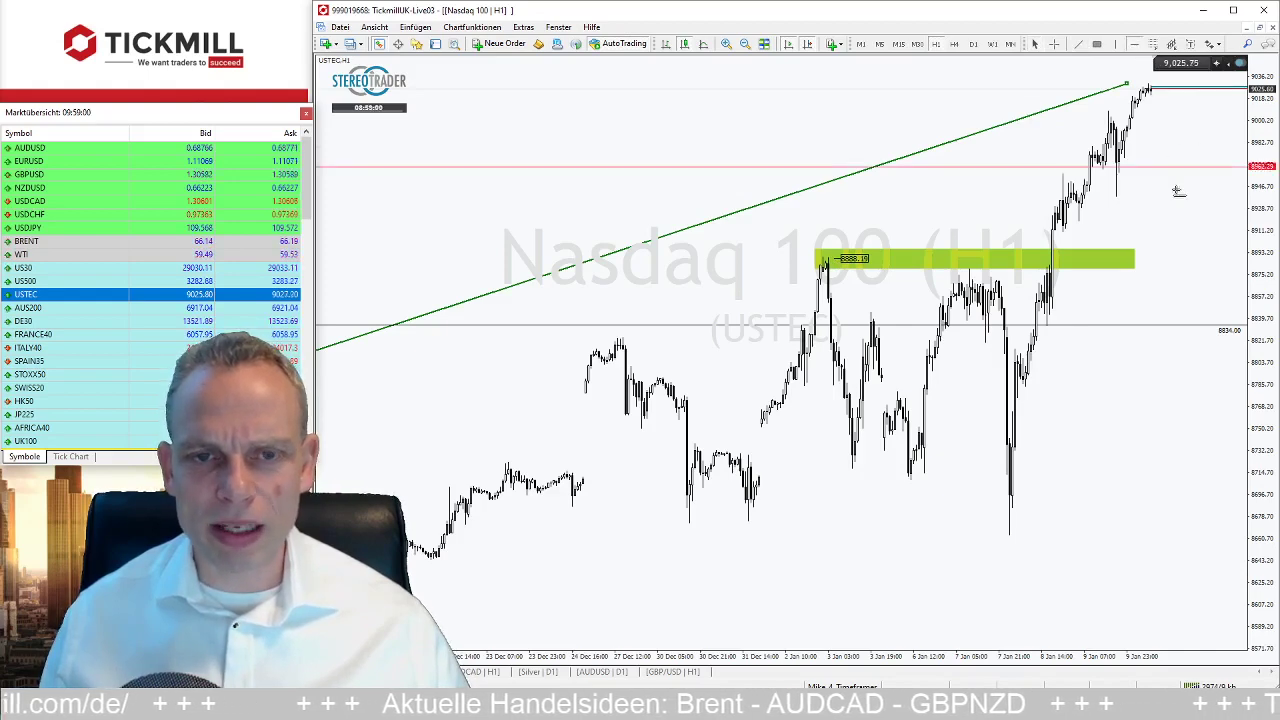
{"action": "left_click", "coordinate": [1154, 197]}
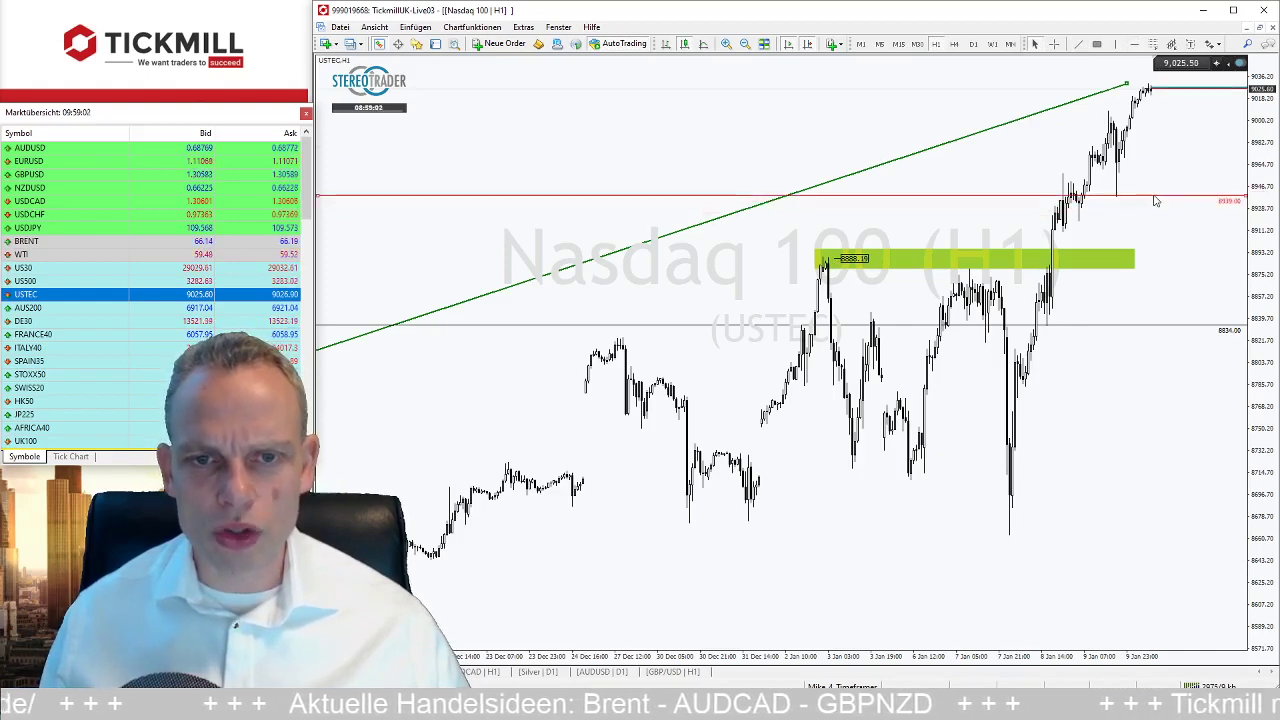
{"action": "right_click", "coordinate": [1151, 197]}
{"action": "left_click", "coordinate": [1160, 203]}
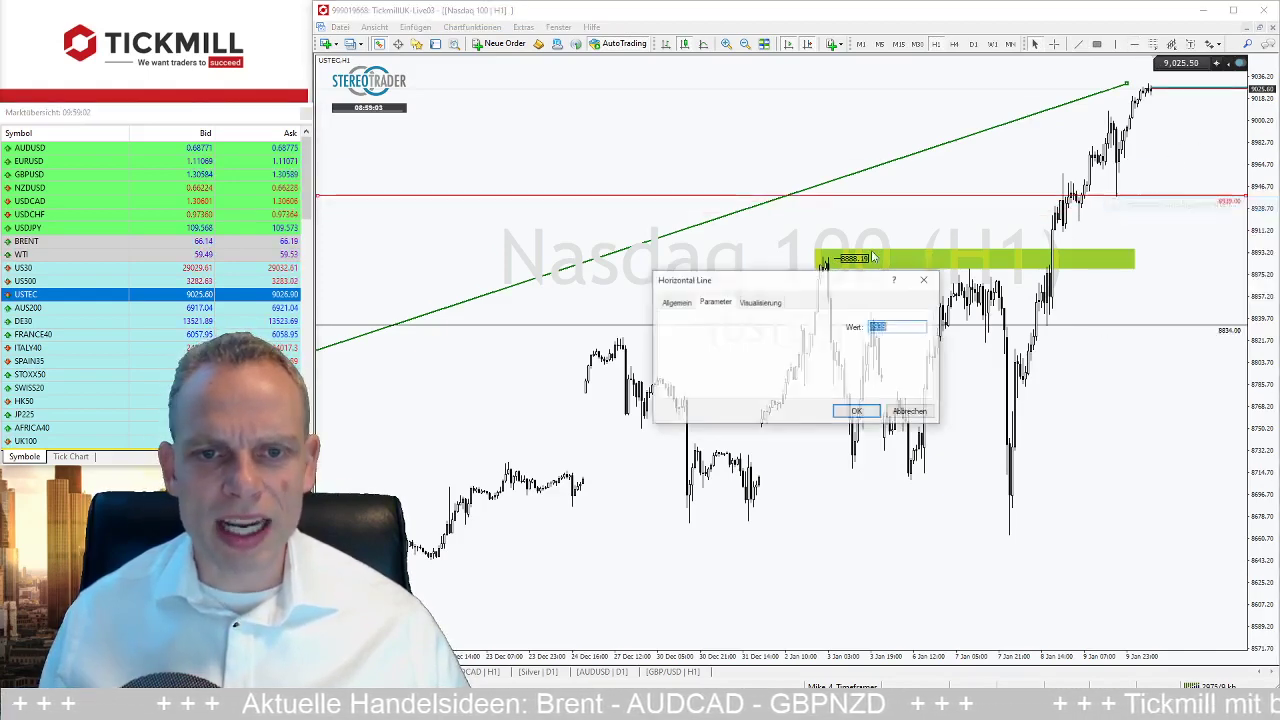
{"action": "left_click", "coordinate": [677, 302]}
{"action": "left_click", "coordinate": [803, 364]}
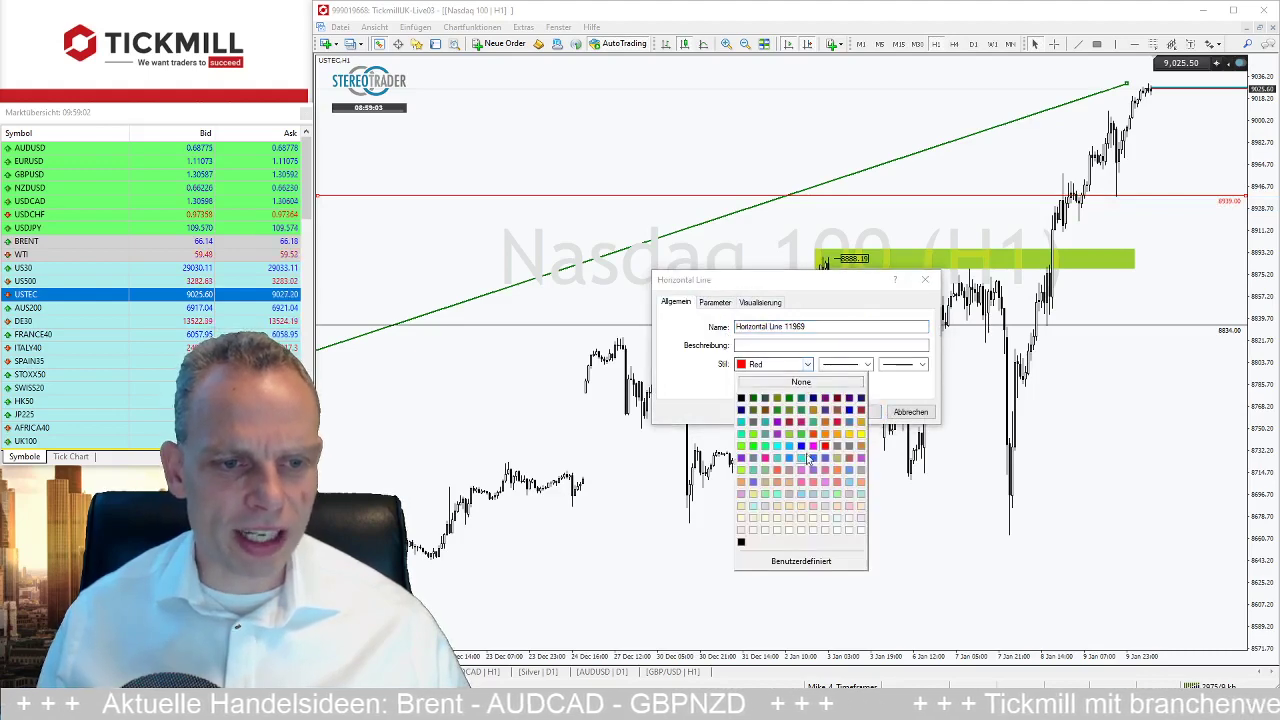
{"action": "left_click", "coordinate": [792, 398]}
{"action": "left_click", "coordinate": [851, 410]}
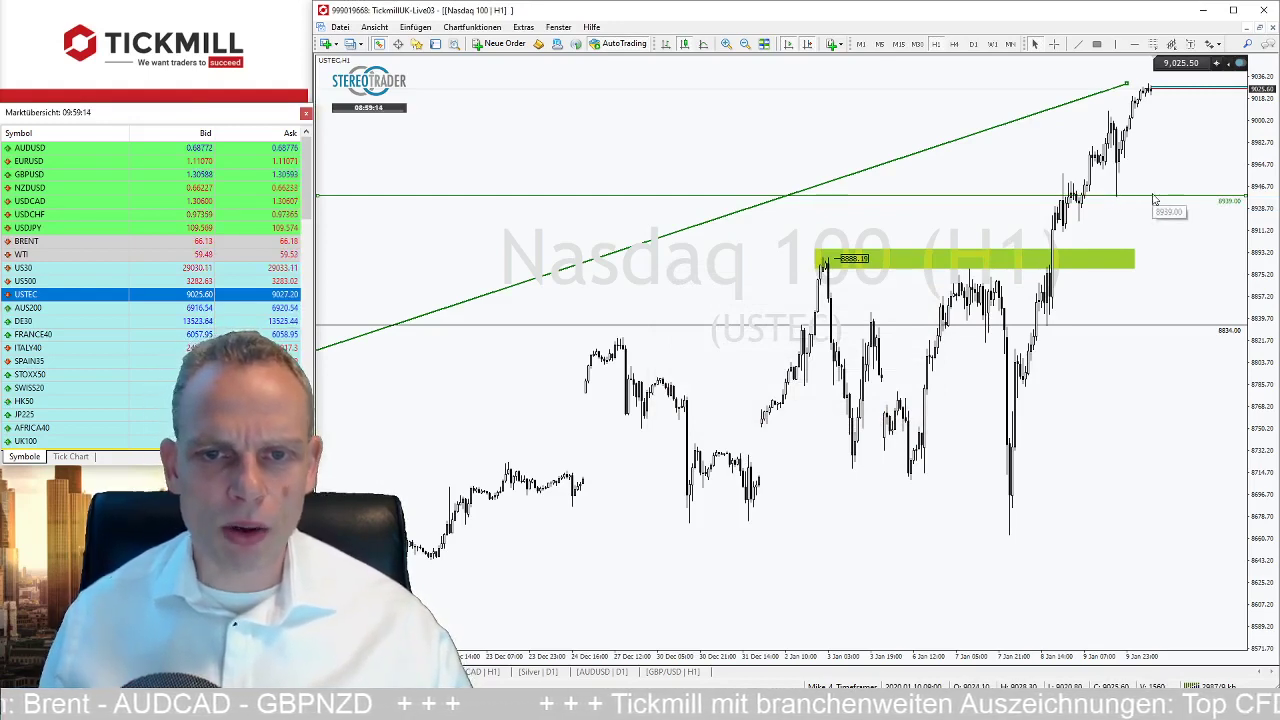
{"action": "left_click_drag", "start_coordinate": [1153, 199], "coordinate": [1124, 229]}
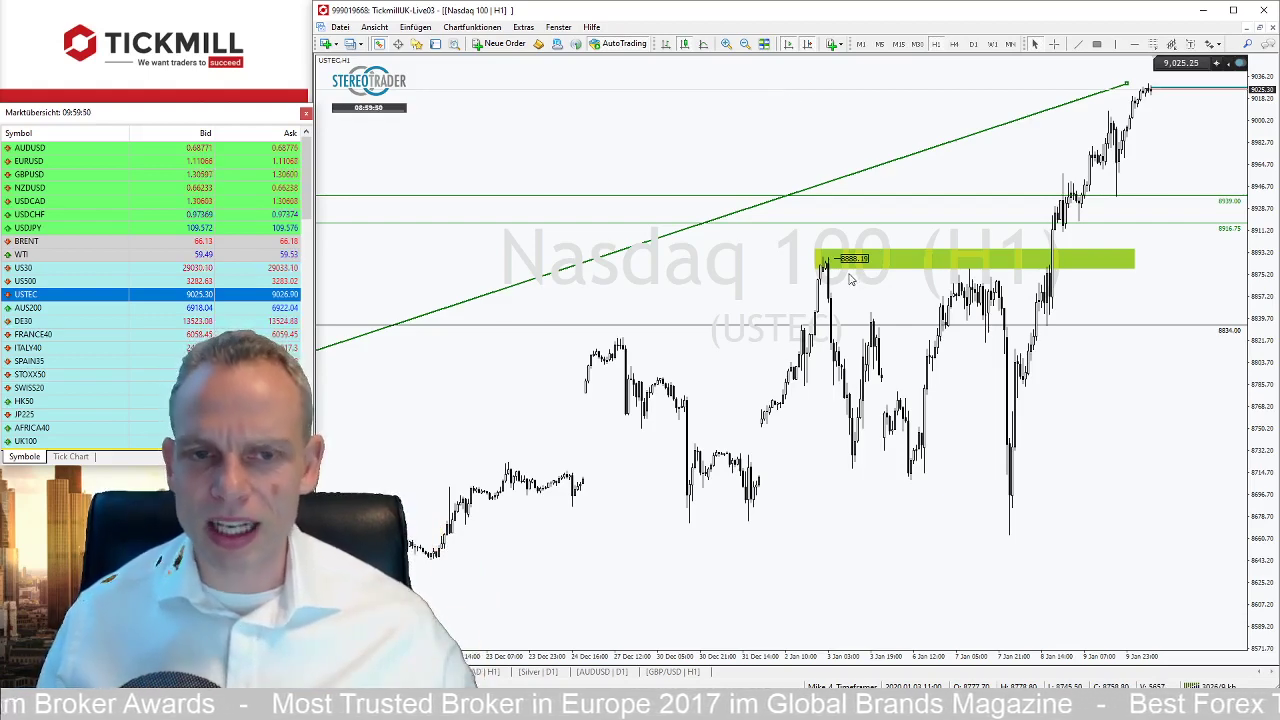
Trace the swings with trend lines from the 18 December low to the 27 December high, the 31 December low and the 3 January high.
{"action": "left_click", "coordinate": [1078, 46]}
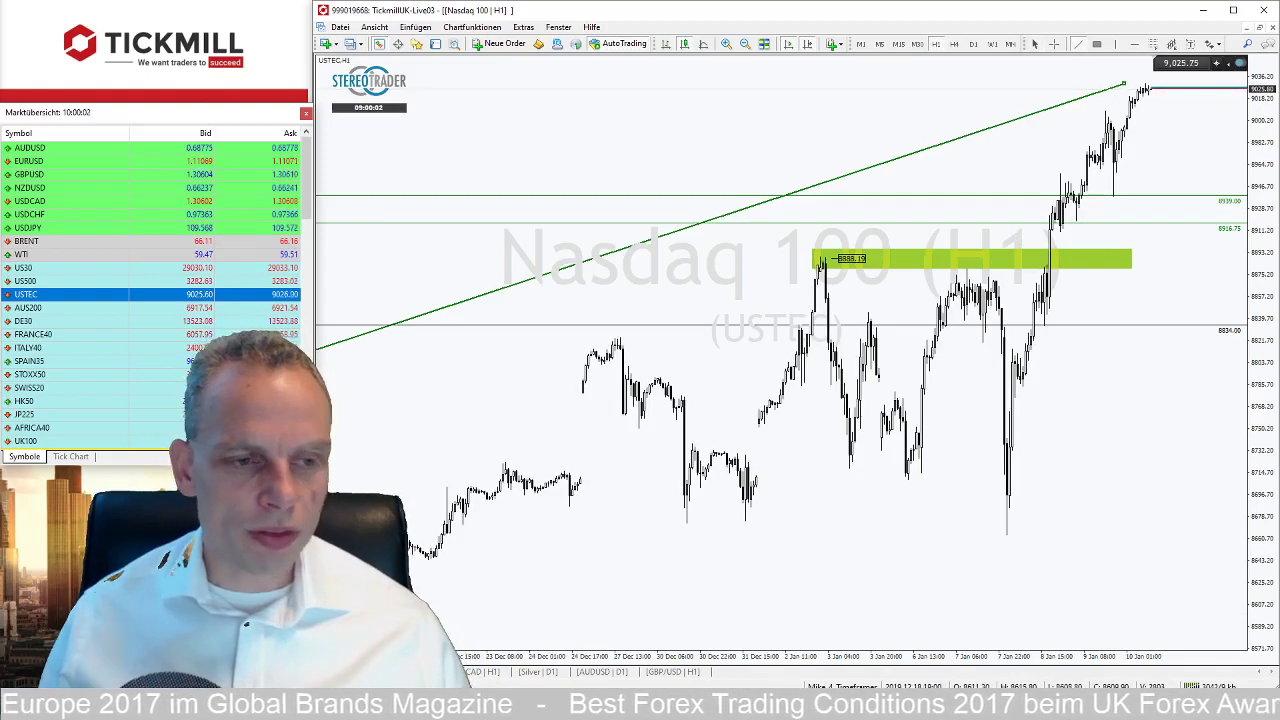
{"action": "left_click_drag", "start_coordinate": [420, 557], "coordinate": [618, 340]}
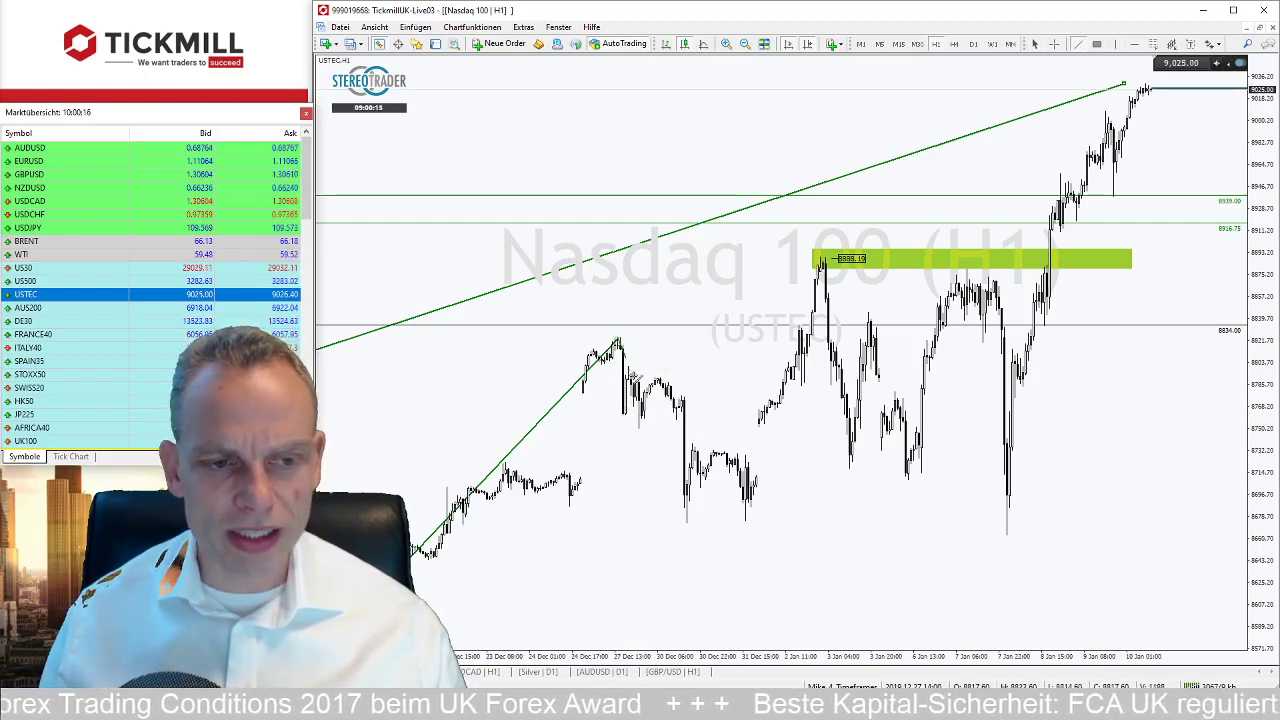
{"action": "left_click_drag", "start_coordinate": [619, 340], "coordinate": [733, 533]}
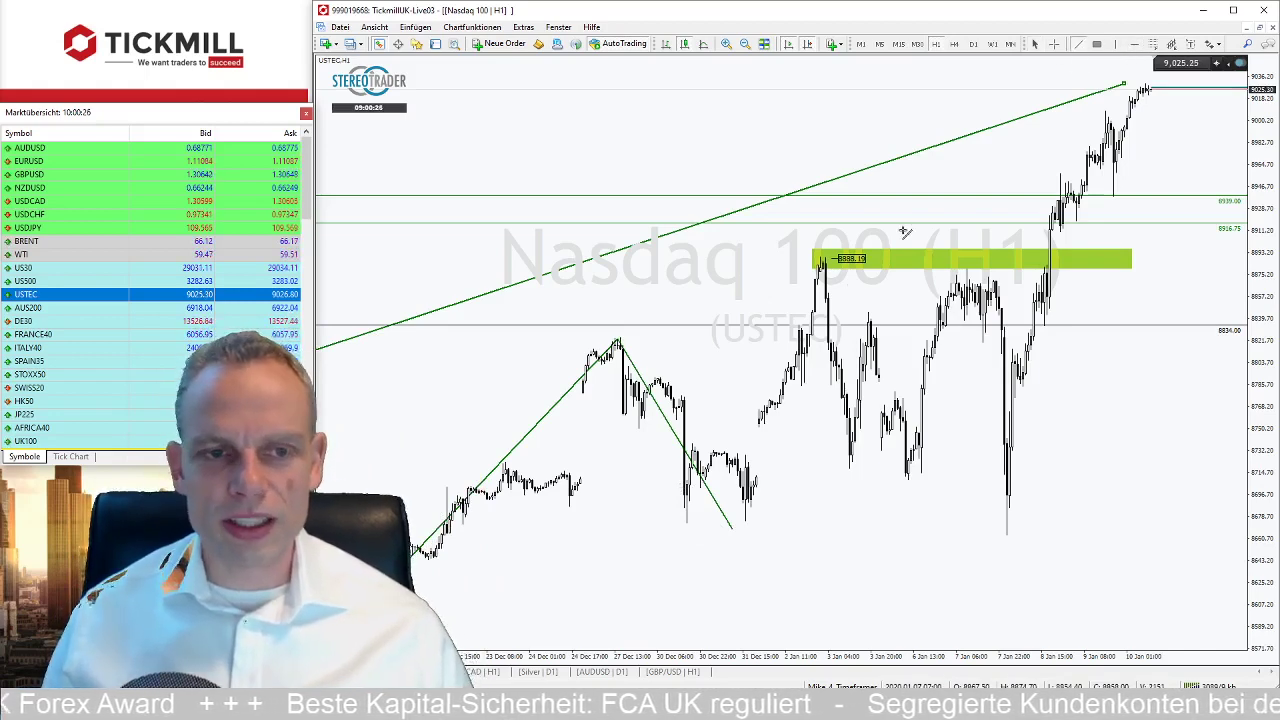
{"action": "mouse_move", "coordinate": [827, 258]}
{"action": "left_mouse_down"}
{"action": "mouse_move", "coordinate": [800, 400]}
{"action": "mouse_move", "coordinate": [758, 505]}
{"action": "mouse_move", "coordinate": [736, 538]}
{"action": "mouse_move", "coordinate": [731, 529]}
{"action": "left_mouse_up"}
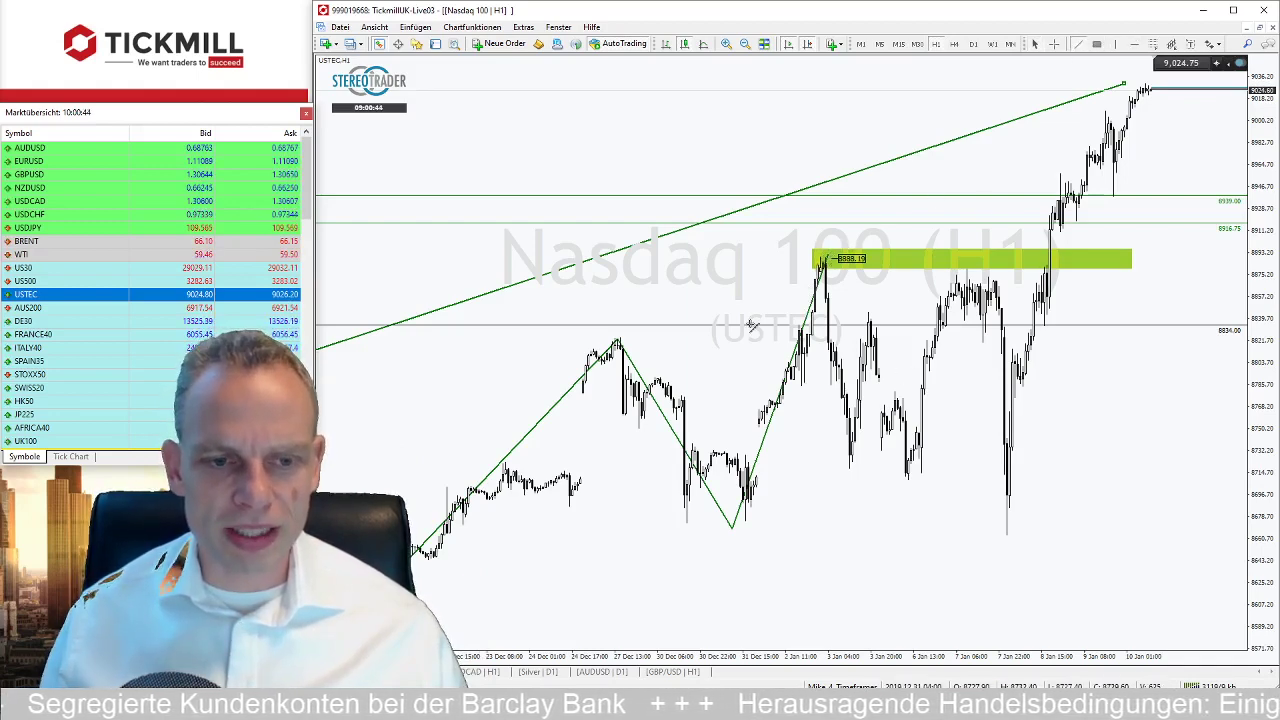
Draw a green support rectangle at about 8670 to 8687 and a trend line from the 3 January high to the 8 January low.
{"action": "left_click", "coordinate": [1096, 44]}
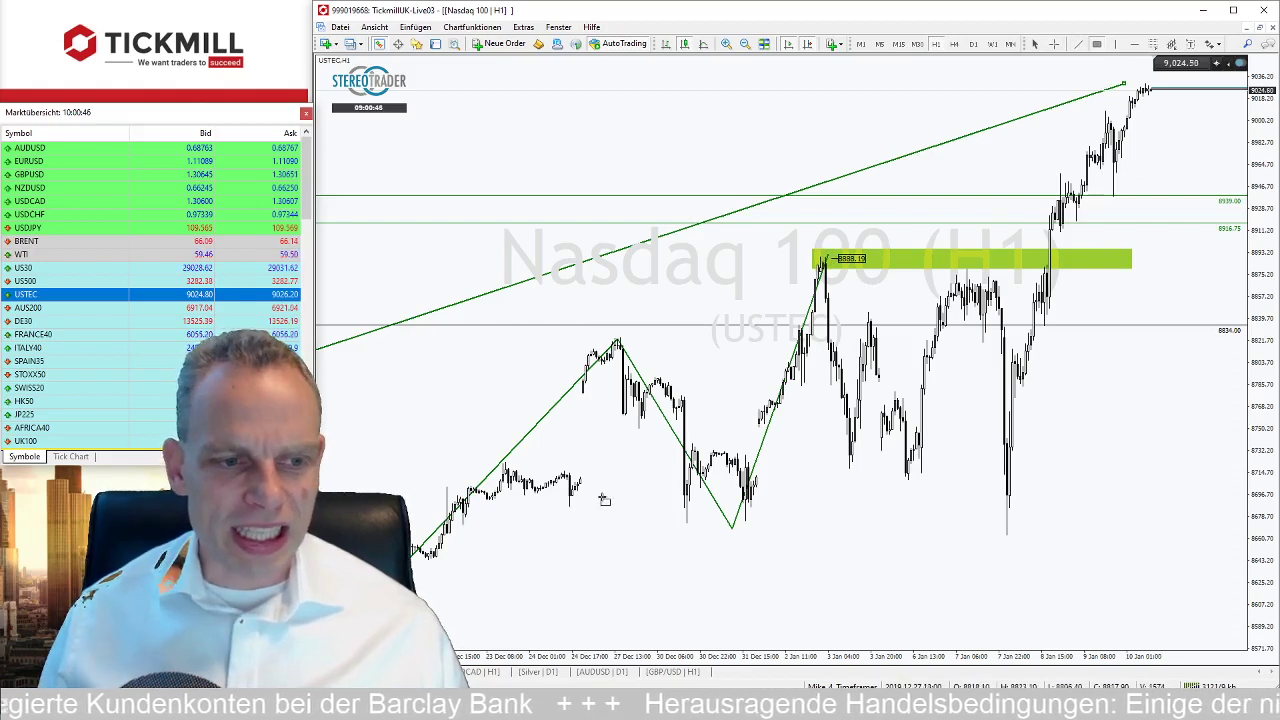
{"action": "left_click_drag", "start_coordinate": [428, 505], "coordinate": [1224, 528]}
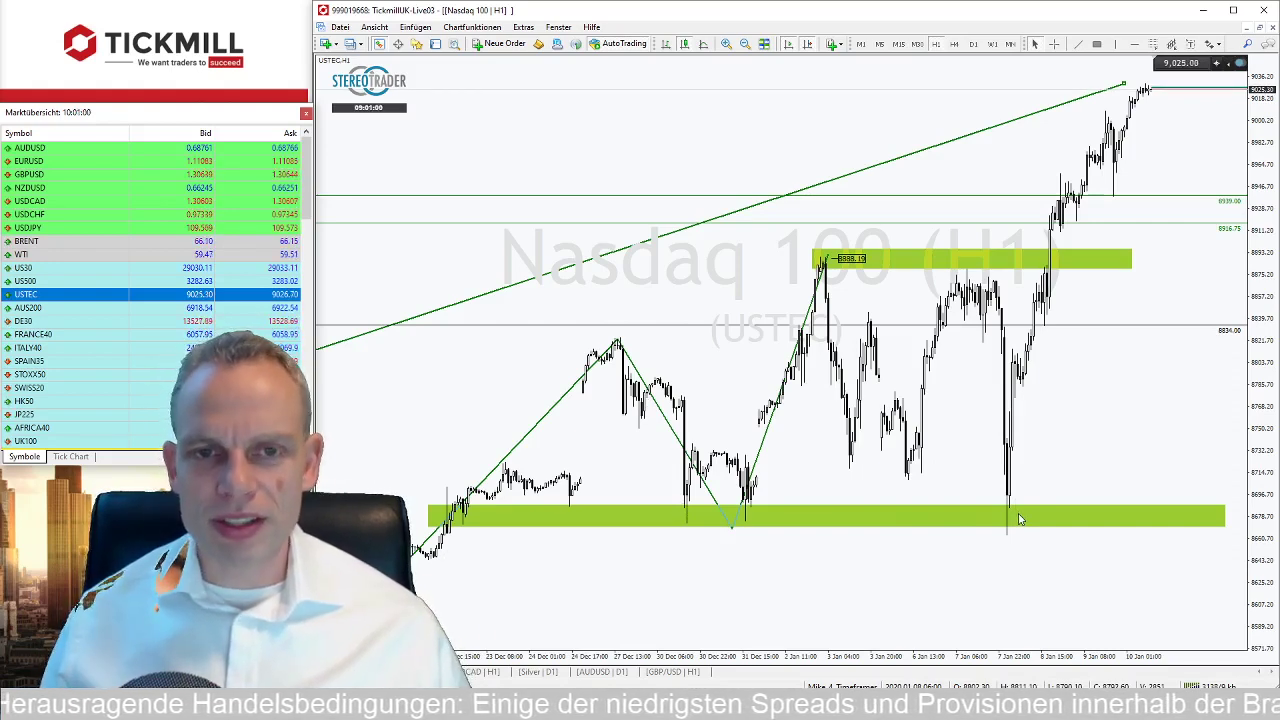
{"action": "left_click", "coordinate": [1082, 44]}
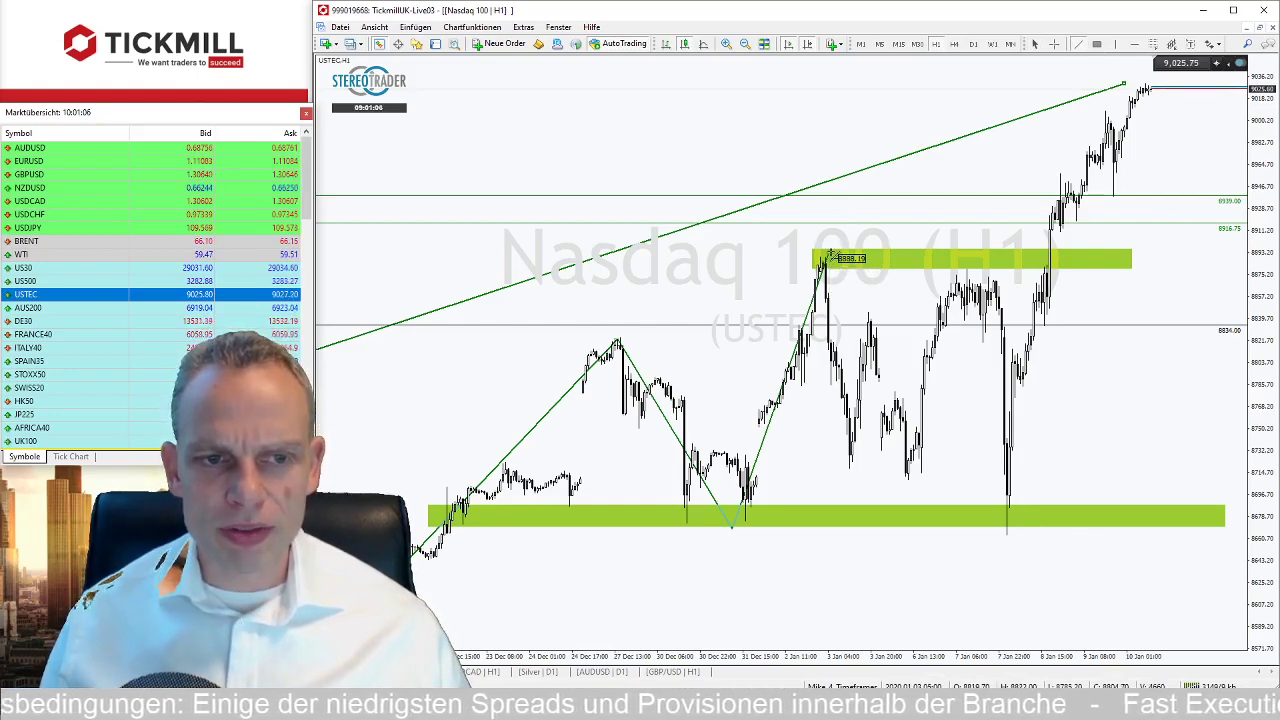
{"action": "left_click_drag", "start_coordinate": [826, 258], "coordinate": [1011, 528]}
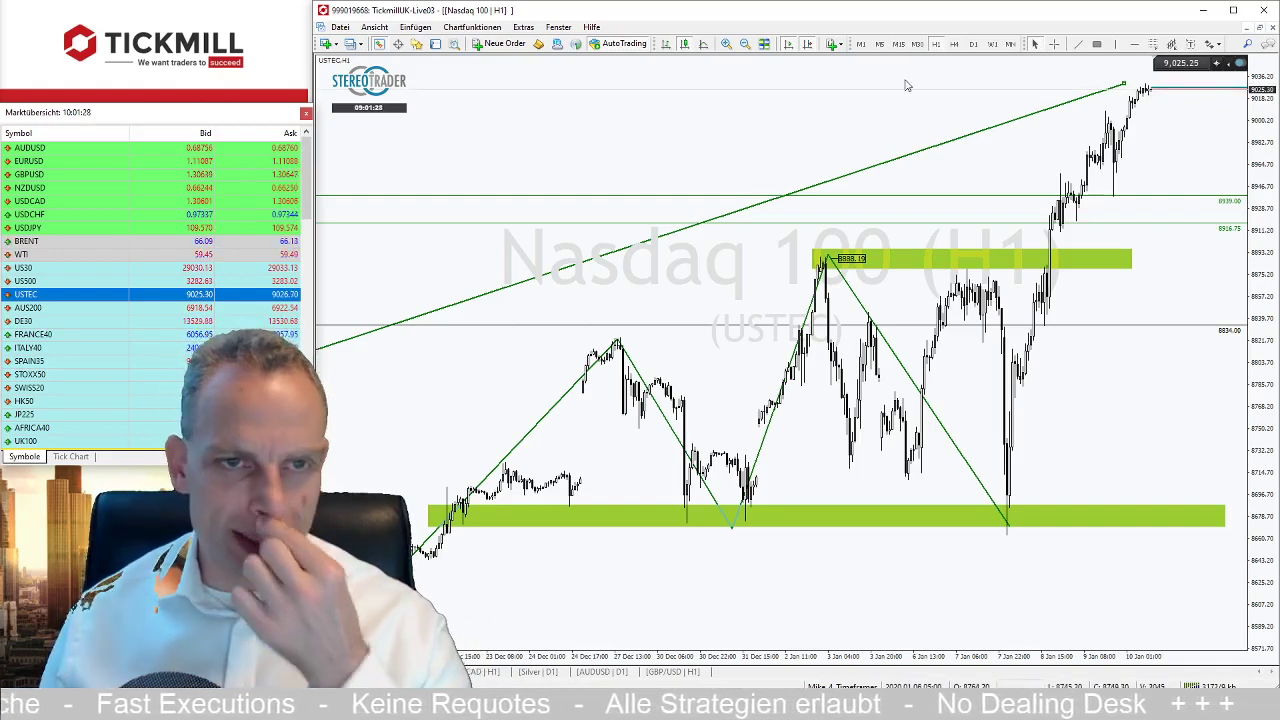
Switch the Nasdaq 100 chart to D1, then load DE30 from the market watch into it.
{"action": "left_click", "coordinate": [741, 46]}
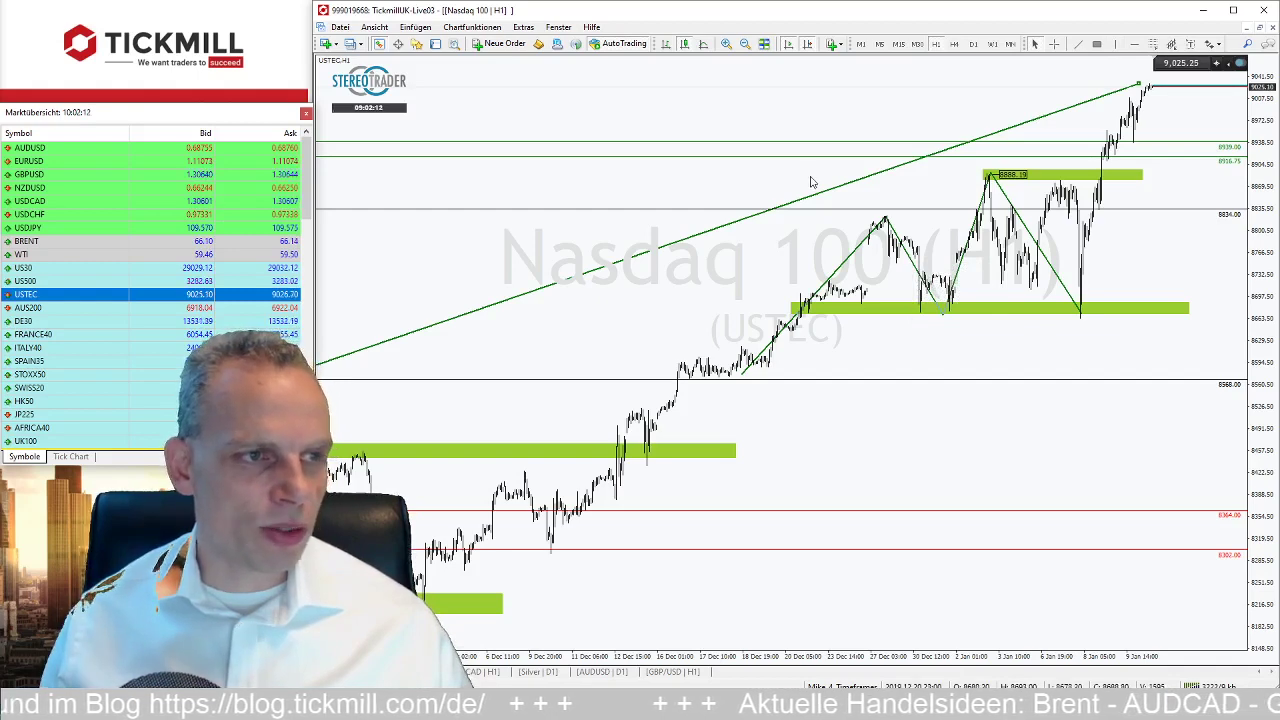
{"action": "left_click", "coordinate": [973, 45]}
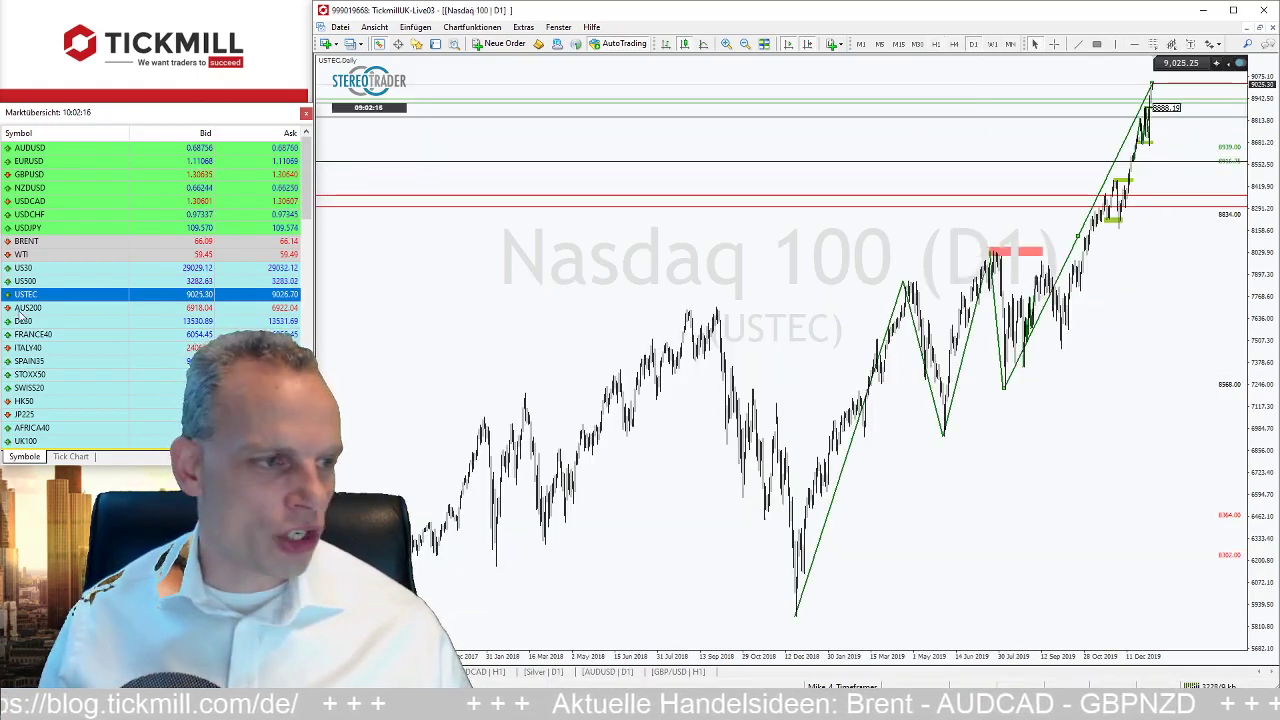
{"action": "left_click_drag", "start_coordinate": [30, 322], "coordinate": [536, 280]}
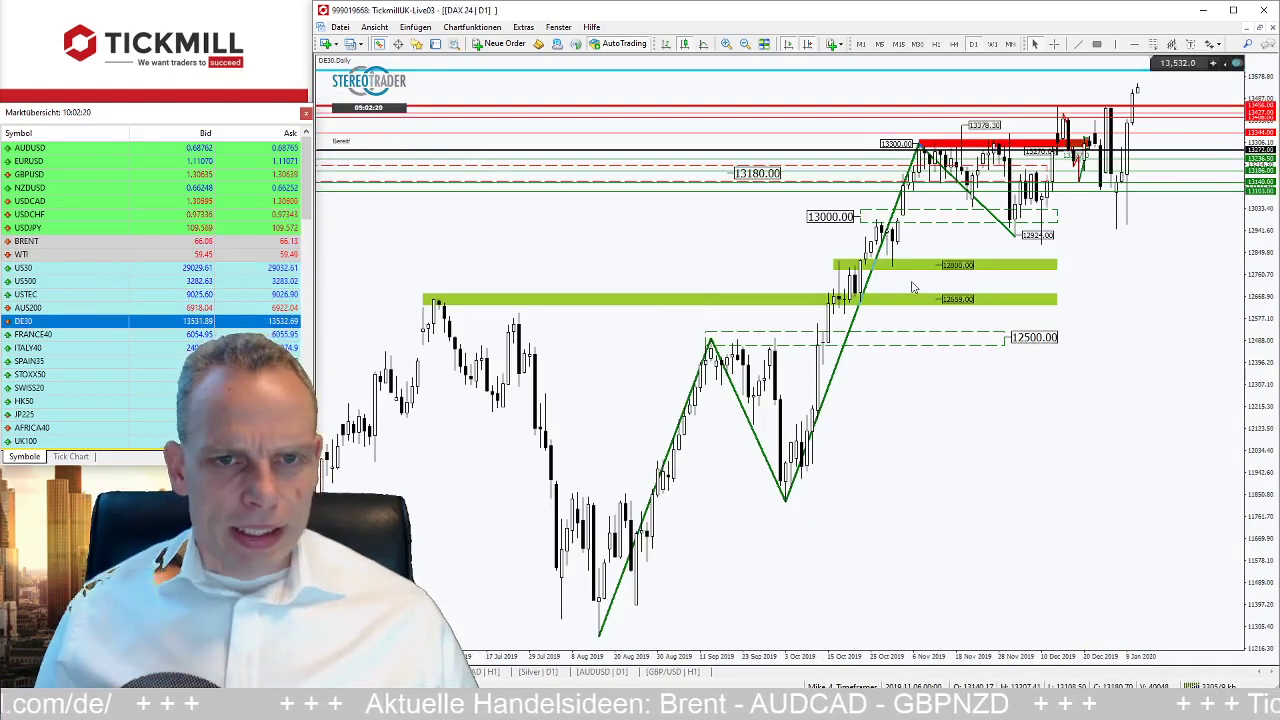
Open DE30 in a new chart window and switch it to D1.
{"action": "right_click", "coordinate": [34, 321]}
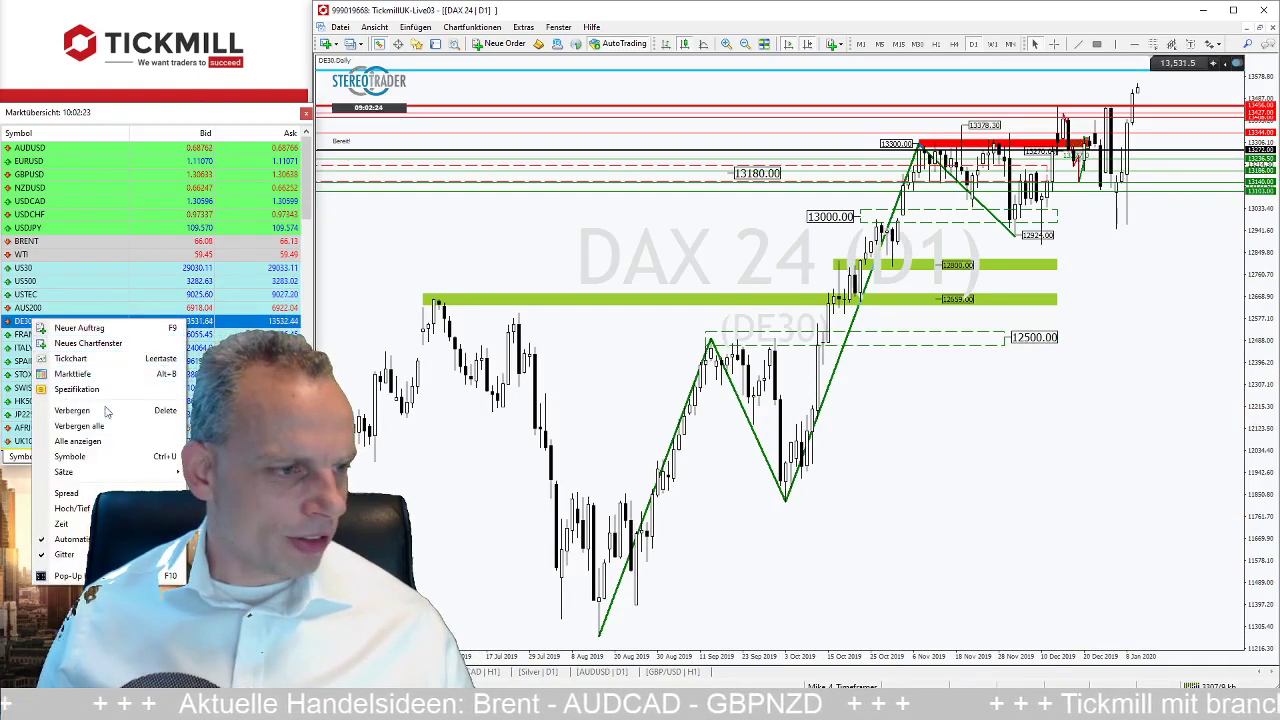
{"action": "left_click", "coordinate": [128, 344]}
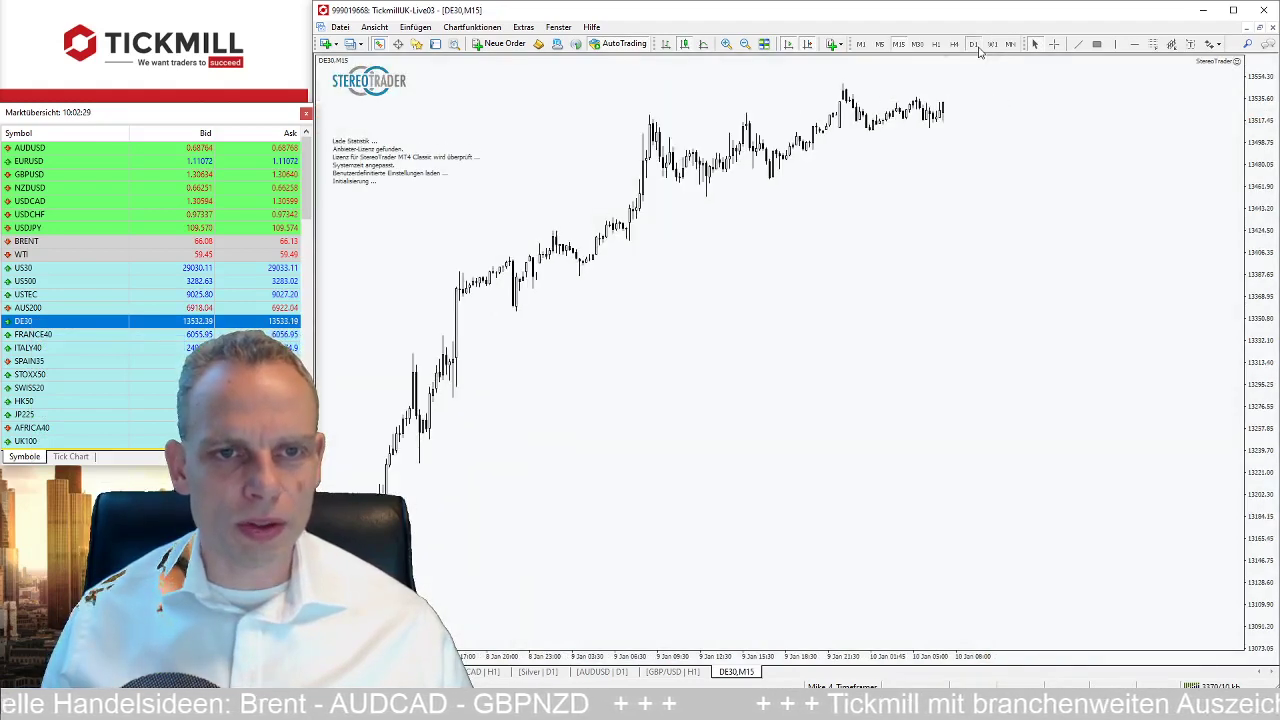
{"action": "left_click", "coordinate": [974, 45]}
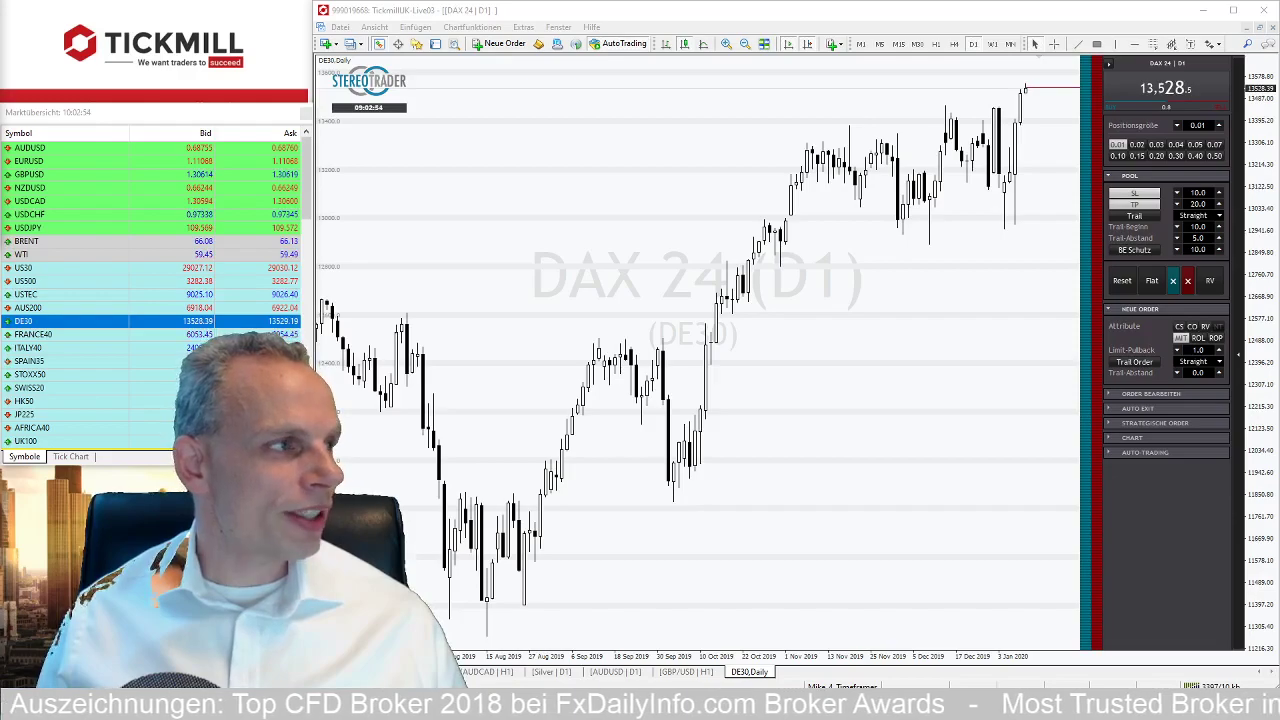
Bring the browser with the Tickmill expert blog over the charts and widen its window to cover them.
{"action": "left_click_drag", "start_coordinate": [0, 128], "coordinate": [822, 13]}
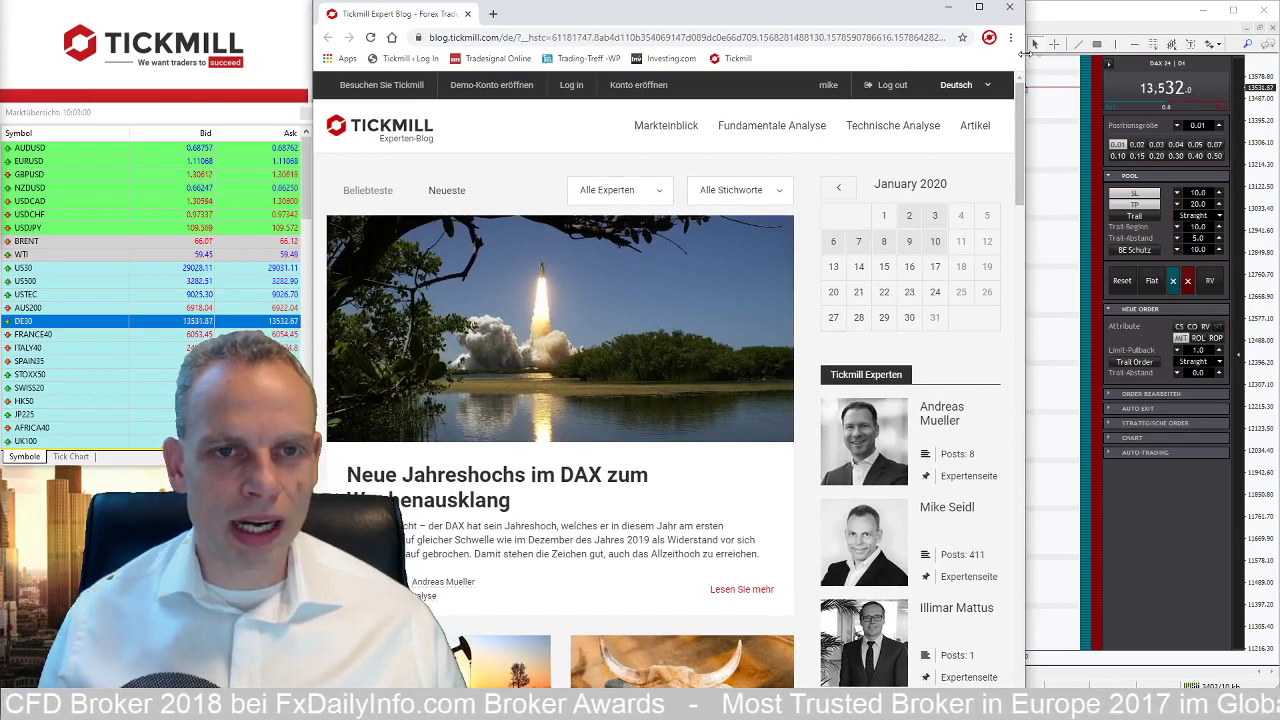
{"action": "left_click_drag", "start_coordinate": [1025, 63], "coordinate": [1275, 56]}
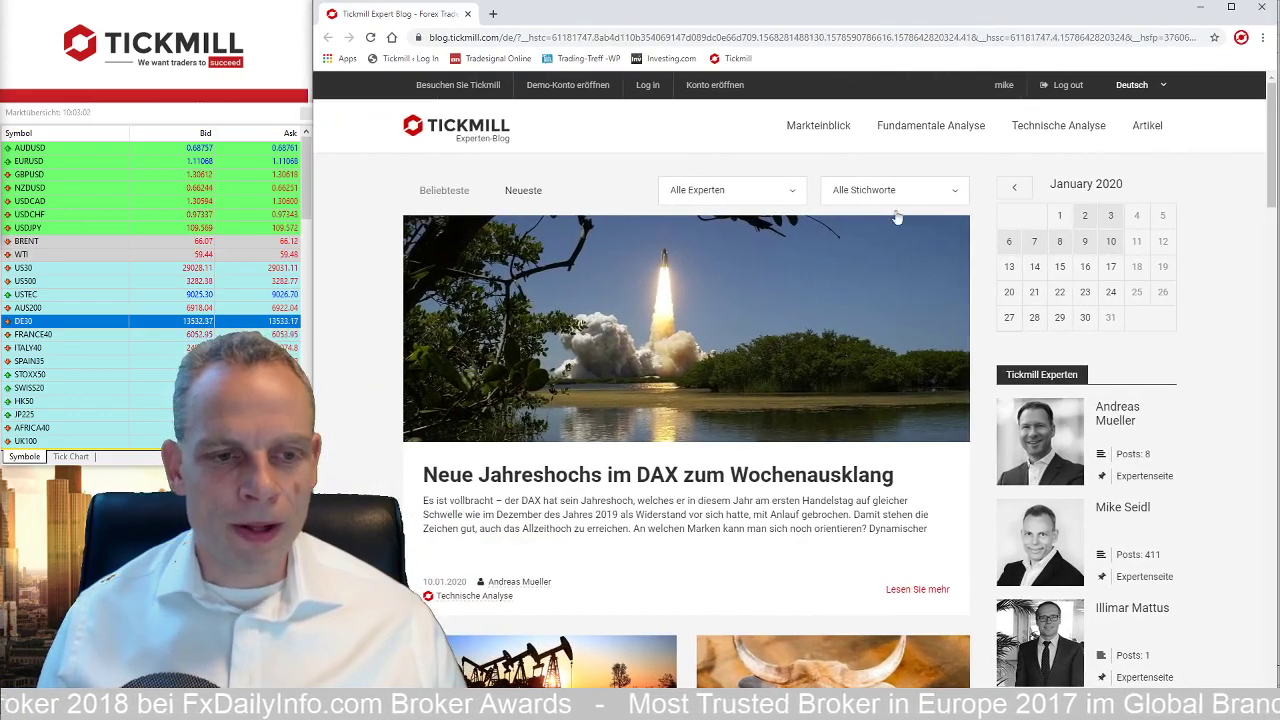
Look through the latest market analysis articles on the Tickmill expert blog's front page.
{"action": "scroll", "coordinate": [707, 290], "scroll_direction": "down", "scroll_amount": 2}
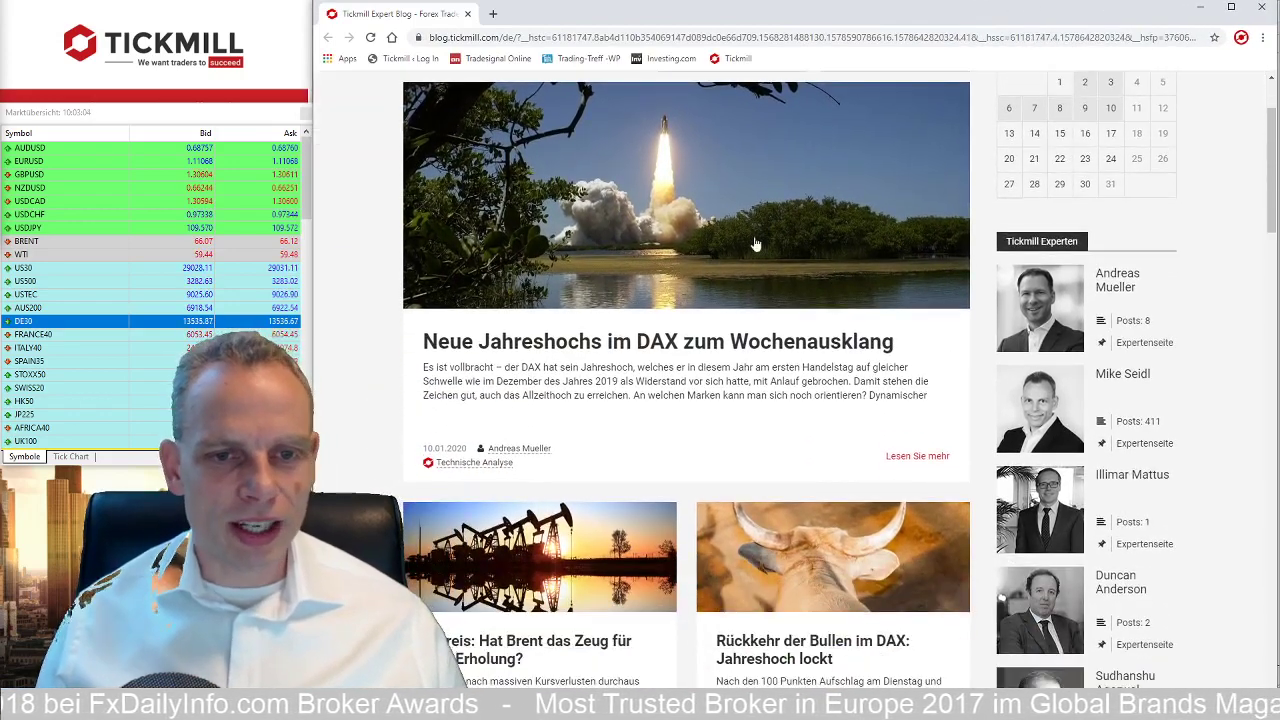
{"action": "scroll", "coordinate": [716, 244], "scroll_direction": "down", "scroll_amount": 4}
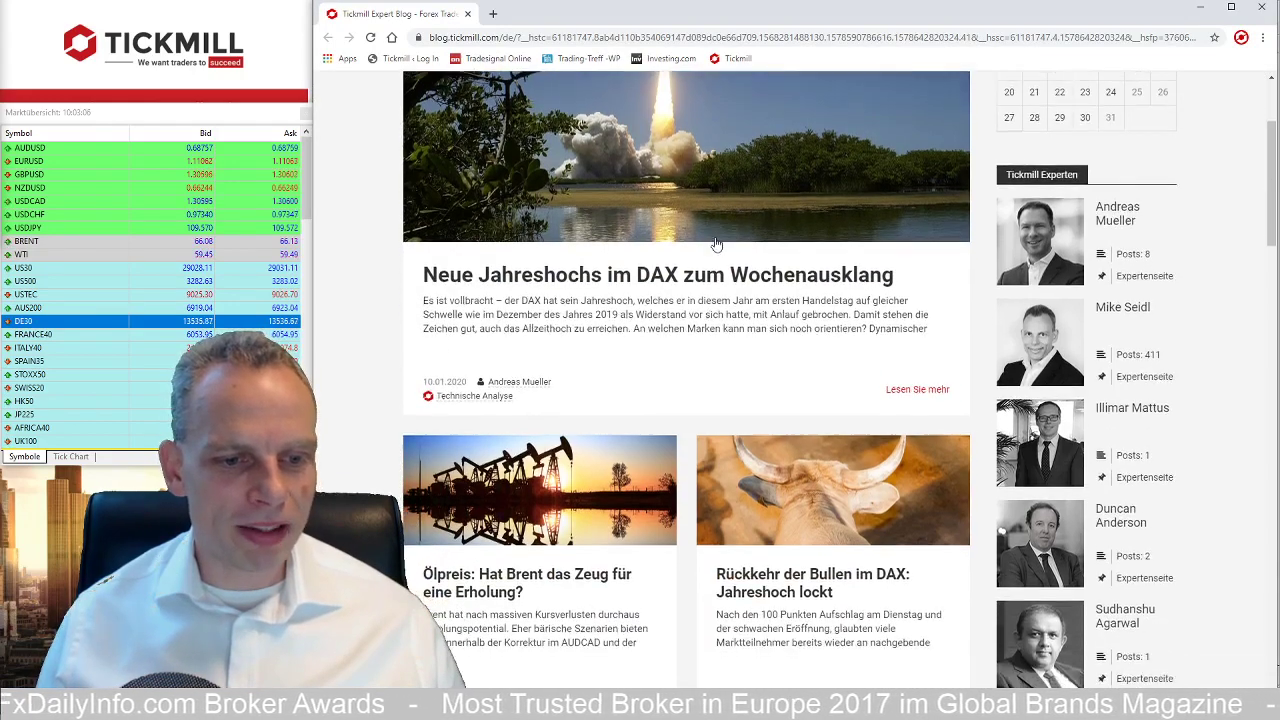
{"action": "scroll", "coordinate": [816, 360], "scroll_direction": "down", "scroll_amount": 2}
{"action": "scroll", "coordinate": [816, 360], "scroll_direction": "down", "scroll_amount": 1}
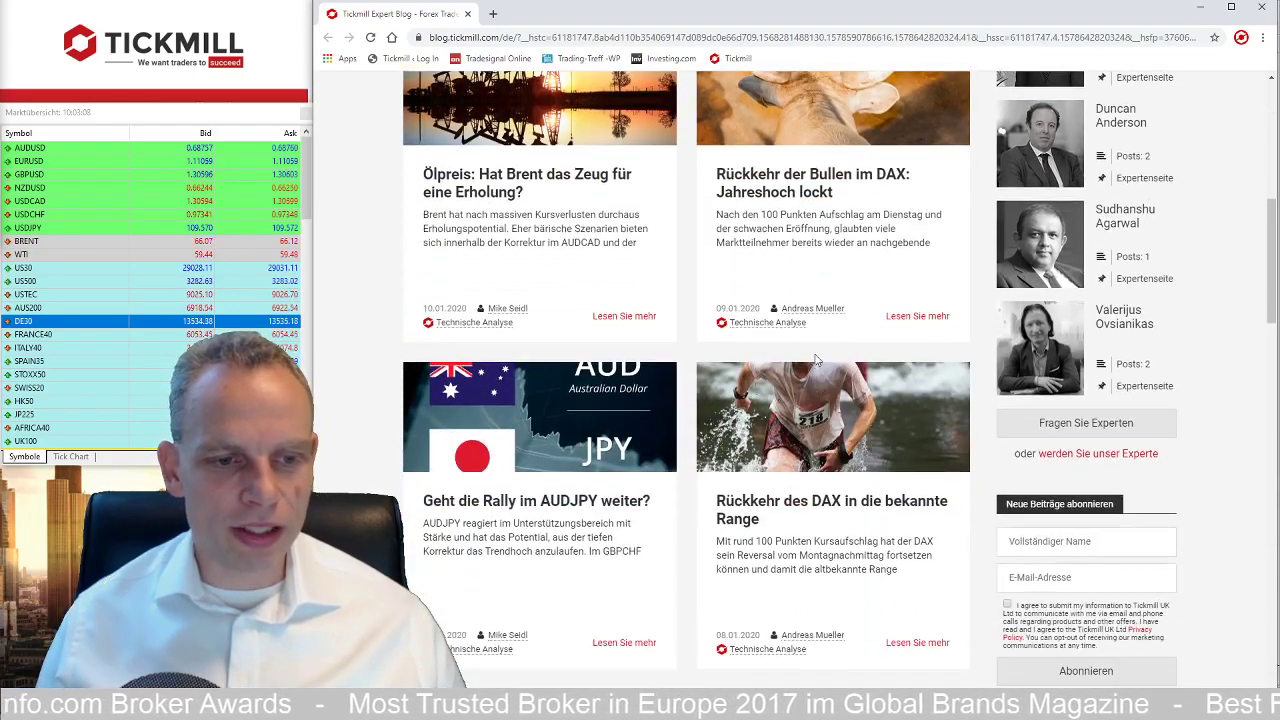
{"action": "scroll", "coordinate": [850, 150], "scroll_direction": "up", "scroll_amount": 1}
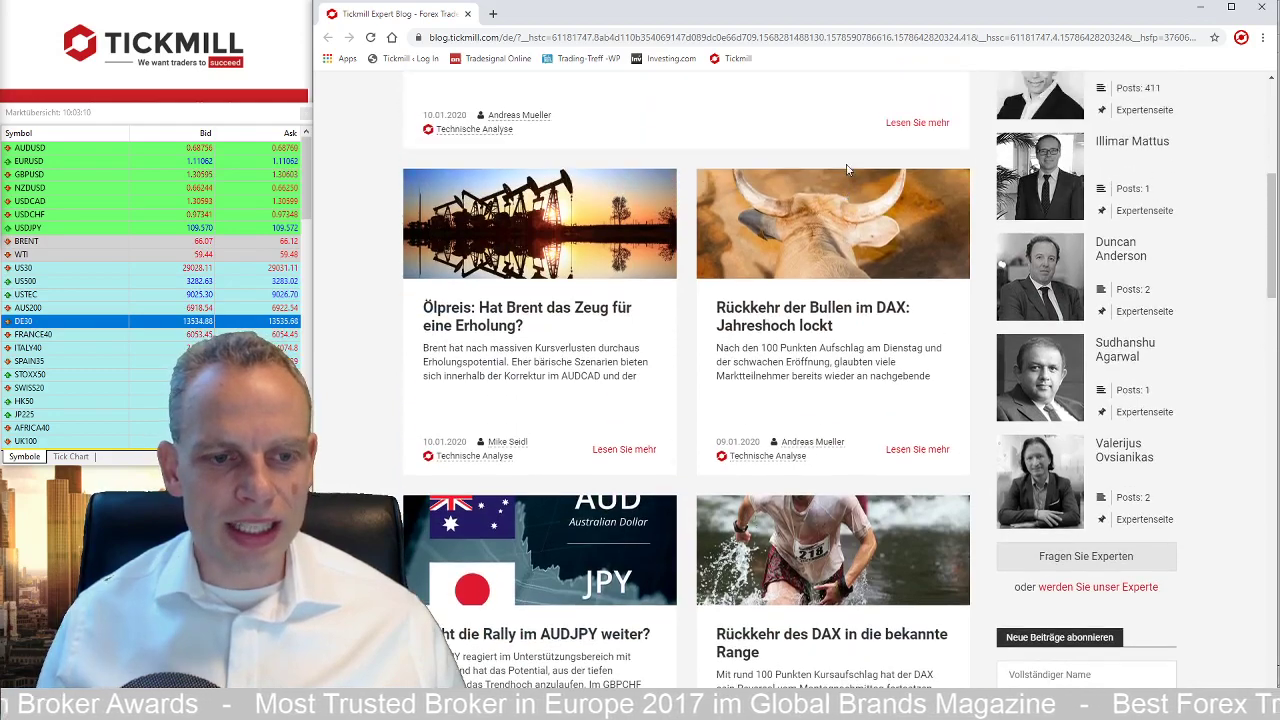
{"action": "scroll", "coordinate": [862, 469], "scroll_direction": "down", "scroll_amount": 2}
{"action": "scroll", "coordinate": [873, 300], "scroll_direction": "up", "scroll_amount": 4}
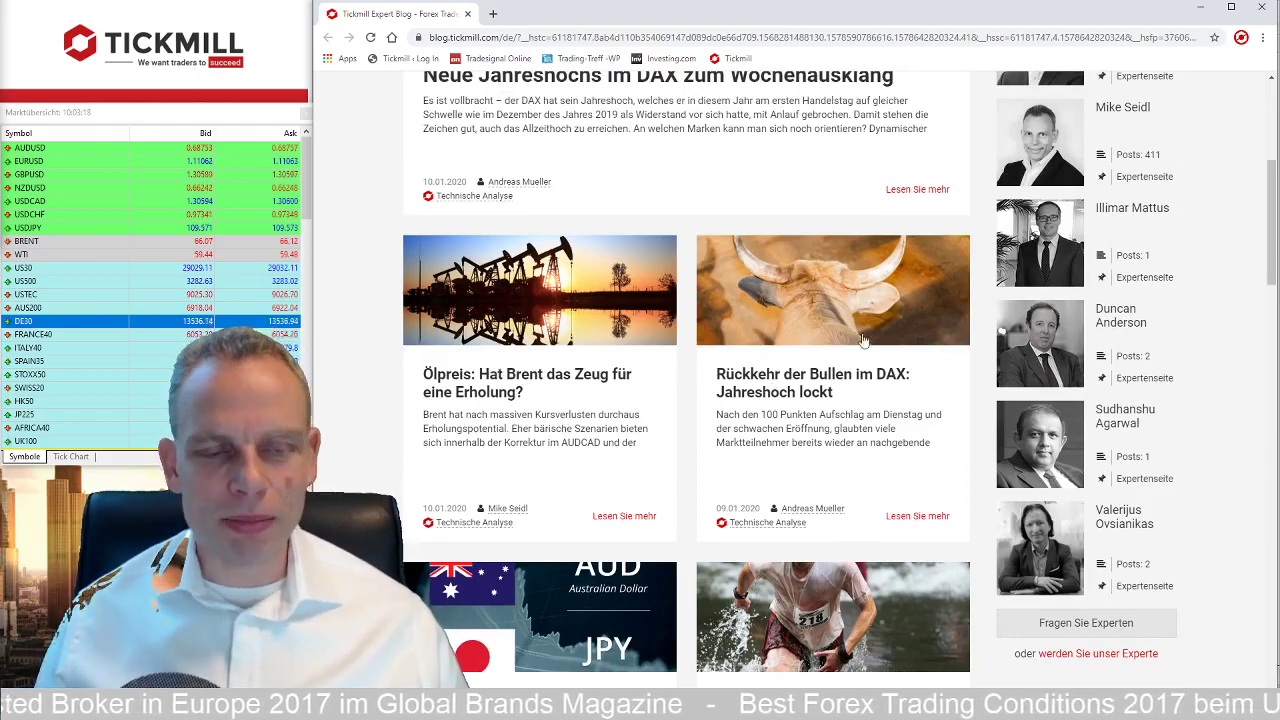
{"action": "scroll", "coordinate": [830, 320], "scroll_direction": "up", "scroll_amount": 1}
{"action": "scroll", "coordinate": [830, 320], "scroll_direction": "up", "scroll_amount": 3}
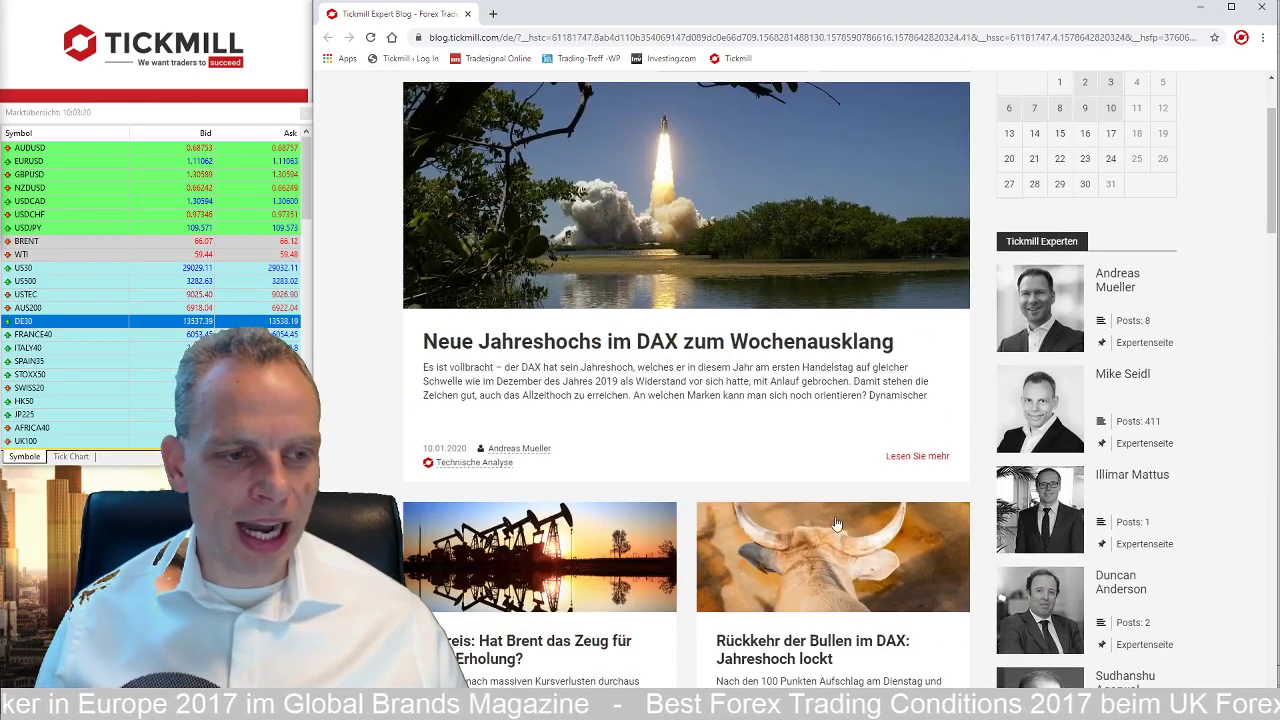
Read through the blog article "Neue Jahreshochs im DAX zum Wochenausklang" and its charts, and return to the DE30 daily chart in the trading platform.
{"action": "left_click", "coordinate": [750, 266]}
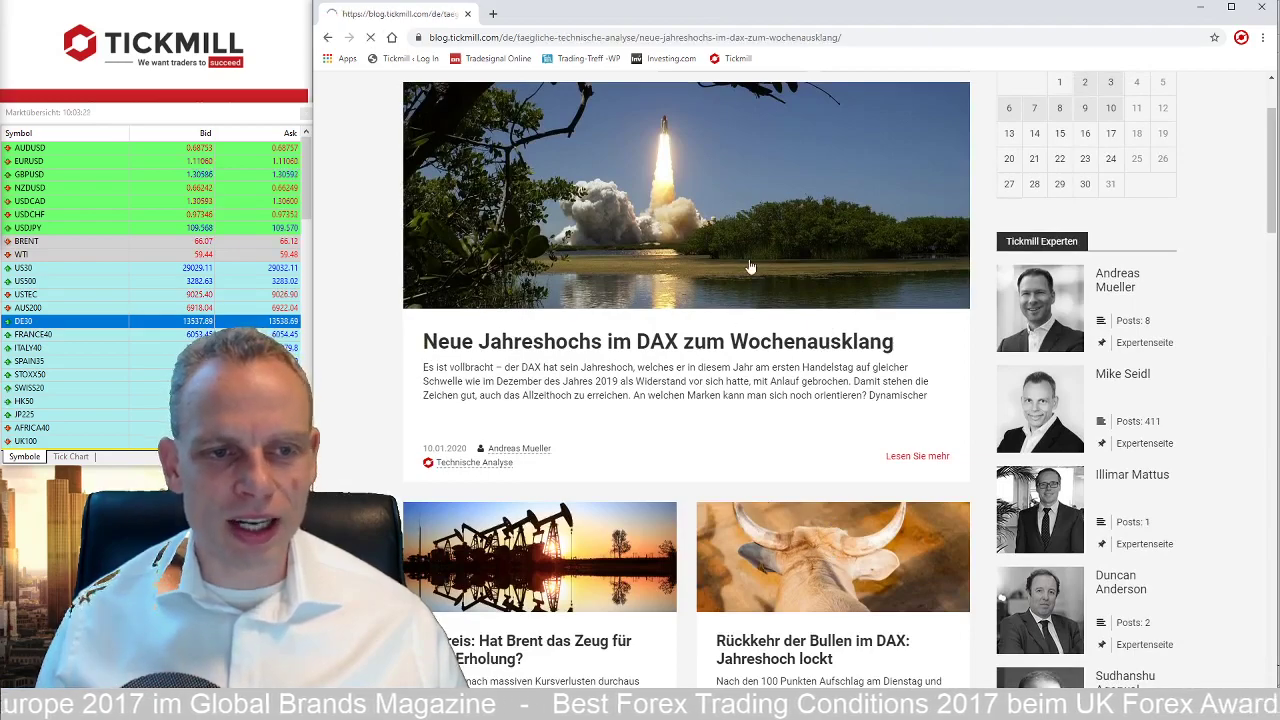
{"action": "scroll", "coordinate": [848, 404], "scroll_direction": "down", "scroll_amount": 3}
{"action": "scroll", "coordinate": [848, 404], "scroll_direction": "down", "scroll_amount": 5}
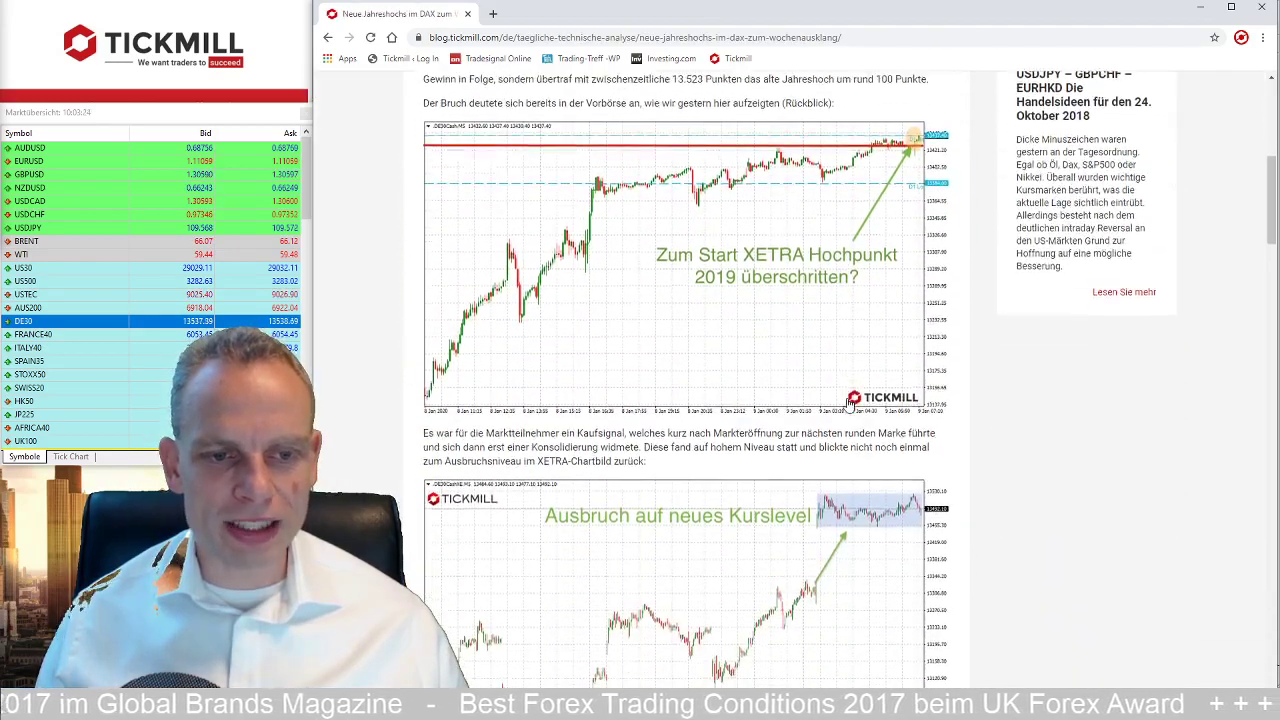
{"action": "left_click", "coordinate": [1201, 9]}
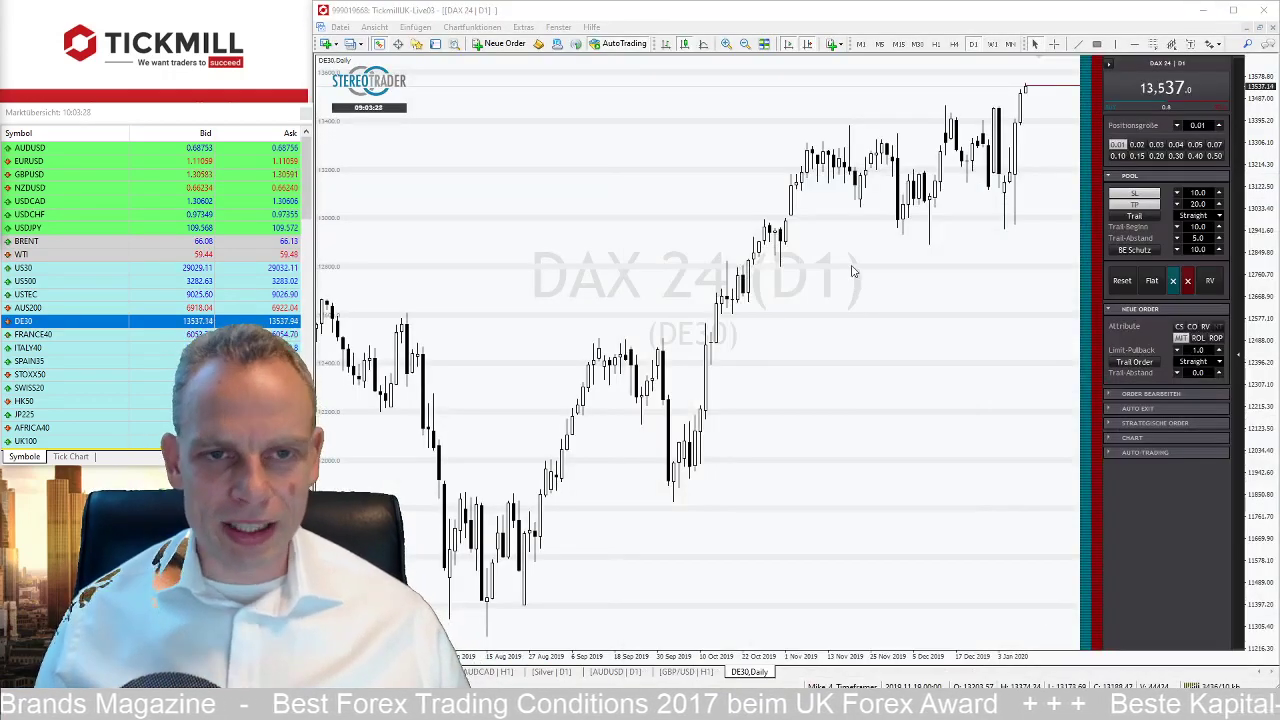
Collapse the StereoTrader panel and draw a rectangular support zone around 13,000 from the late October high to just past the current candle.
{"action": "left_click", "coordinate": [1108, 64]}
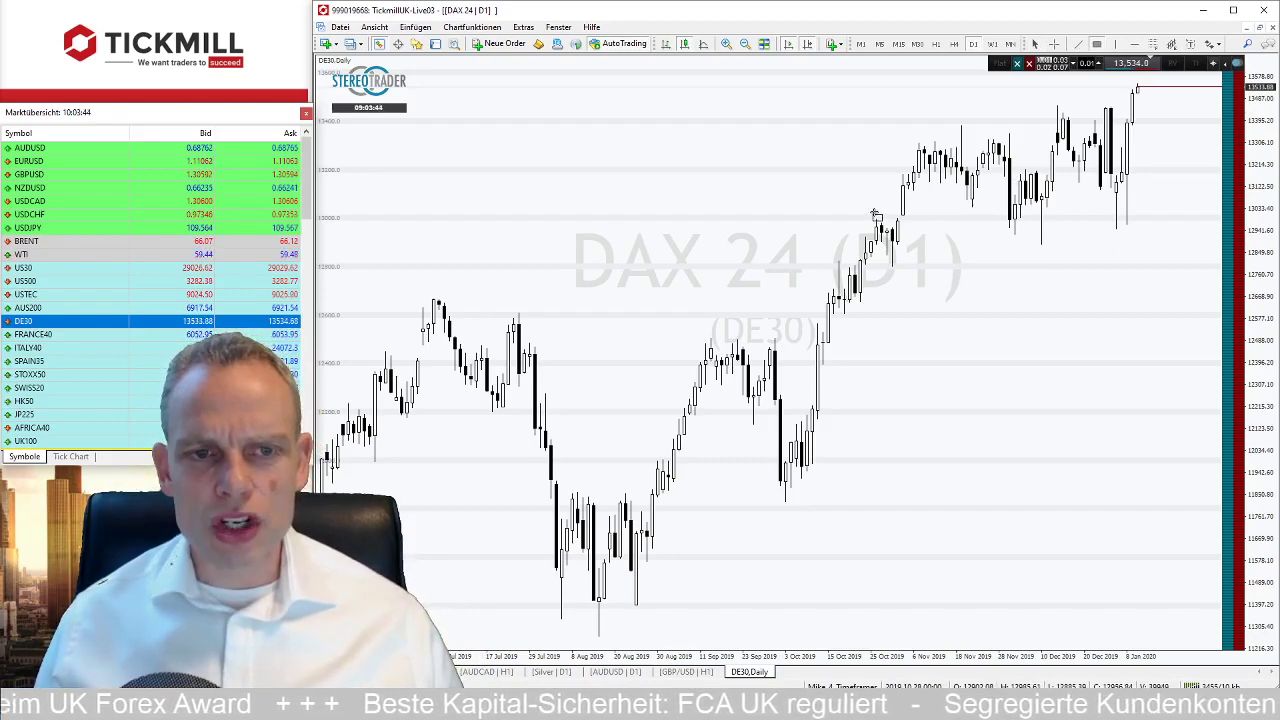
{"action": "left_click_drag", "start_coordinate": [876, 213], "coordinate": [1163, 225]}
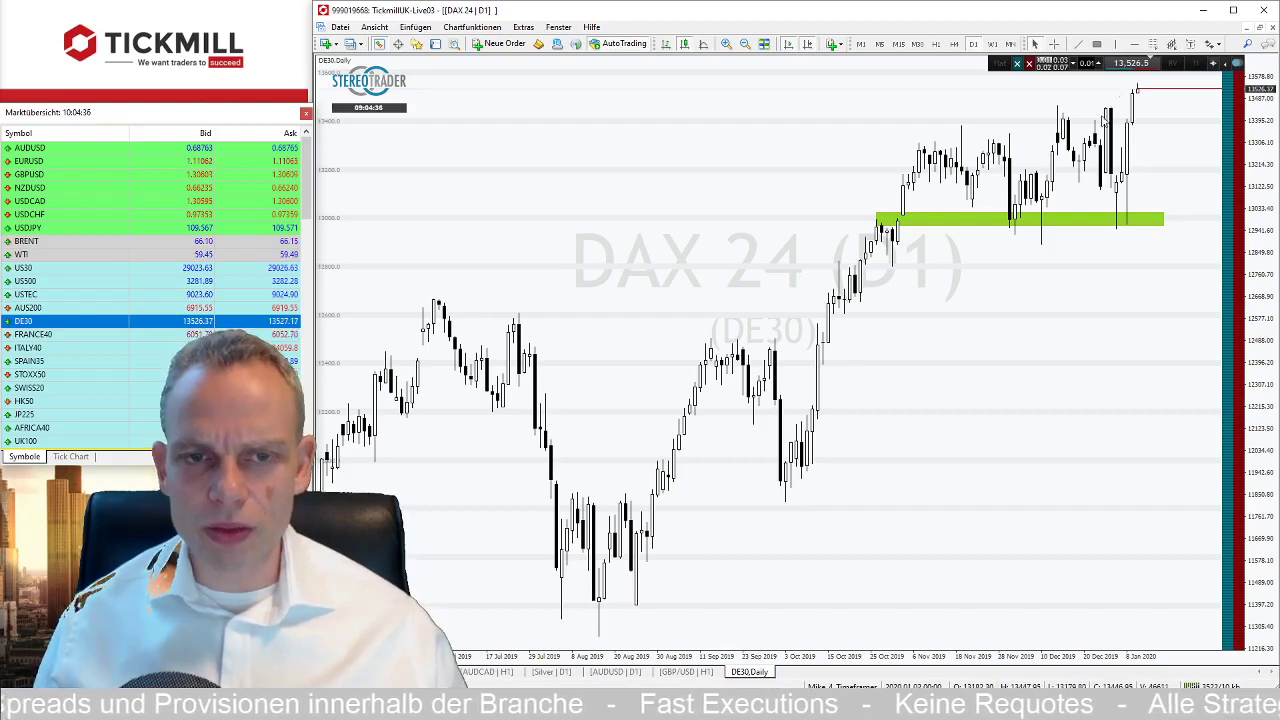
Check the DAX price action on the W1 timeframe and return to D1.
{"action": "left_click", "coordinate": [993, 45]}
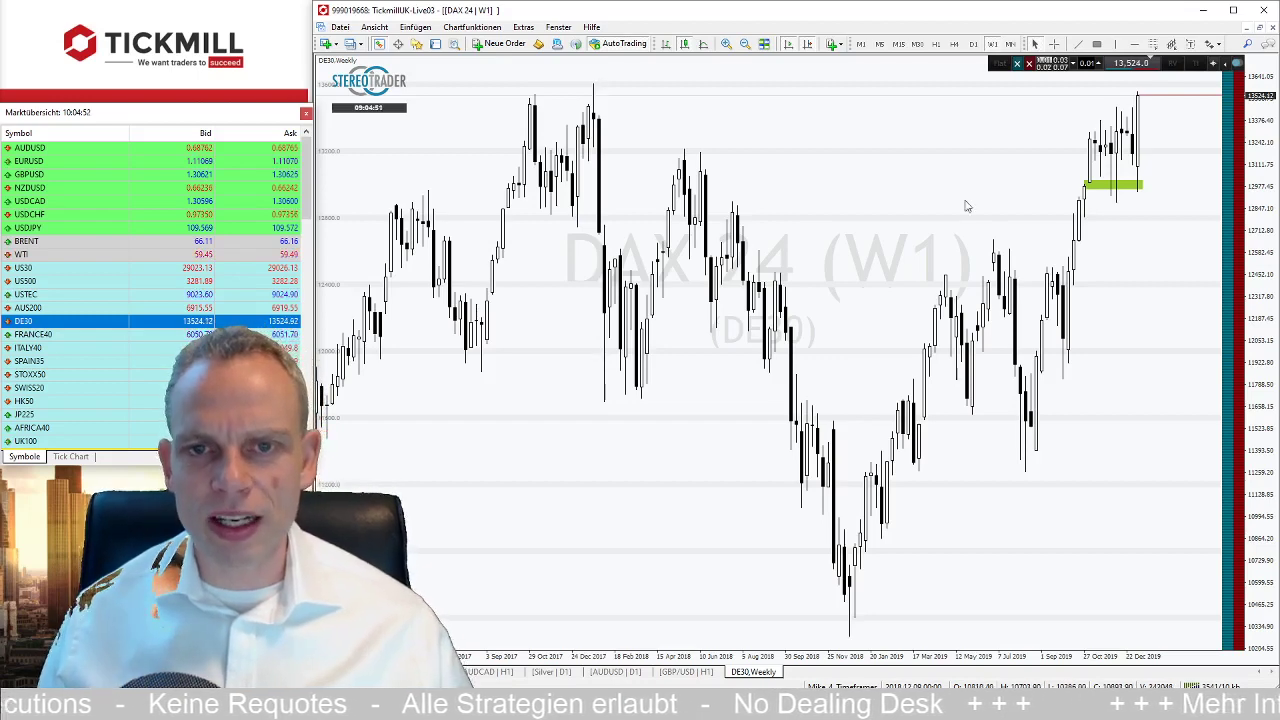
{"action": "left_click", "coordinate": [1097, 45]}
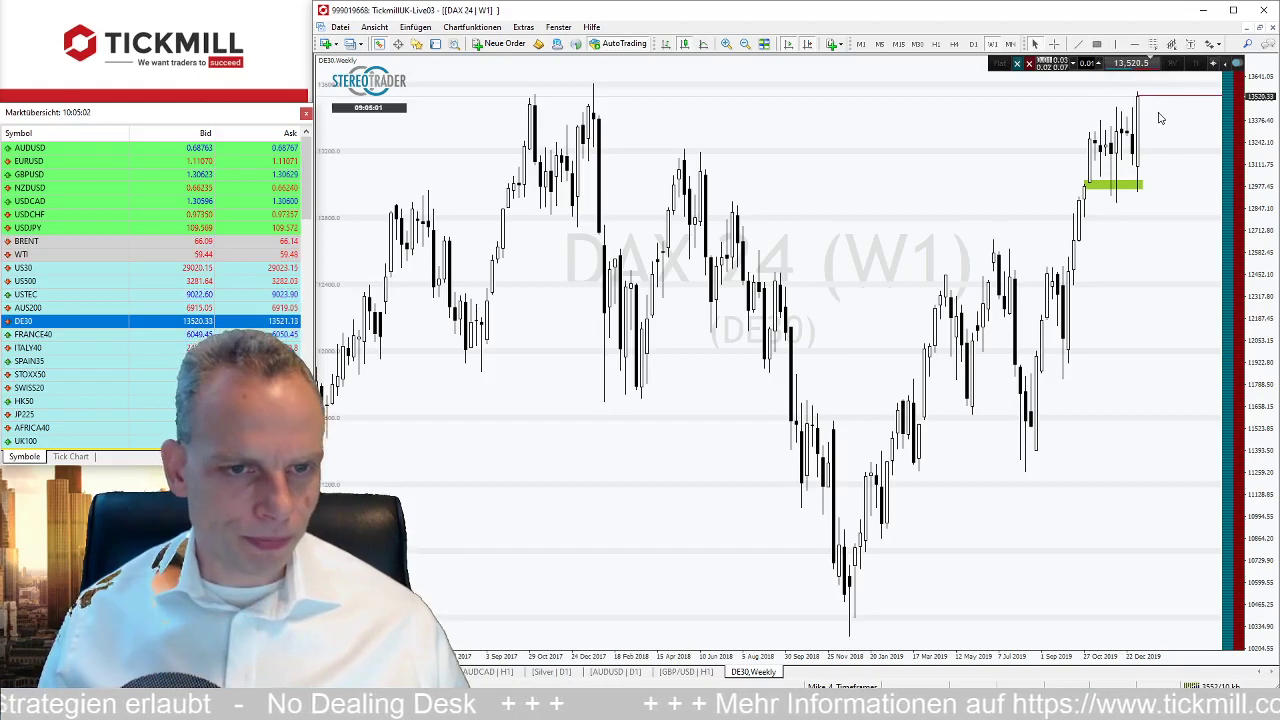
{"action": "left_click", "coordinate": [972, 45]}
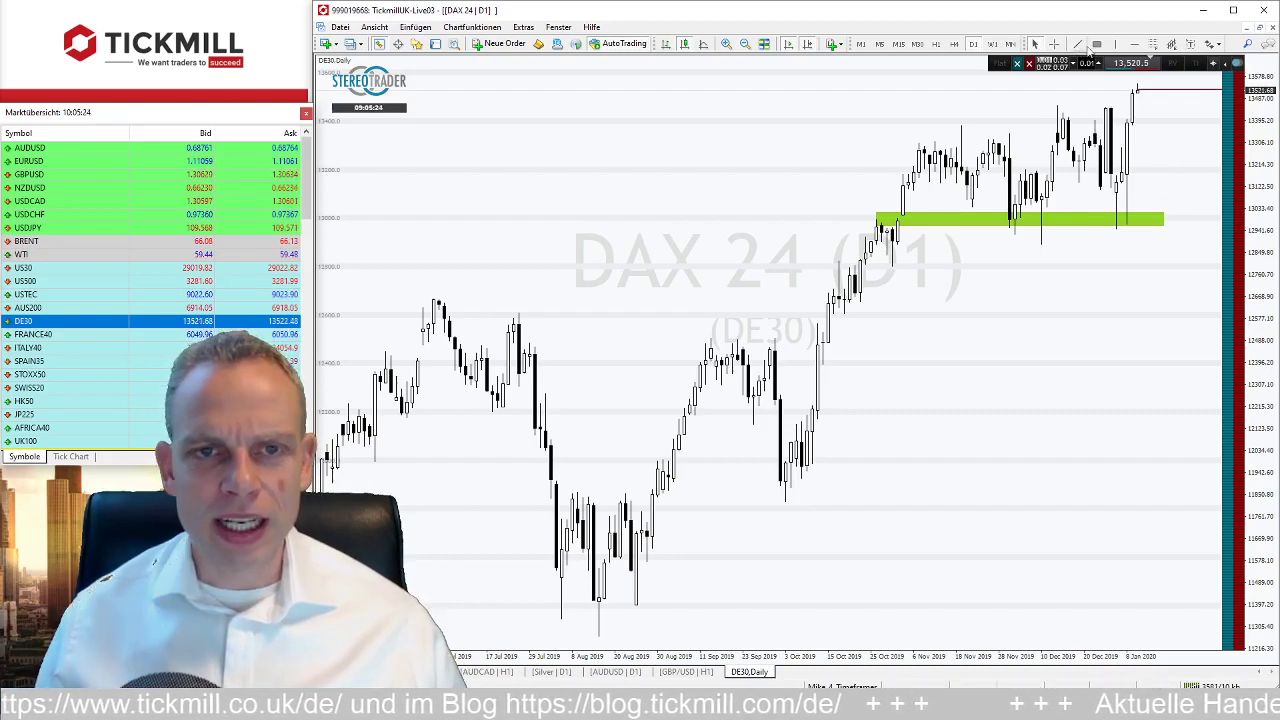
Add a horizontal line at about 13,376 and a thin rectangular zone along the mid-December and early January highs on the daily DAX chart.
{"action": "left_click", "coordinate": [1135, 46]}
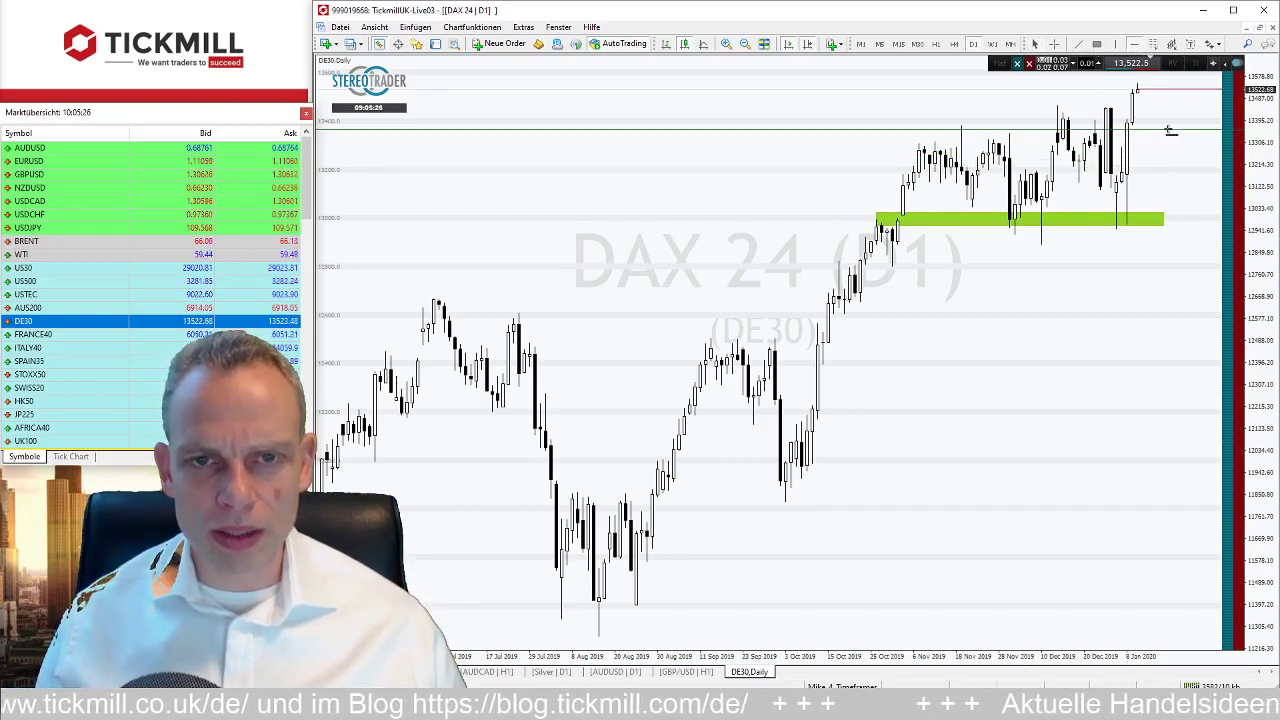
{"action": "left_click", "coordinate": [1165, 129]}
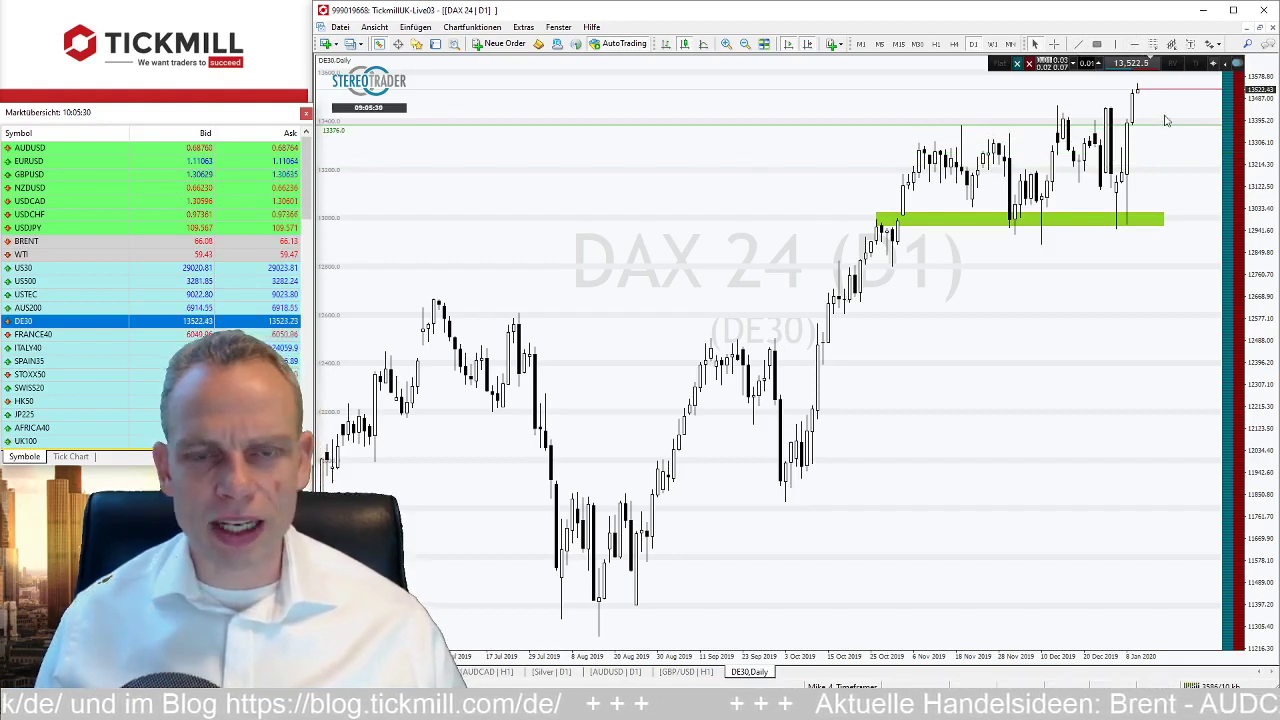
{"action": "left_click", "coordinate": [1097, 45]}
{"action": "mouse_move", "coordinate": [1052, 104]}
{"action": "left_mouse_down"}
{"action": "mouse_move", "coordinate": [1175, 120]}
{"action": "mouse_move", "coordinate": [1152, 107]}
{"action": "left_mouse_up"}
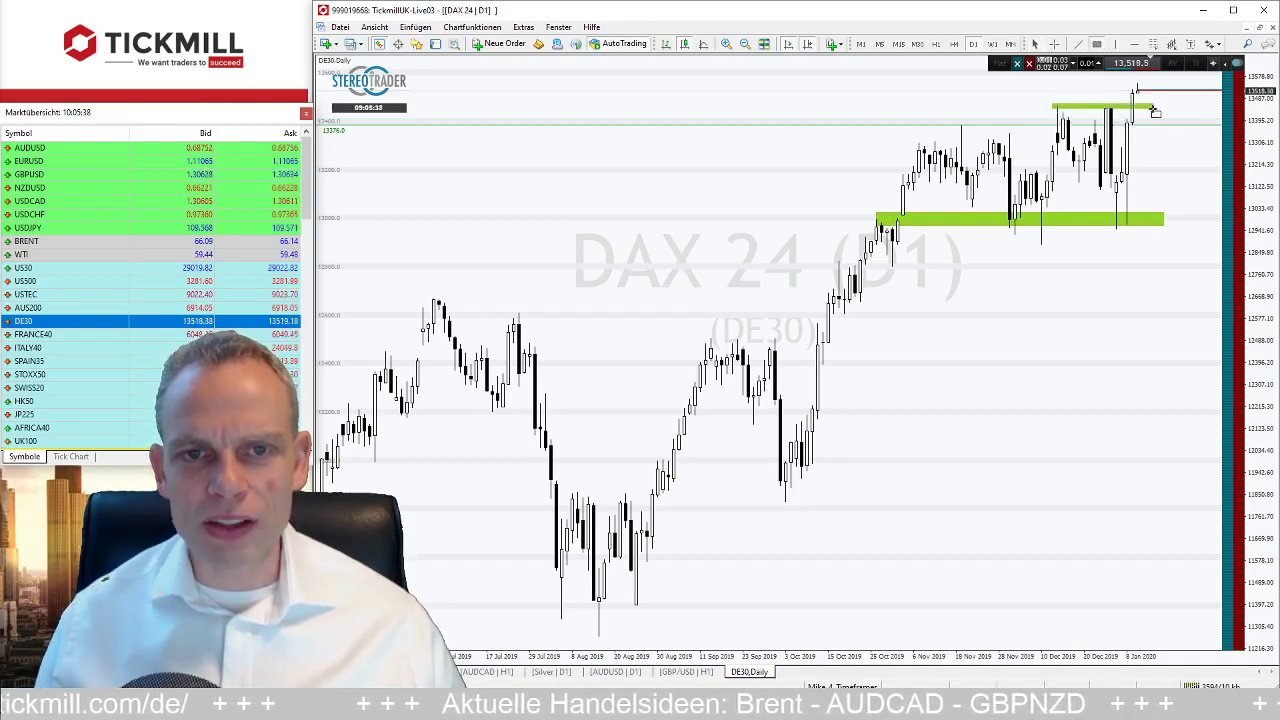
Switch the DAX chart to H1 and adjust its zoom to show both zones with price action since mid-December.
{"action": "left_click", "coordinate": [935, 45]}
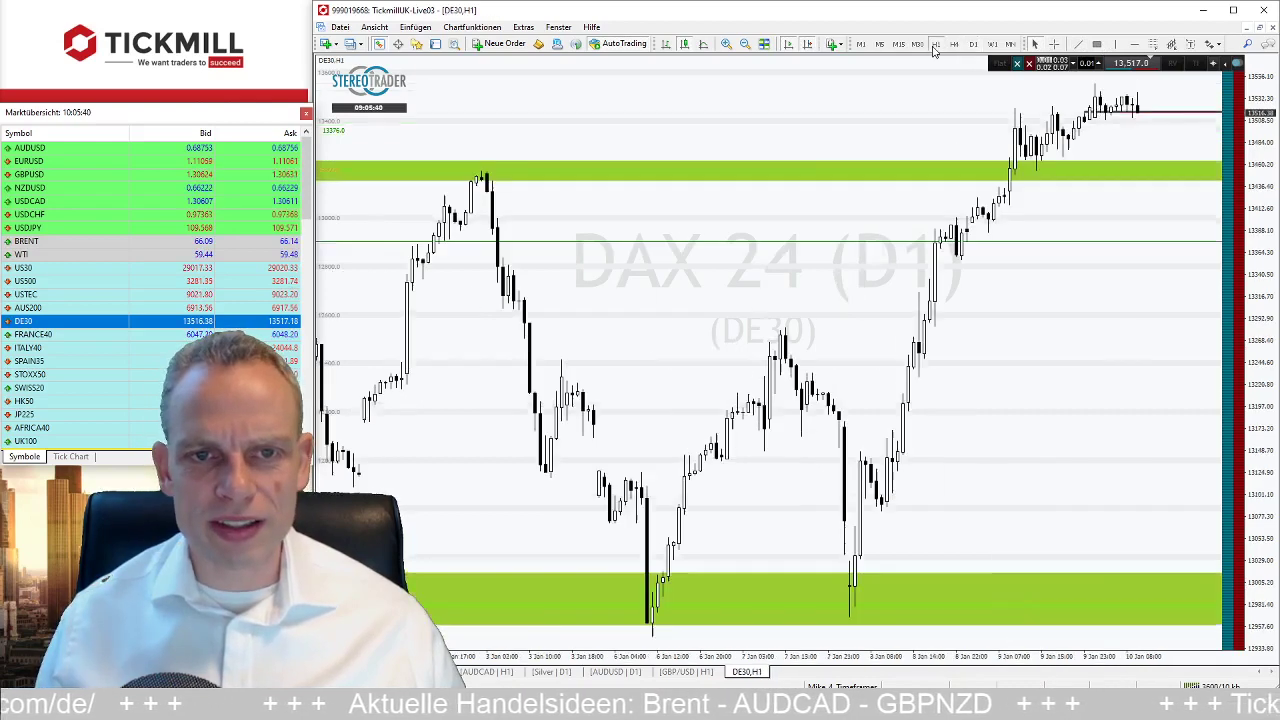
{"action": "left_click", "coordinate": [745, 45]}
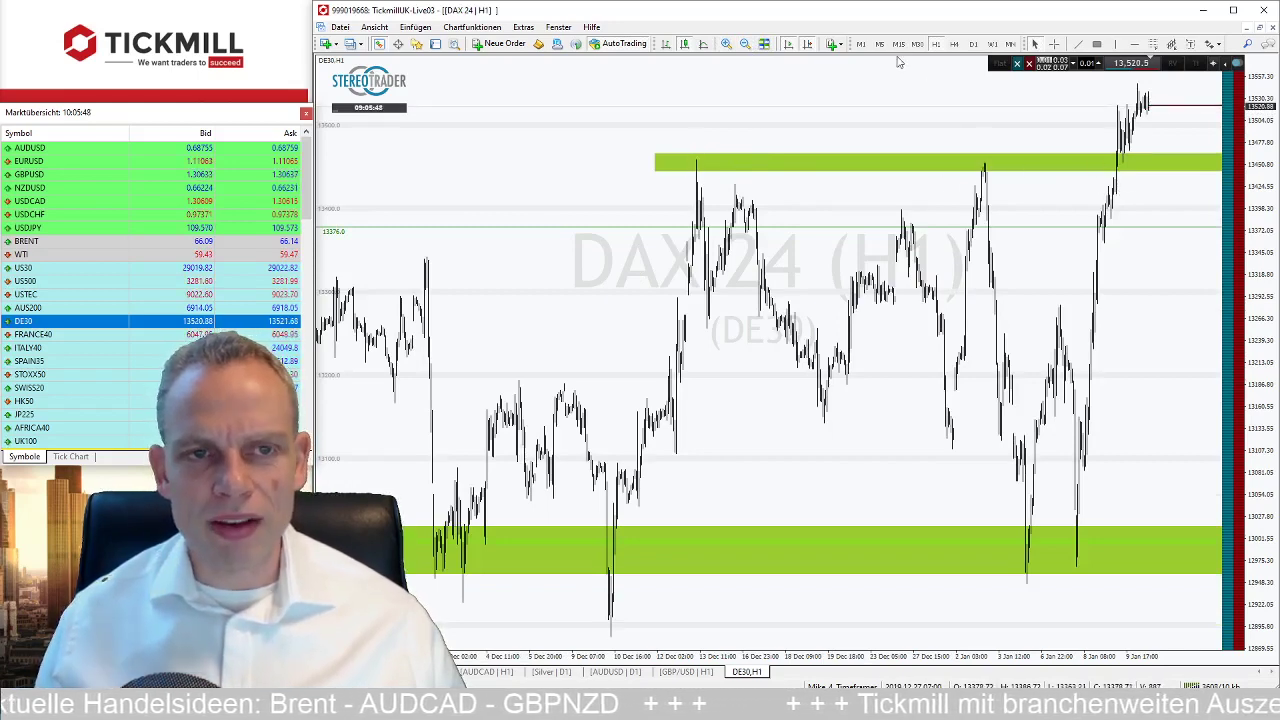
{"action": "left_click", "coordinate": [726, 46]}
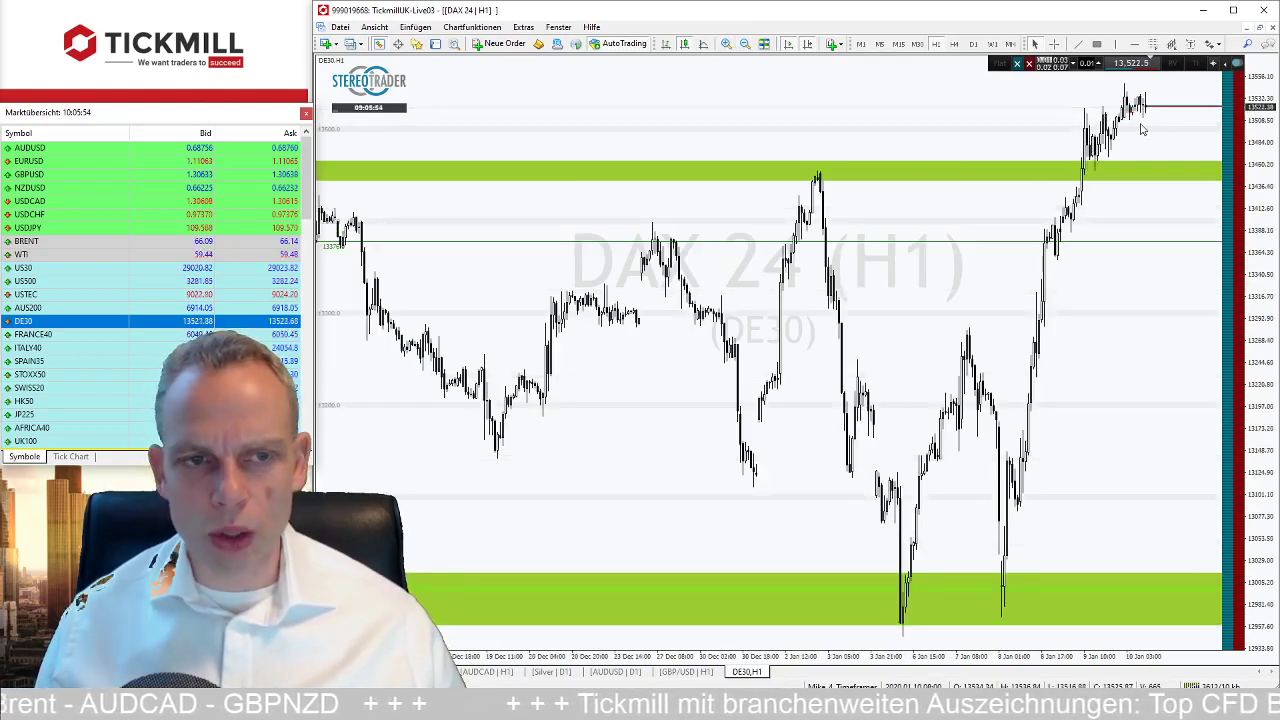
Place a price label at about 13,451 on the upper zone of the hourly DAX chart.
{"action": "left_click", "coordinate": [1219, 46]}
{"action": "left_click", "coordinate": [1228, 166]}
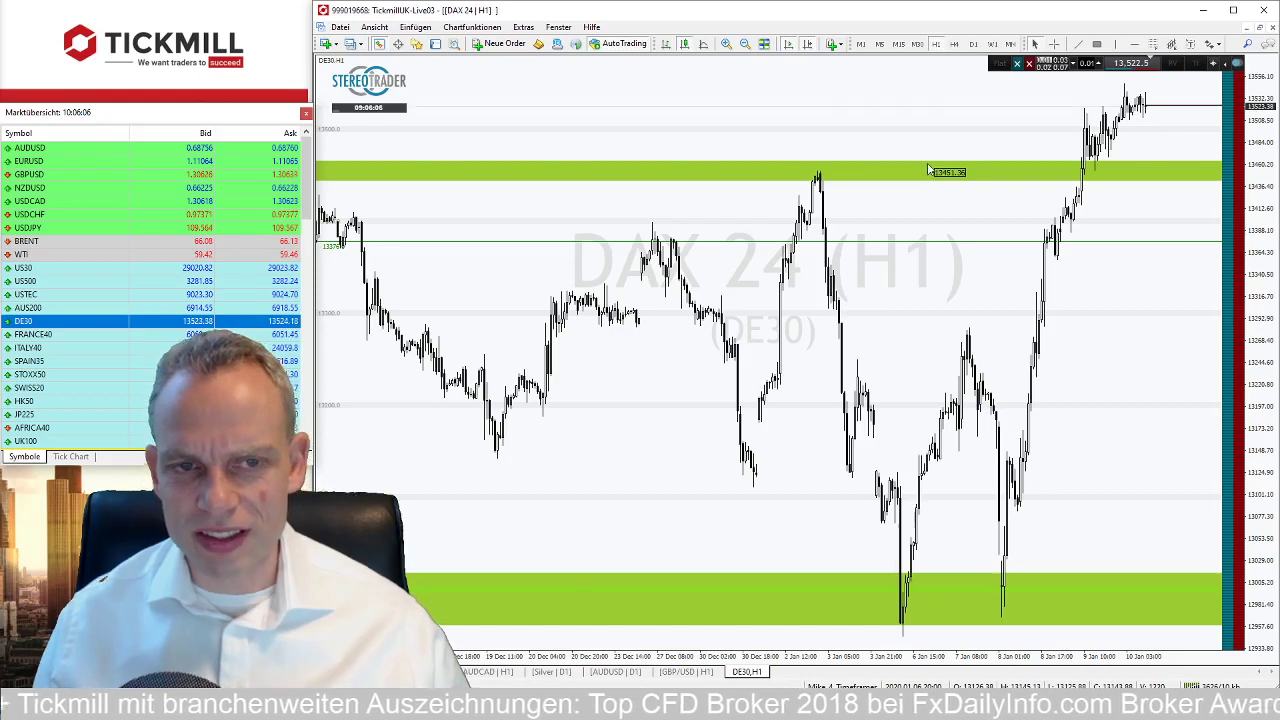
{"action": "left_click", "coordinate": [928, 170]}
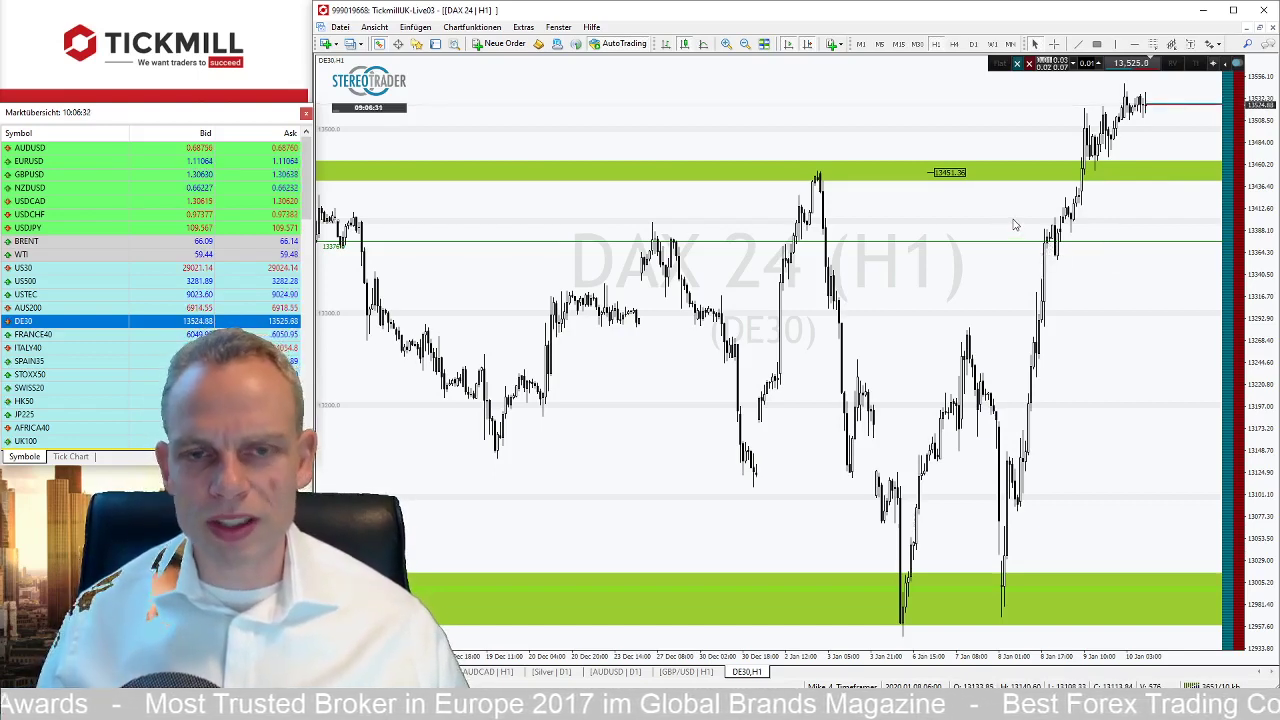
Minimise the trading platform to show the presentation slide with the coming week's important dates.
{"action": "left_click", "coordinate": [1200, 18]}
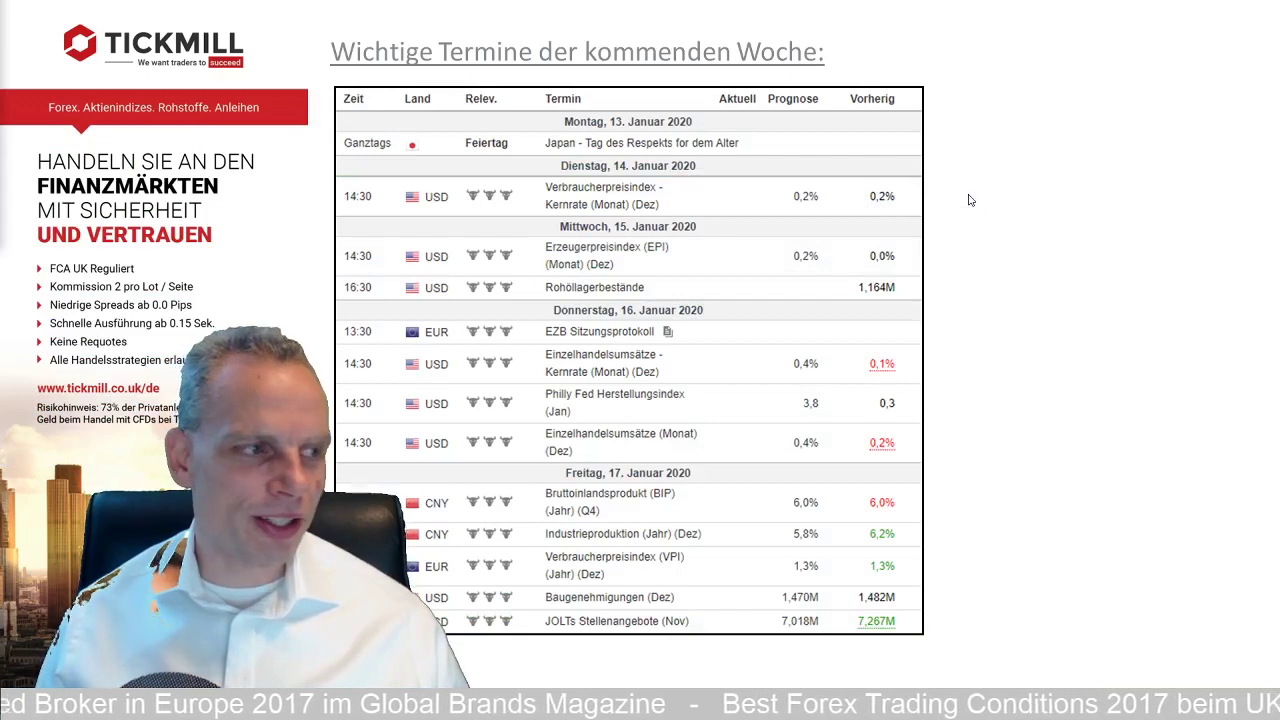